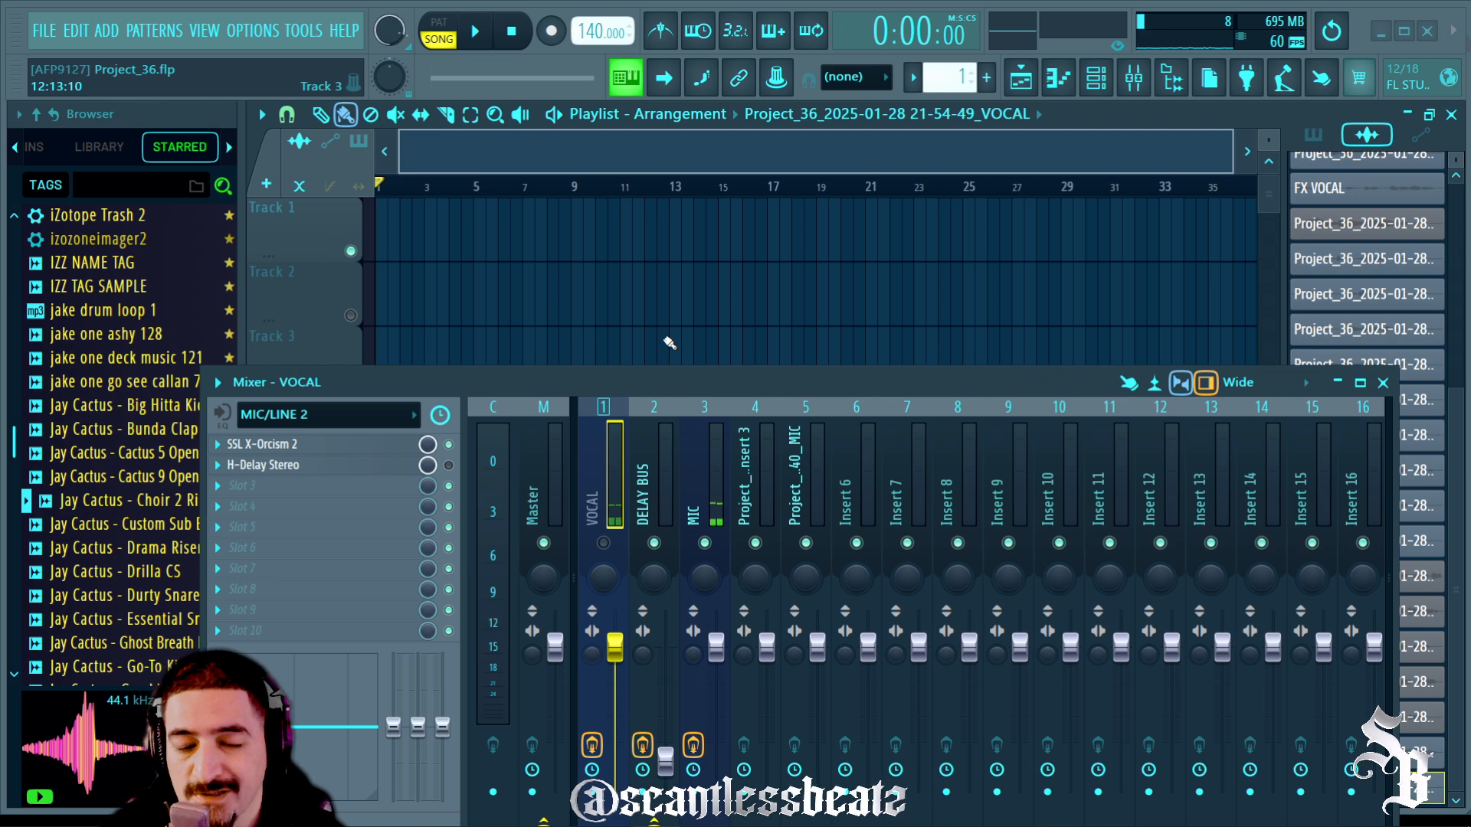
Review the latency compensation options of the VOCAL mixer track
drag(652, 385, 766, 163)
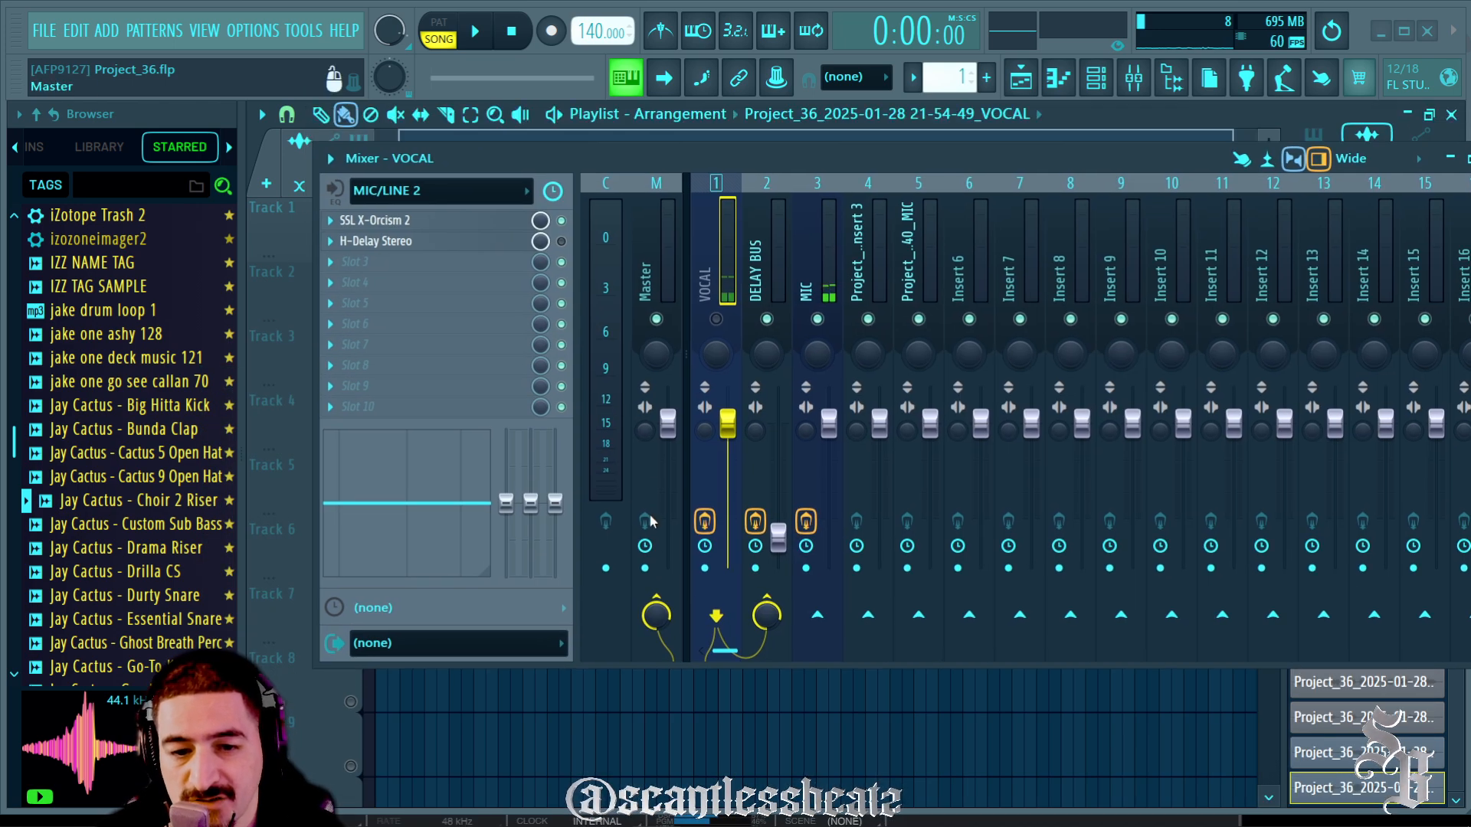
right_click(704, 545)
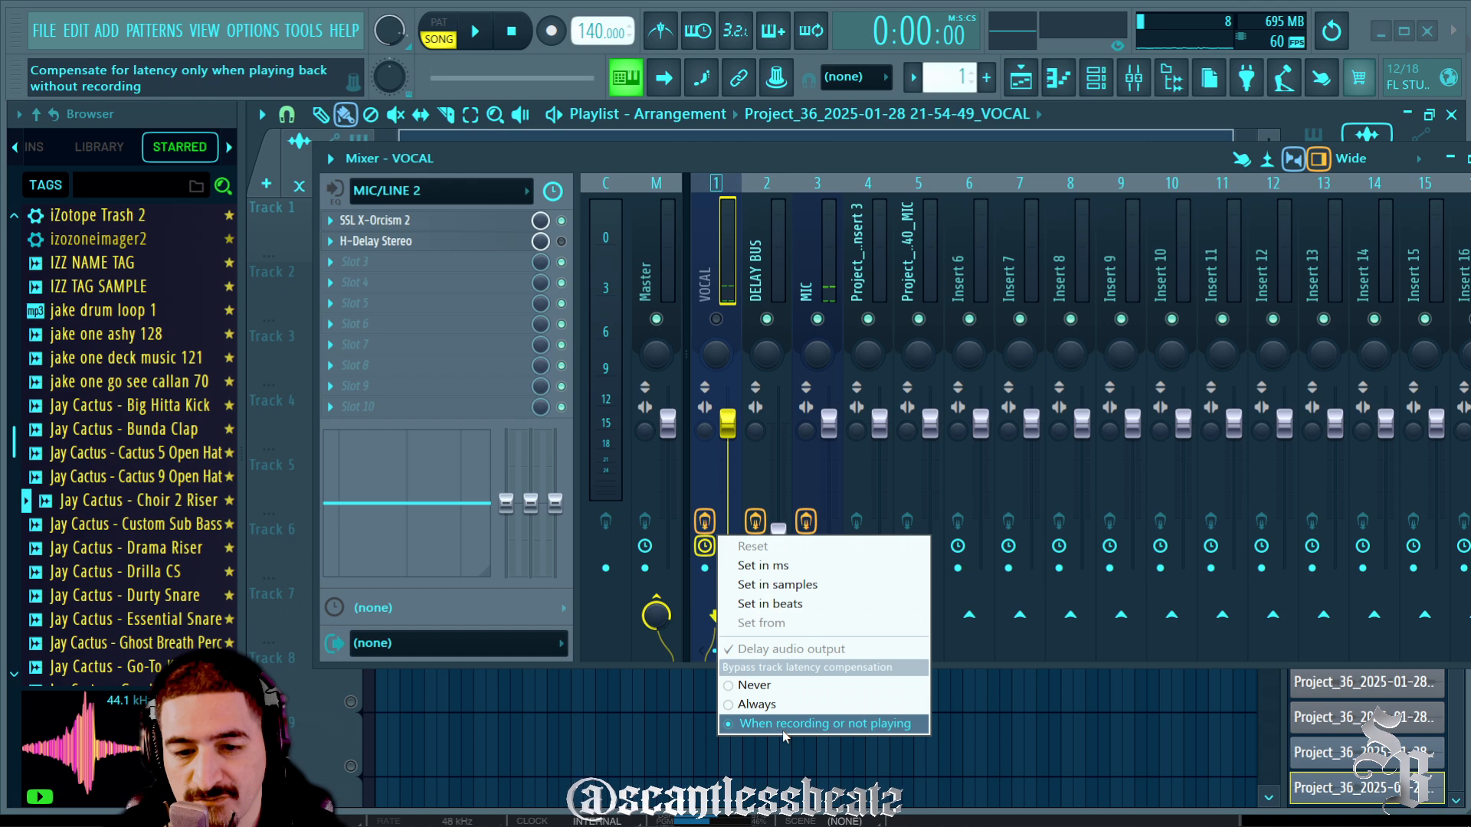
click(770, 584)
drag(685, 161, 669, 188)
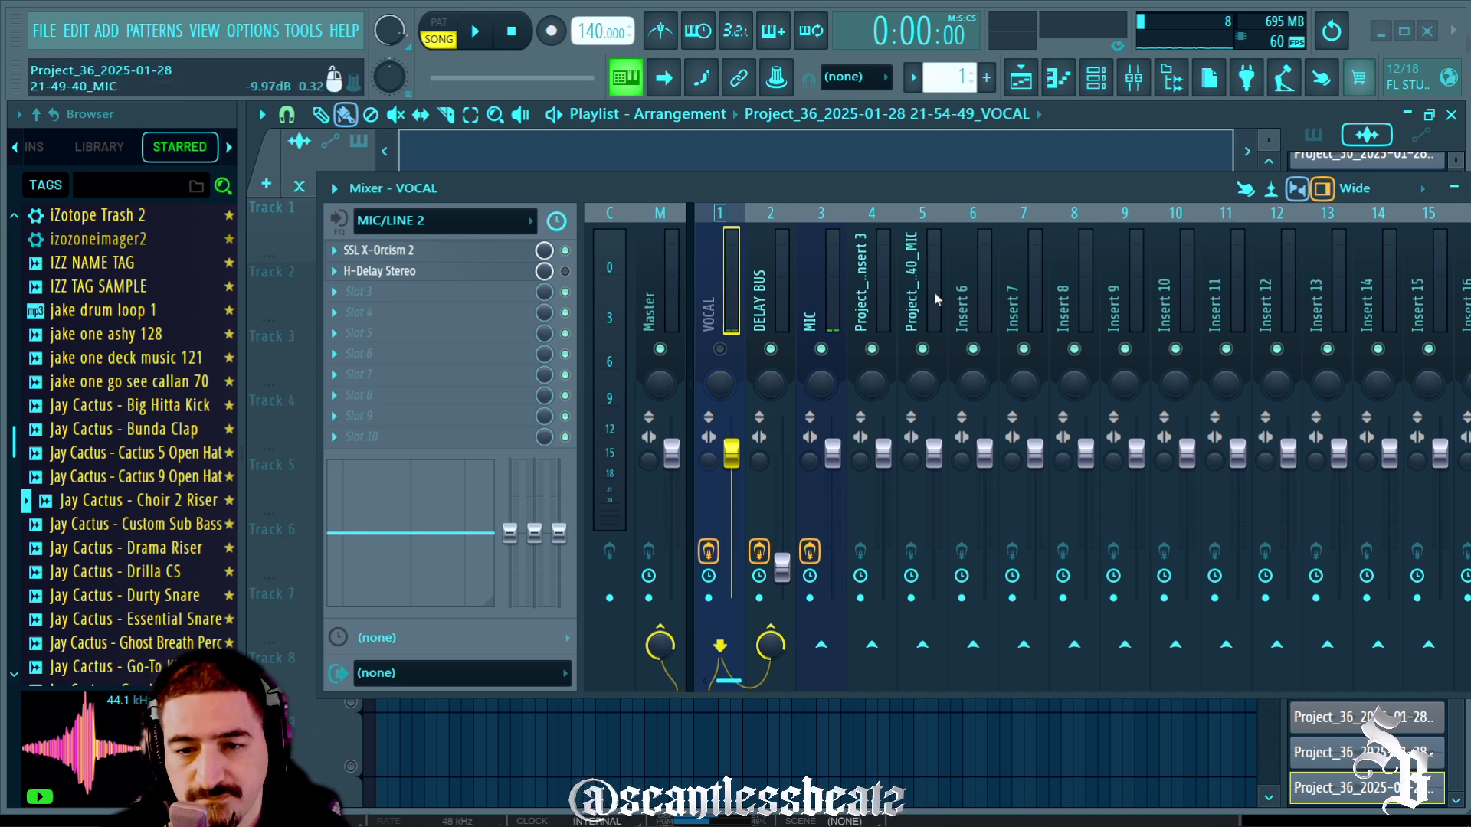
Route the Project_3..51_VOCAL audio clip channel to mixer track 6 in the channel rack
click(966, 291)
drag(872, 188, 853, 108)
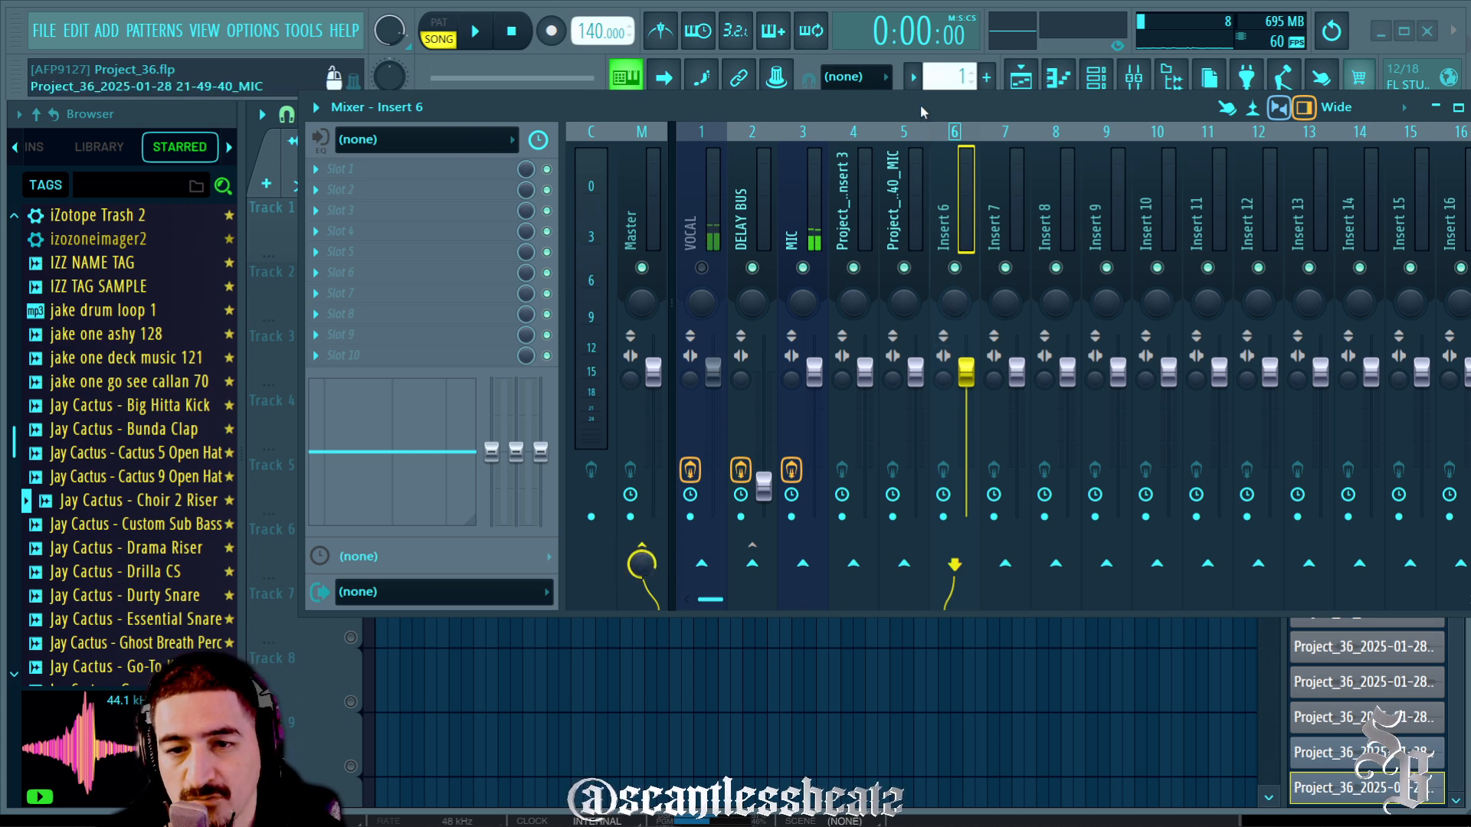
drag(921, 105, 921, 243)
click(1096, 78)
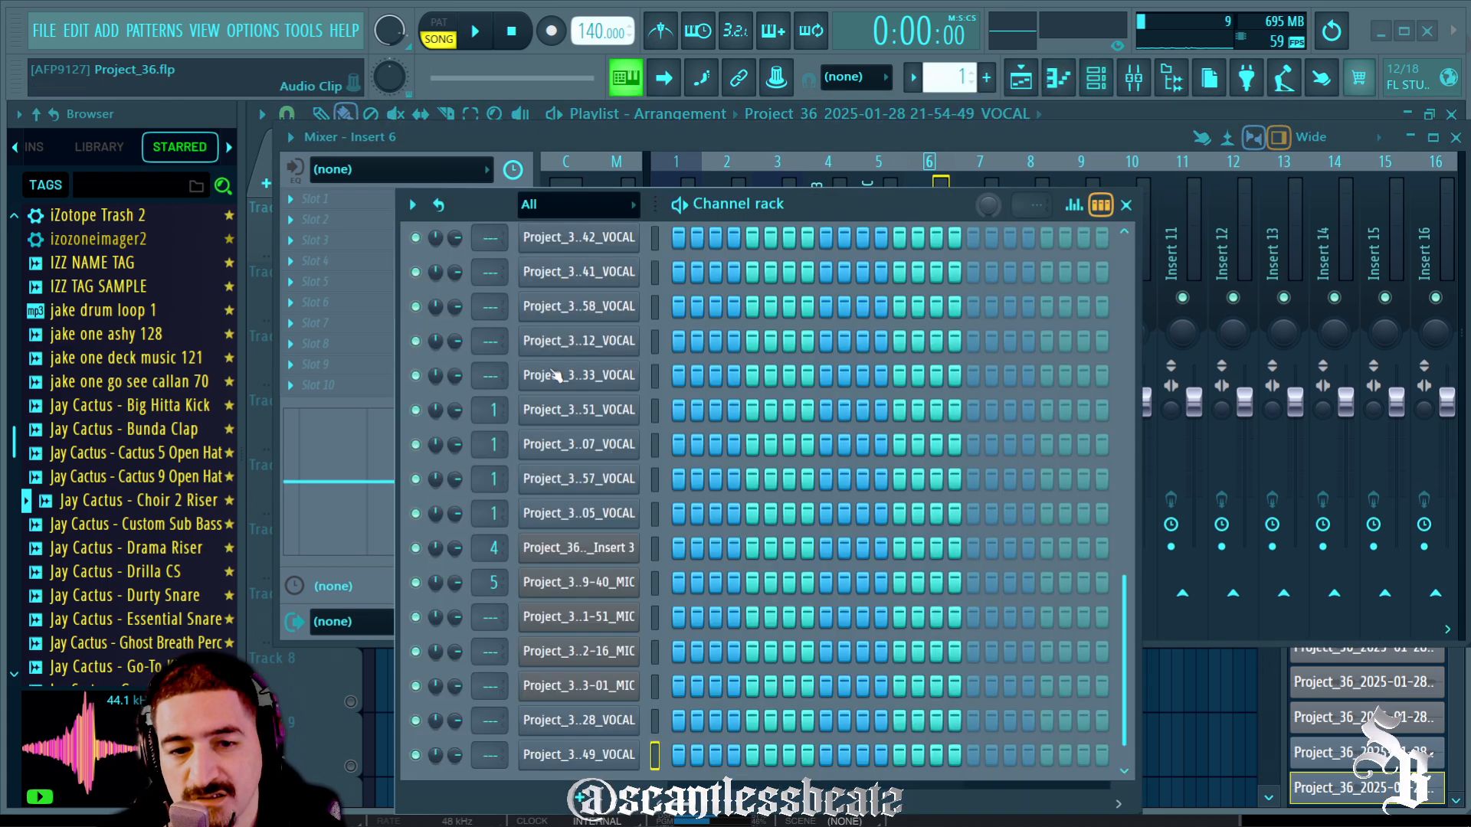
drag(498, 411, 498, 376)
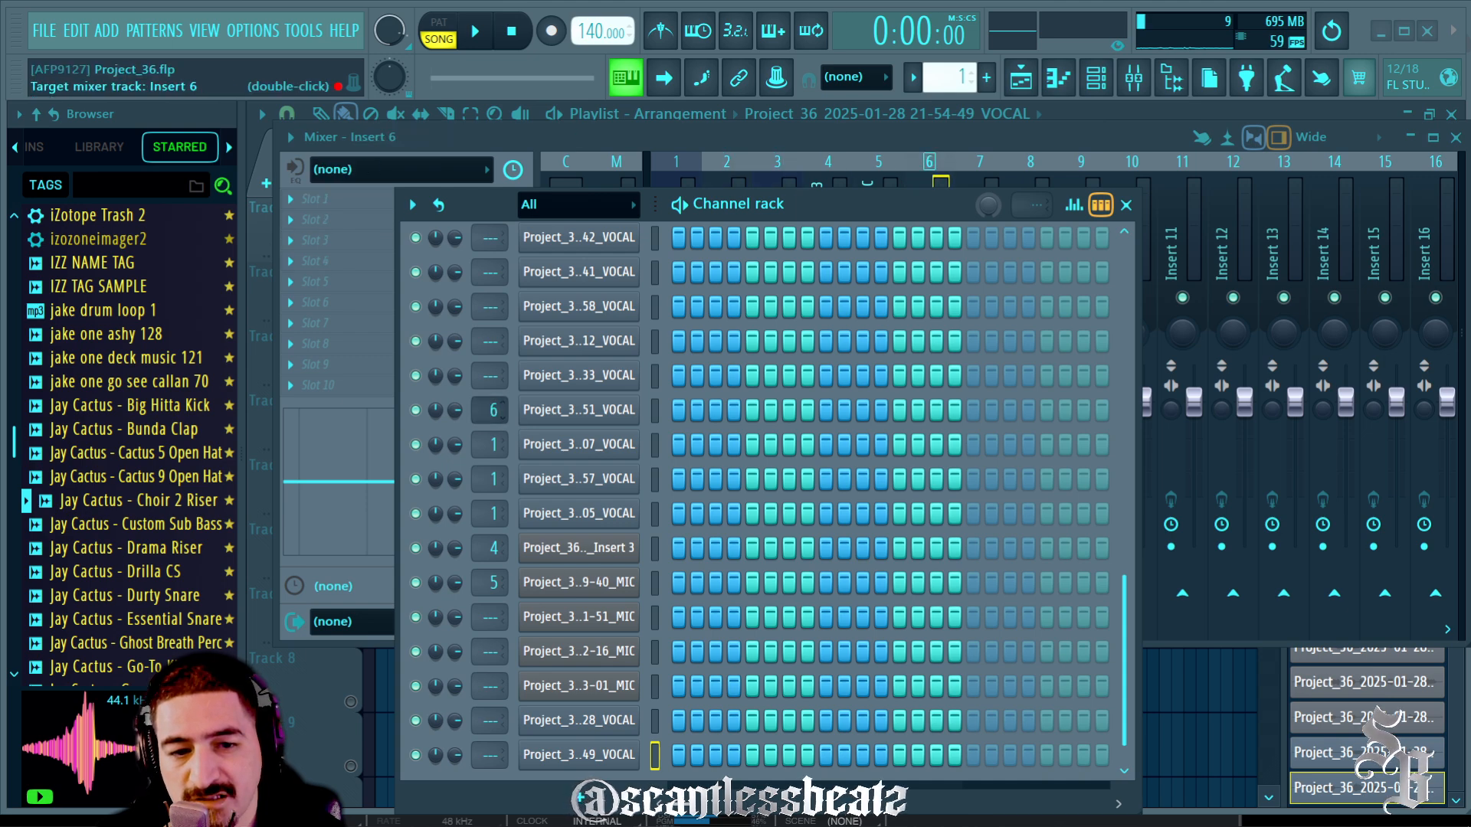
click(1126, 205)
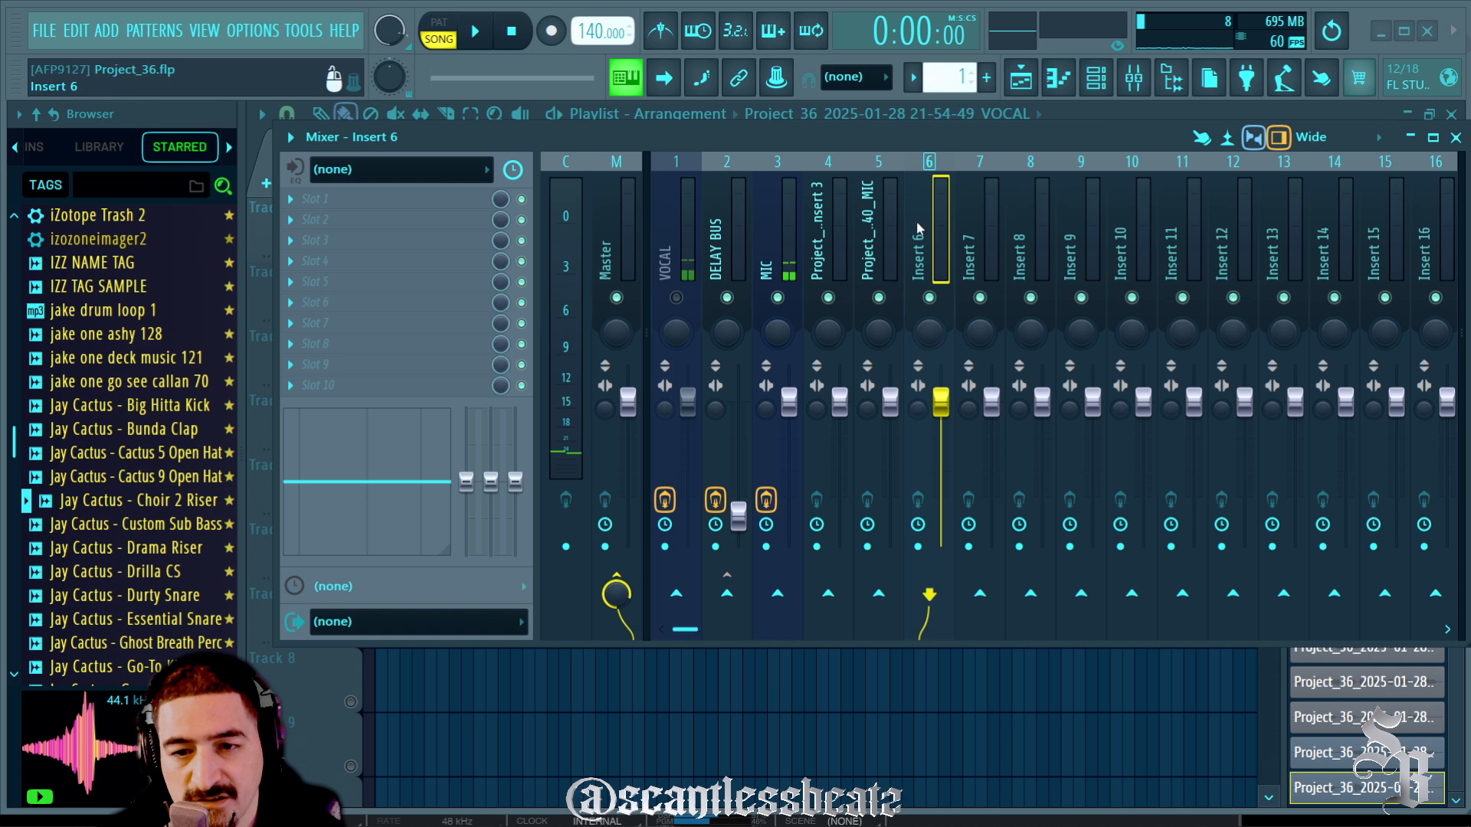
Switch the send from Insert 6 to the Master off and back on
click(617, 594)
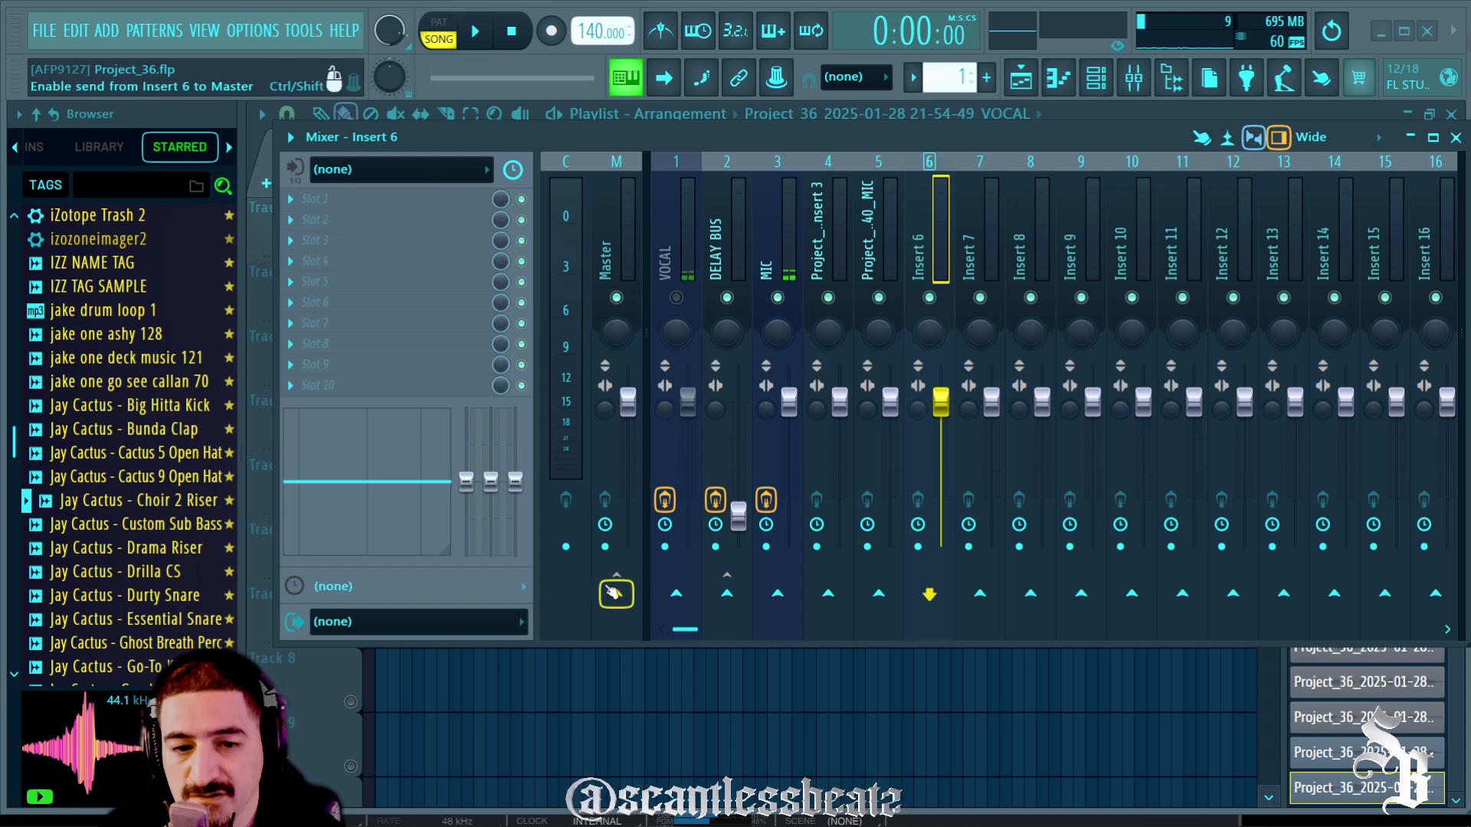
click(617, 594)
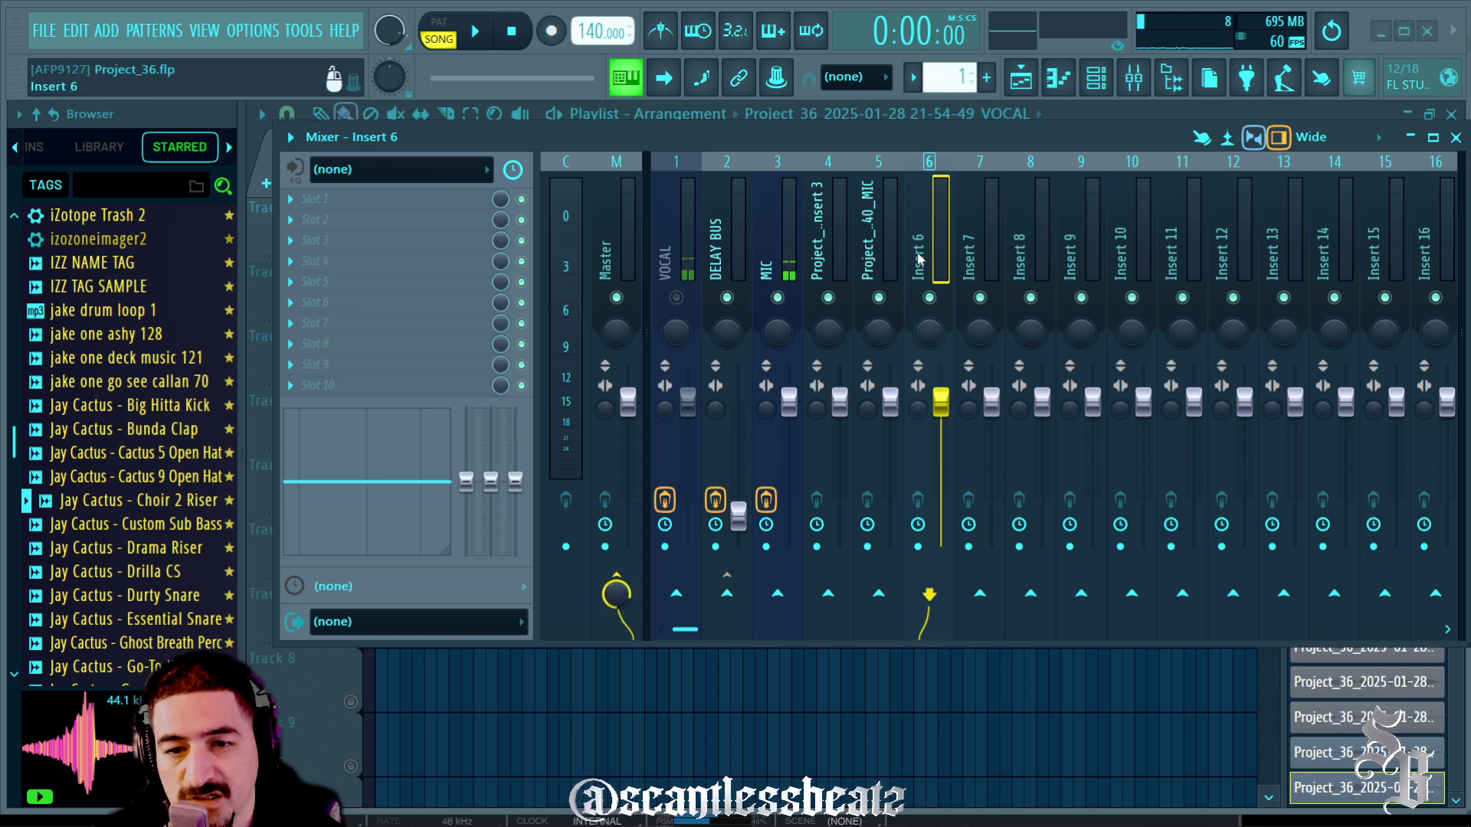
click(653, 228)
click(920, 233)
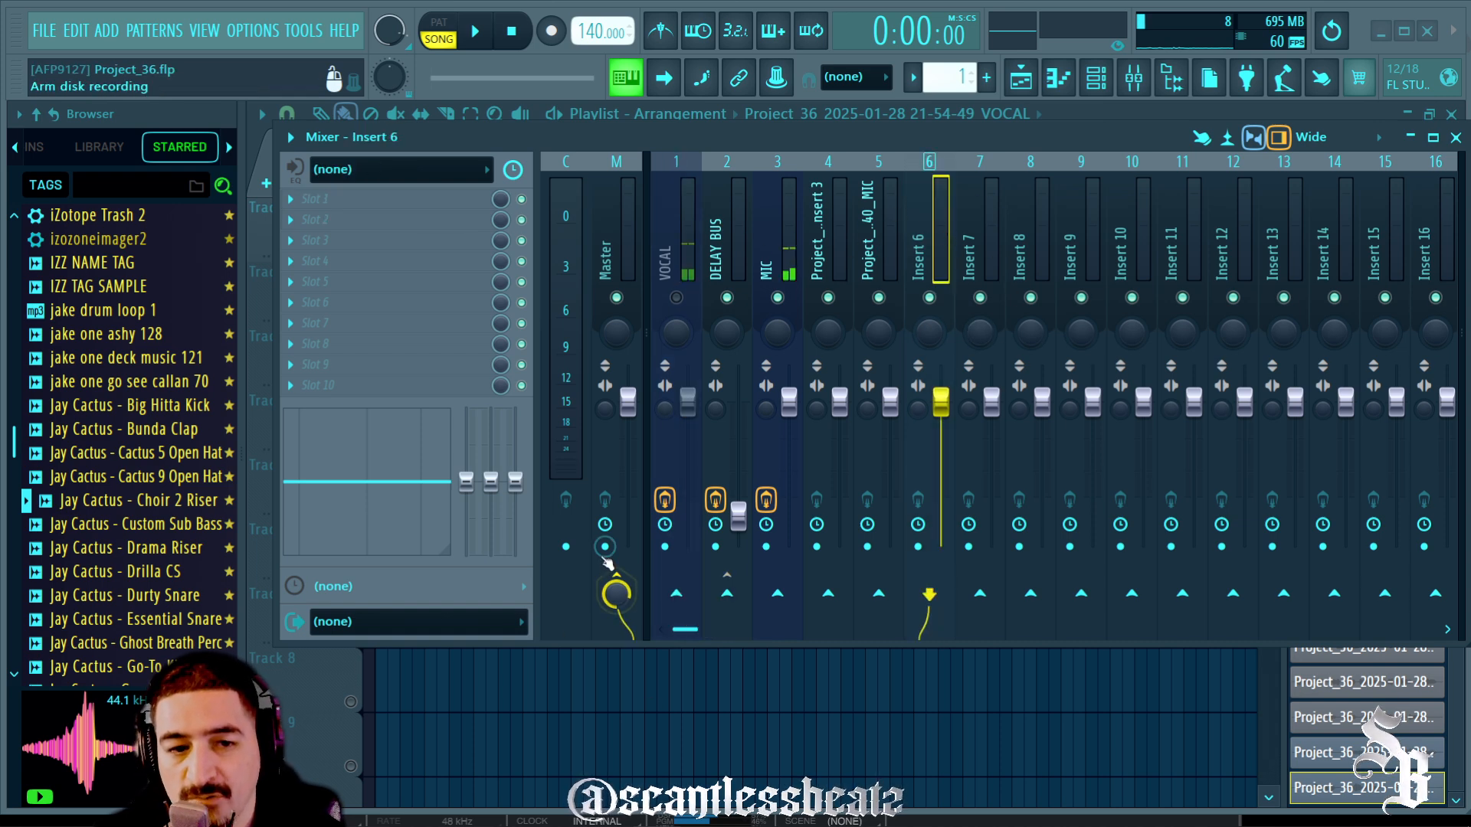
click(673, 243)
Arm Insert 6 for disk recording and review its recording source and input monitoring options
drag(596, 146, 666, 216)
click(996, 297)
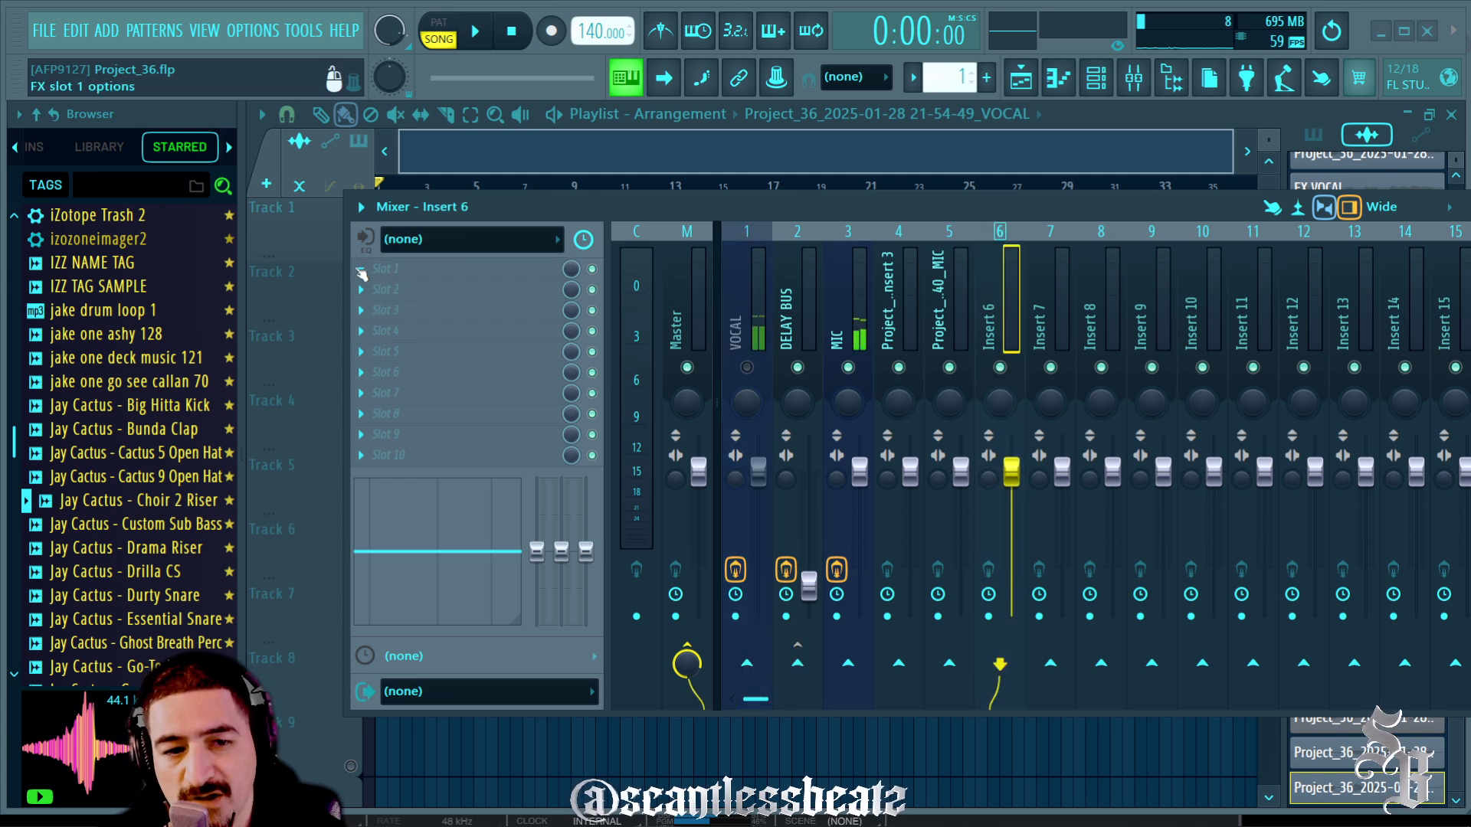
click(989, 616)
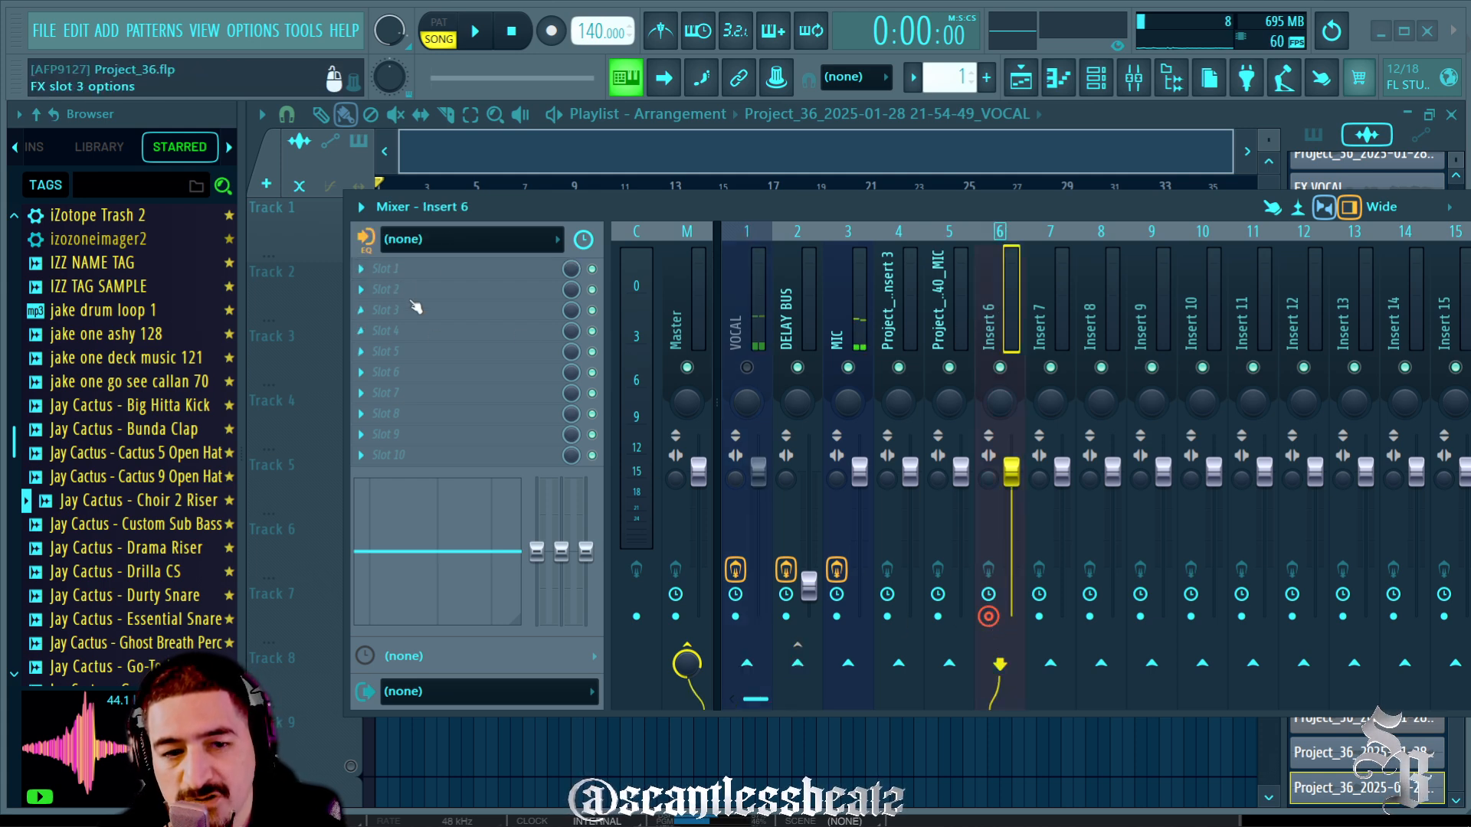
click(366, 241)
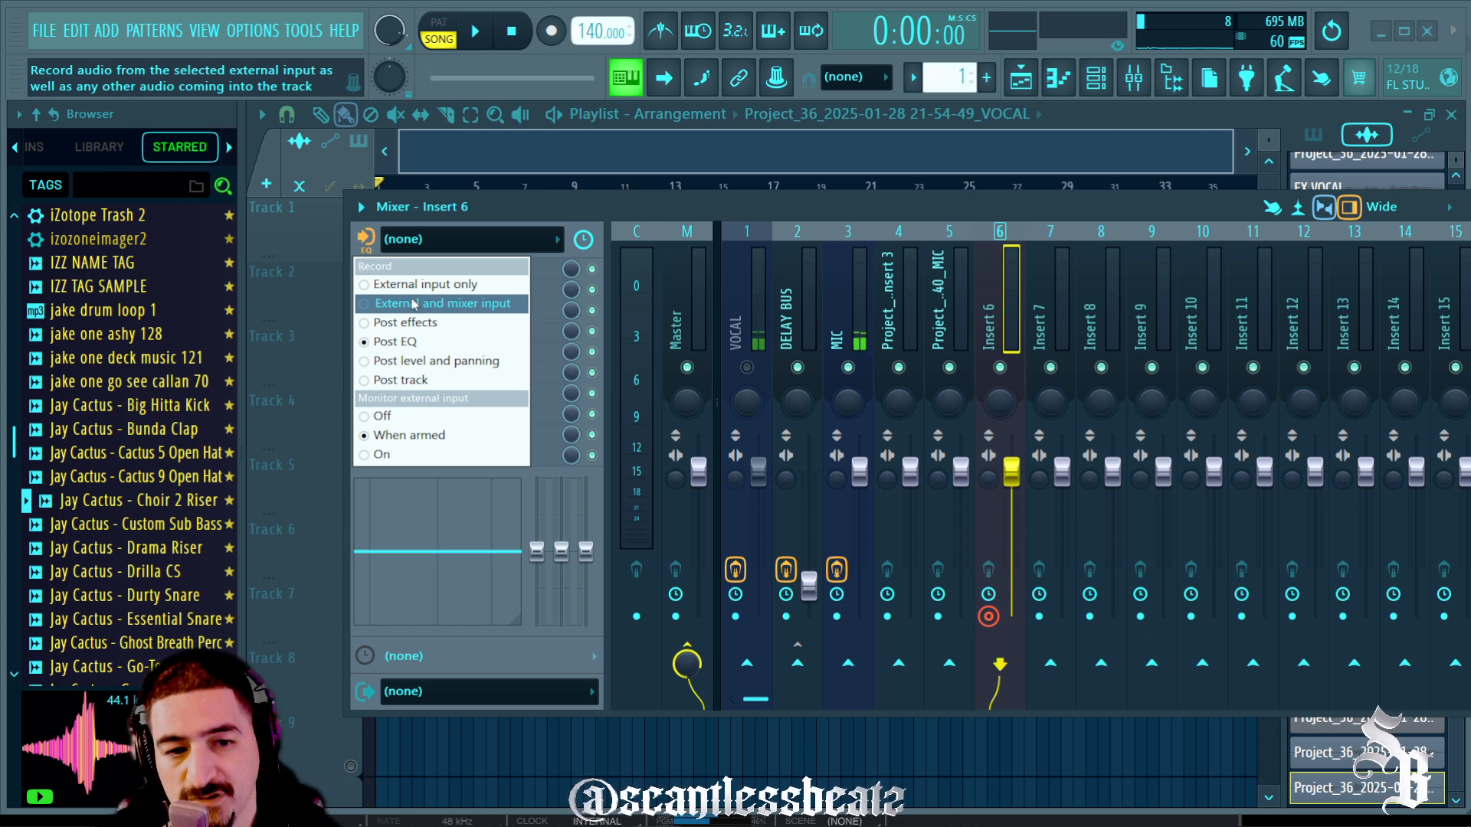
click(642, 200)
drag(642, 201, 639, 225)
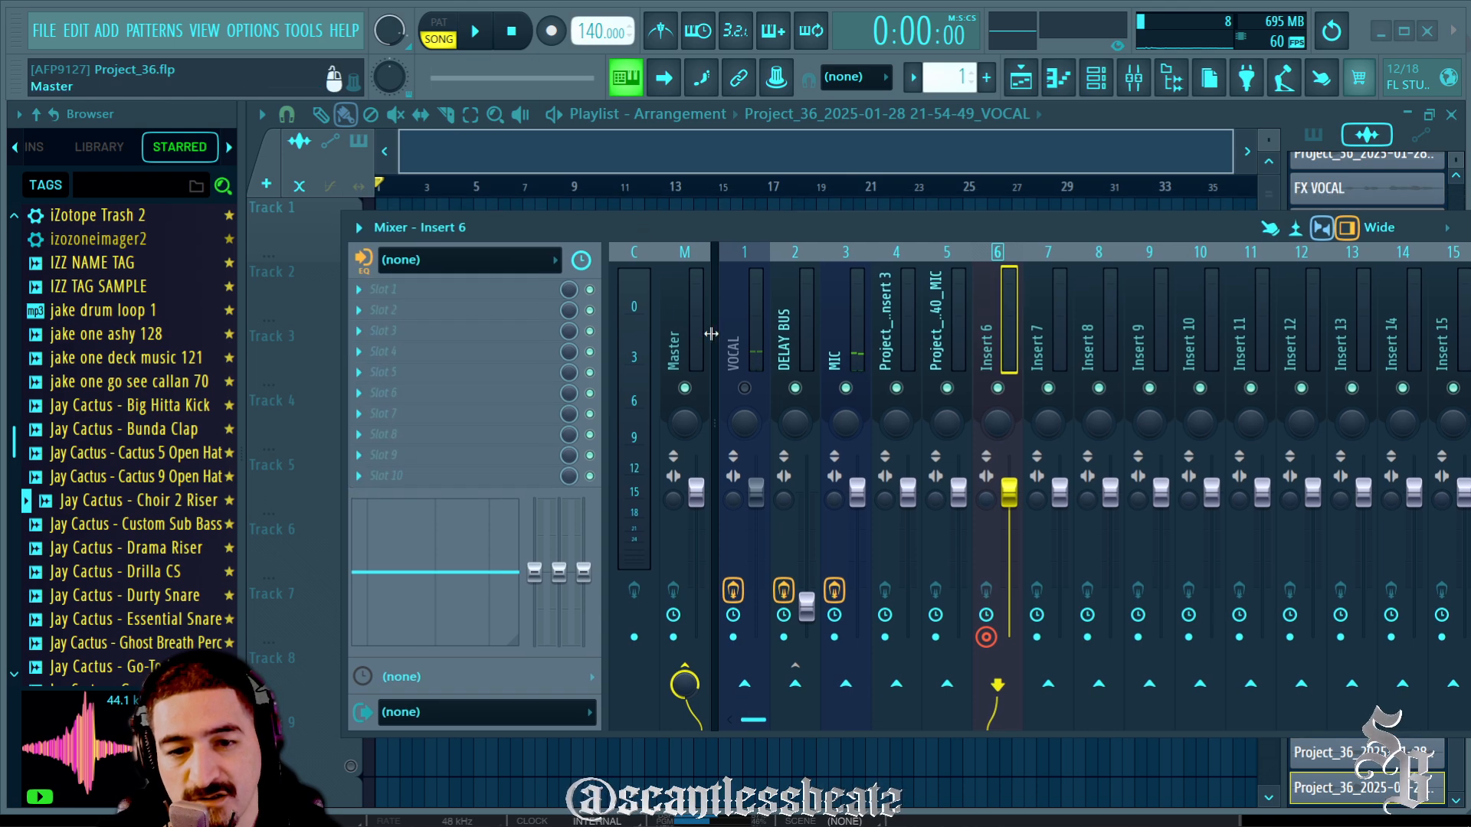
Inspect the SSL X-Orcism 2 effect loaded on the VOCAL mixer track and close its window
click(737, 332)
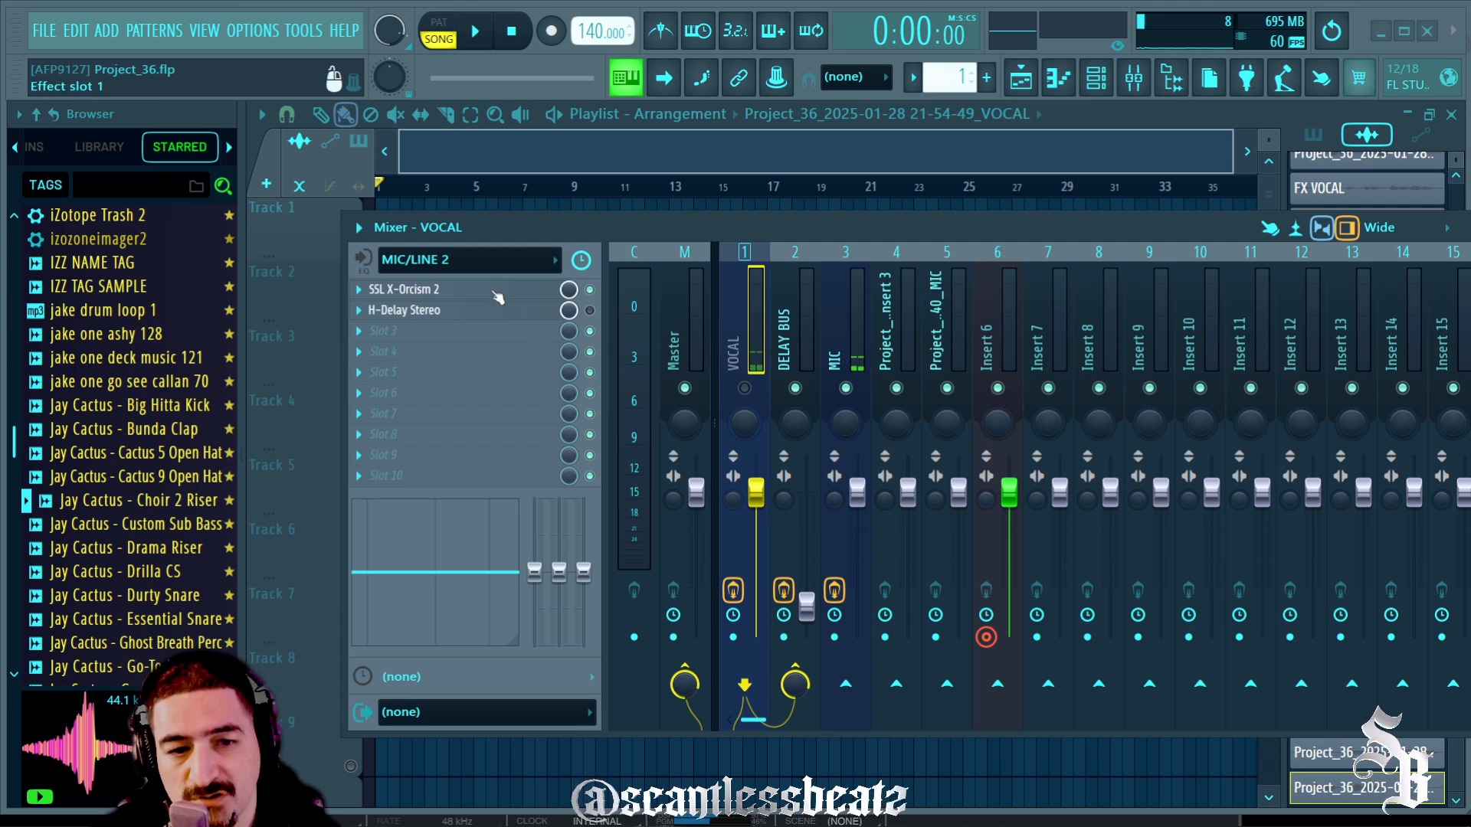
click(495, 294)
drag(563, 241, 355, 140)
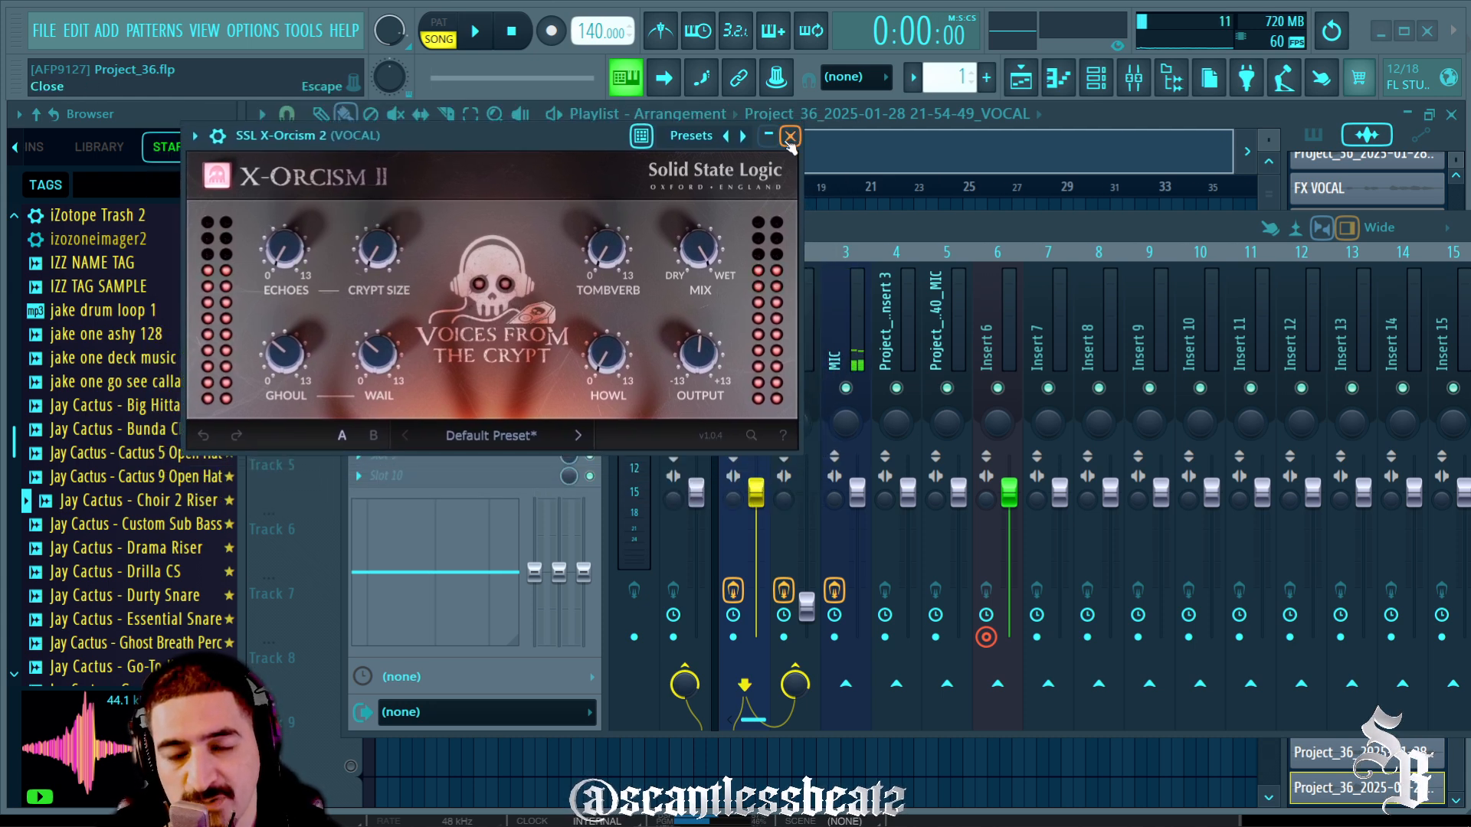
click(790, 139)
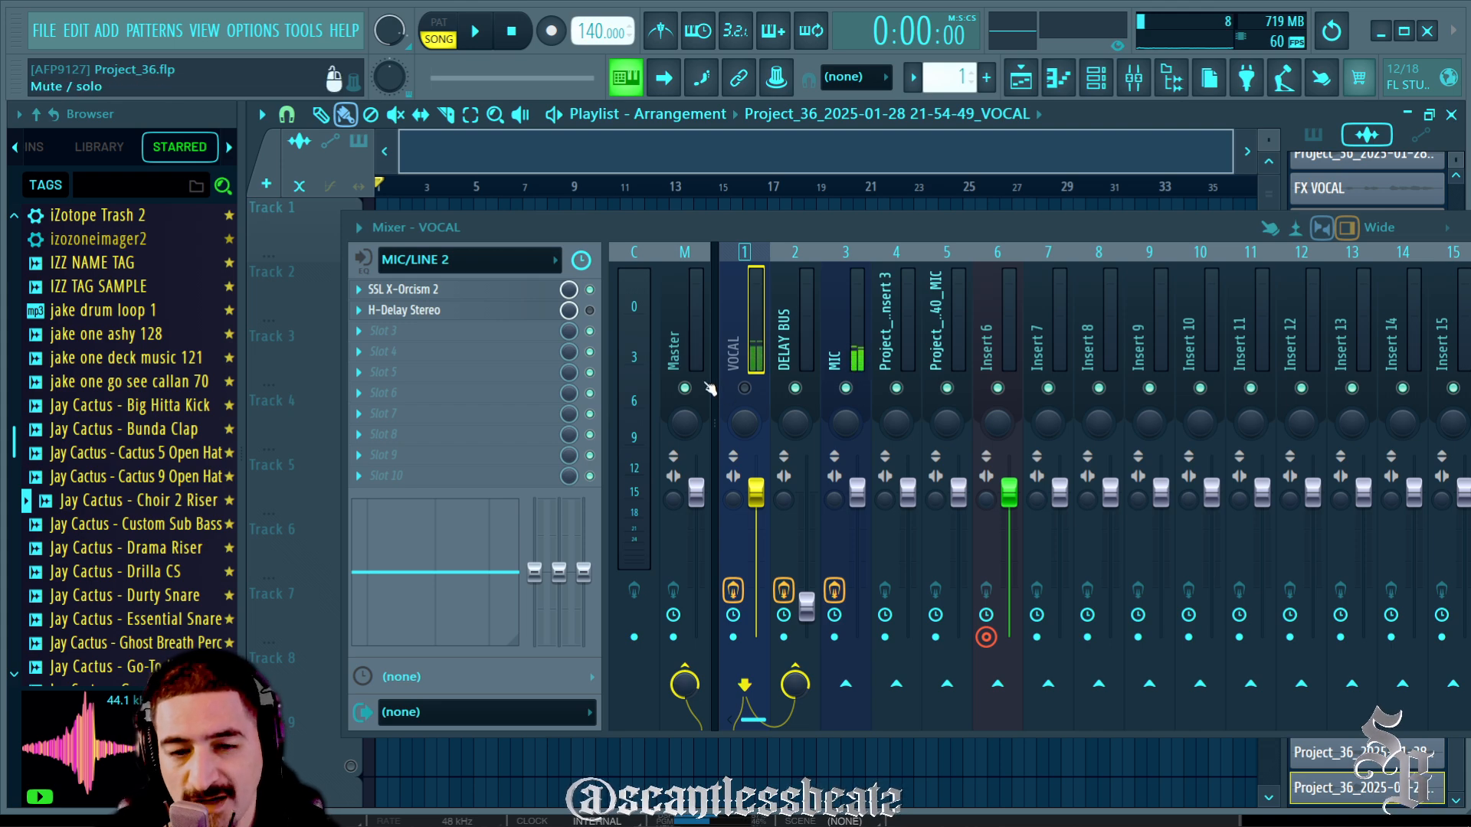
Choose MIC/LINE 2 as the VOCAL track's mono input and turn the track's effect slots on
click(485, 268)
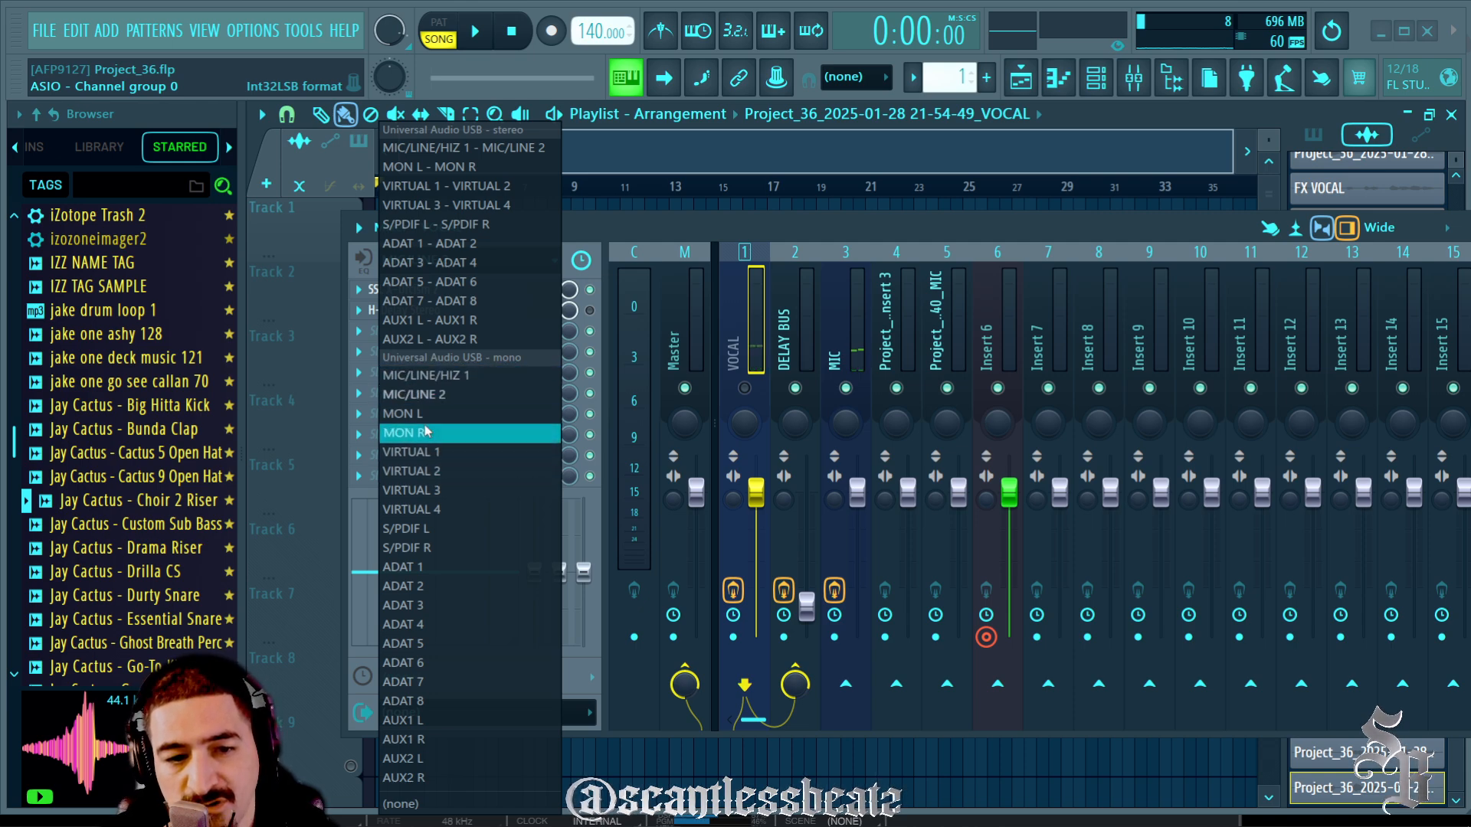
click(439, 395)
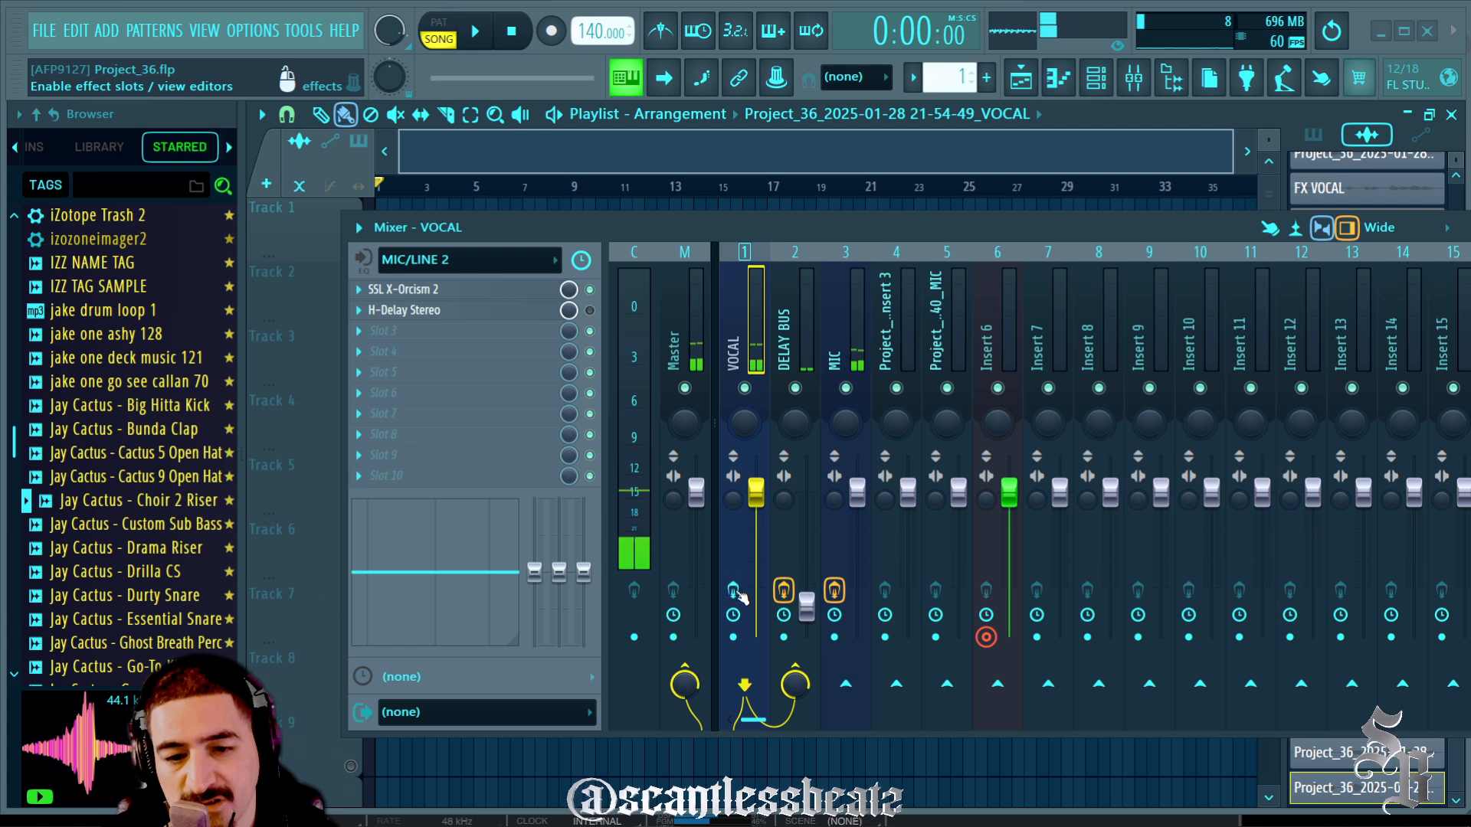
click(734, 591)
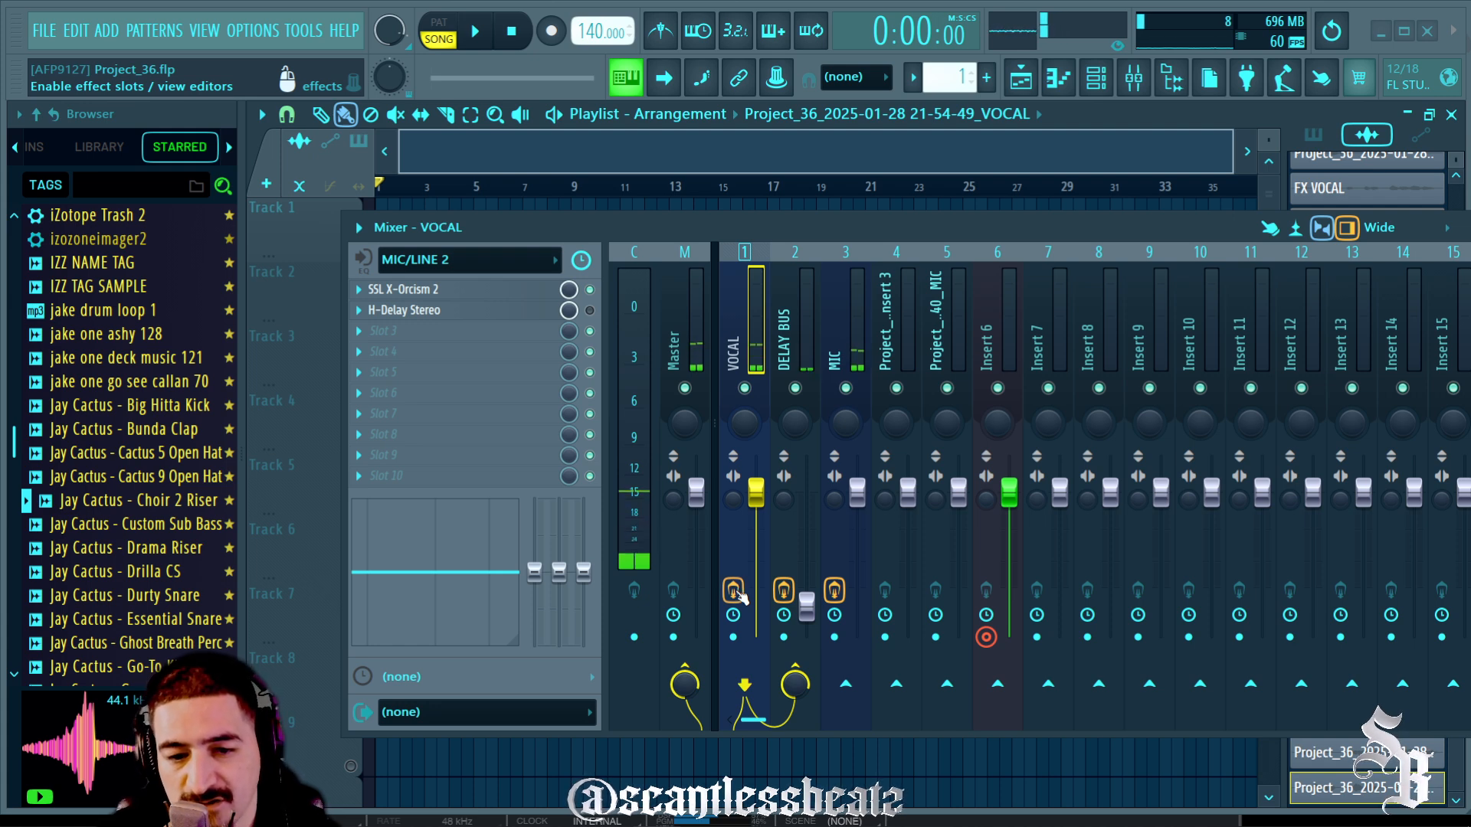
Disarm disk recording on Insert 6 and disable the send from VOCAL to DELAY BUS
click(986, 636)
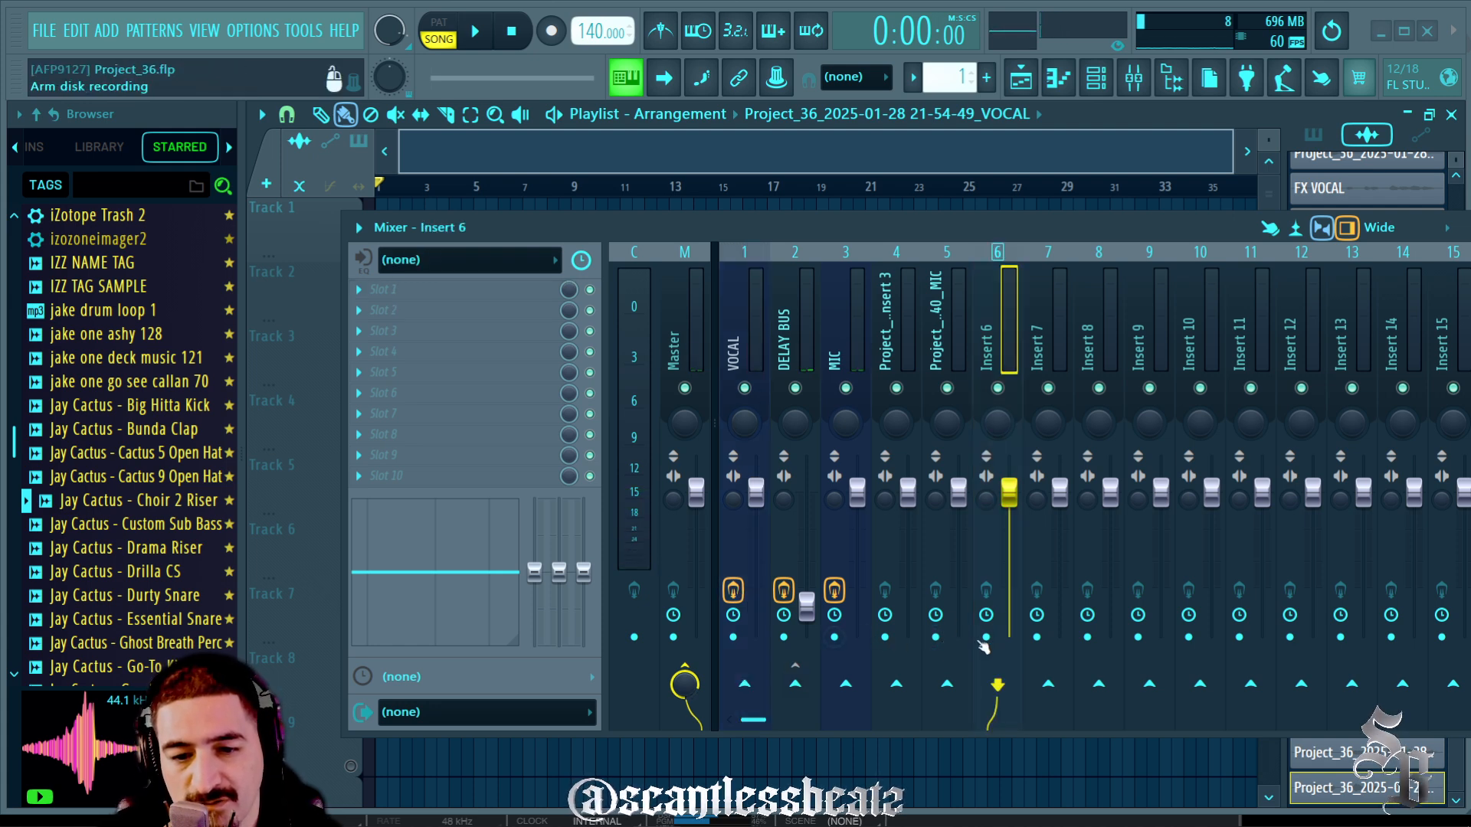
click(761, 331)
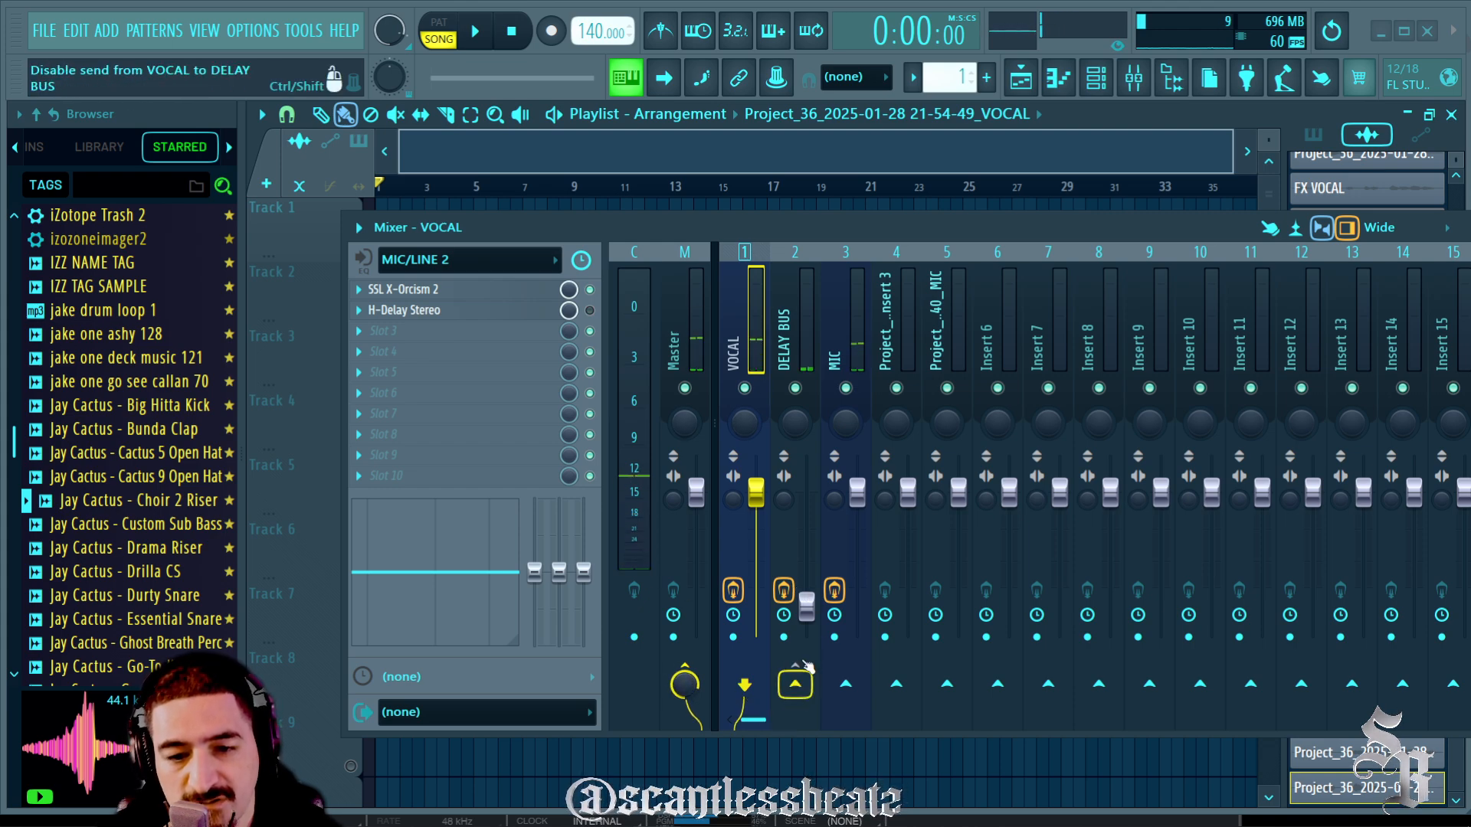
click(796, 682)
Turn on the transport's record mode and briefly run the song with no mixer track armed
drag(676, 240, 625, 347)
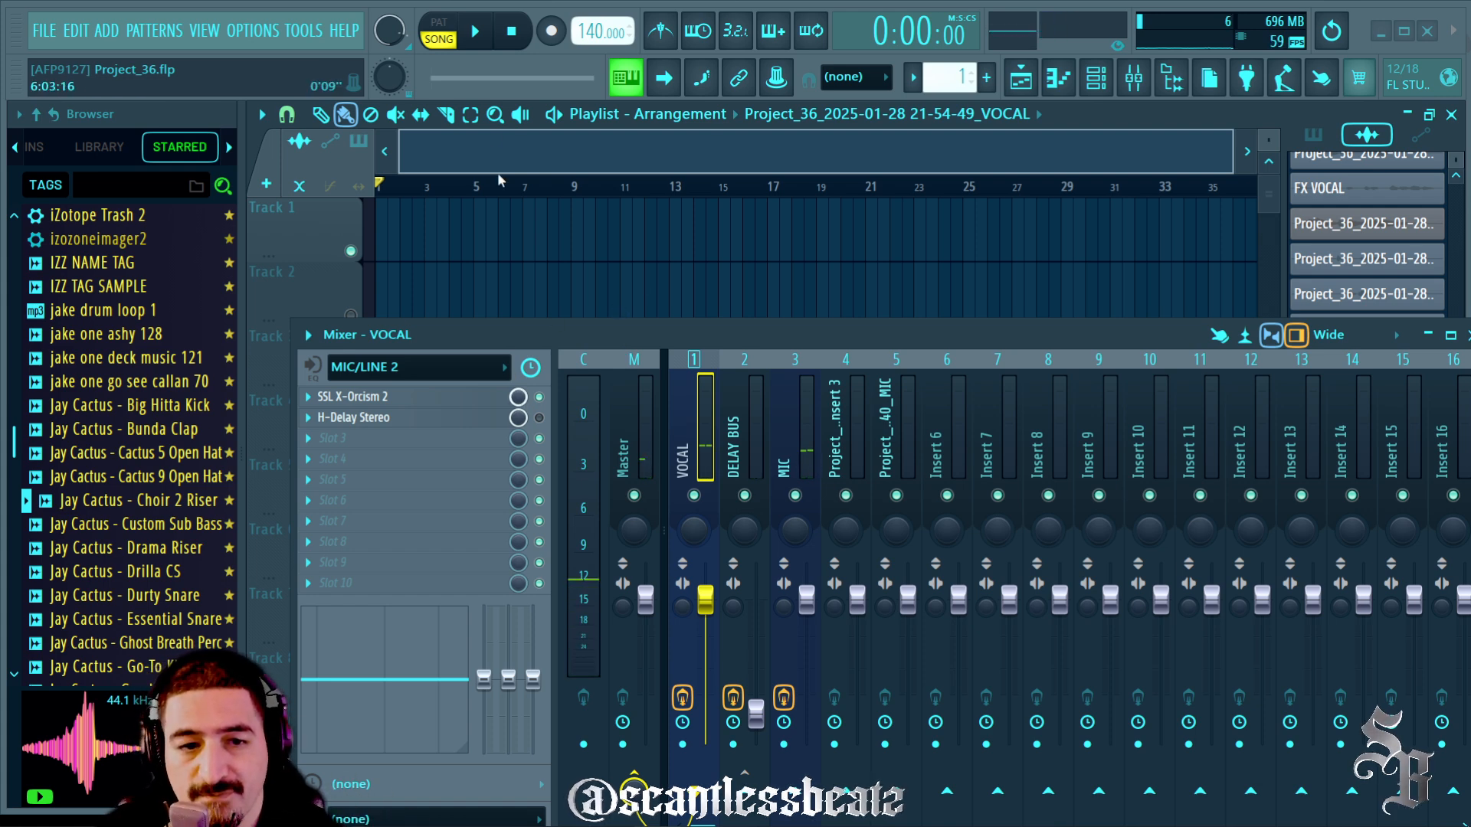
click(552, 31)
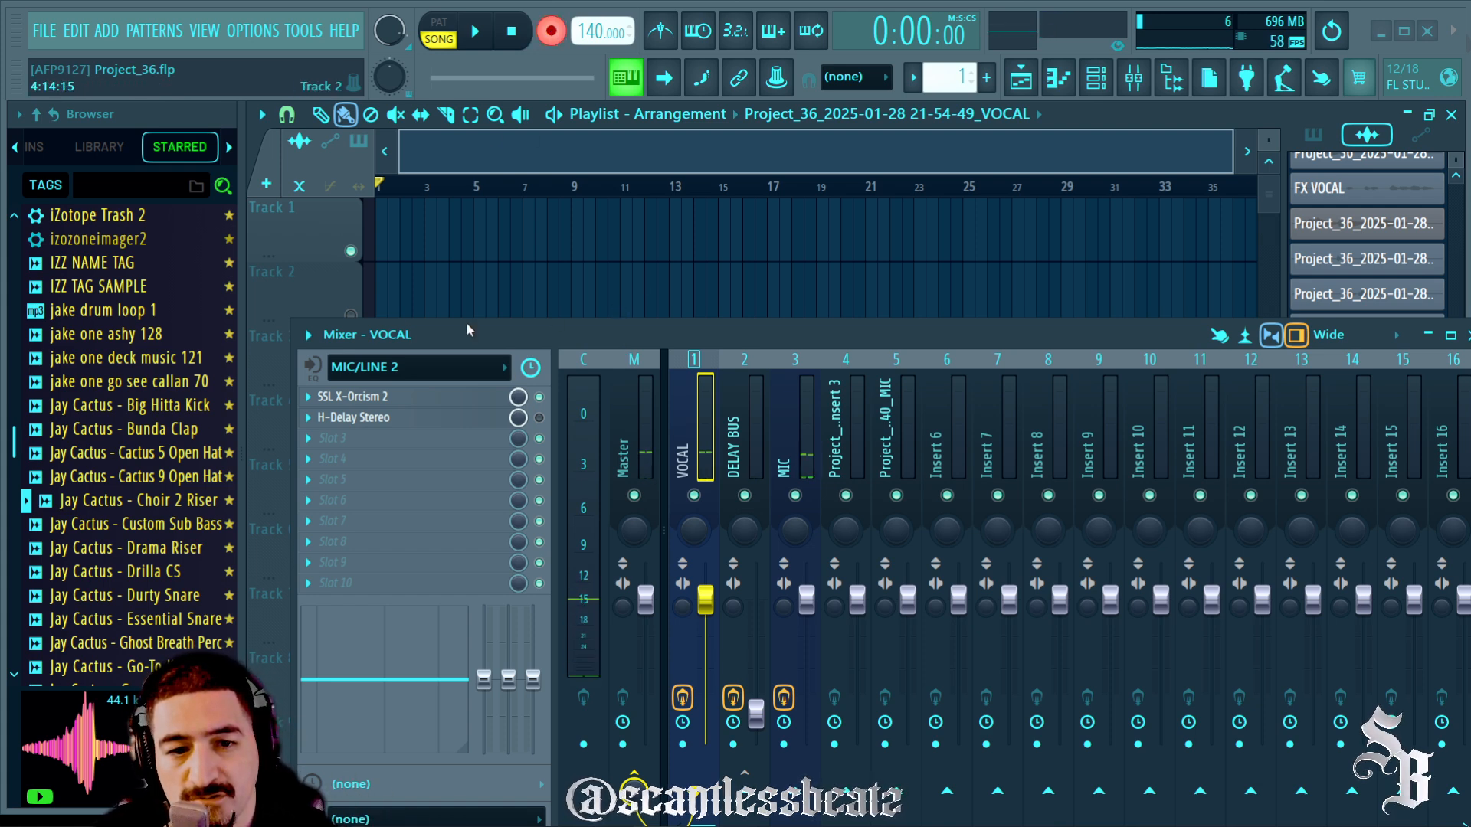
mouse_move(474, 322)
mouse_down()
mouse_move(461, 263)
mouse_move(457, 319)
mouse_up()
key(space)
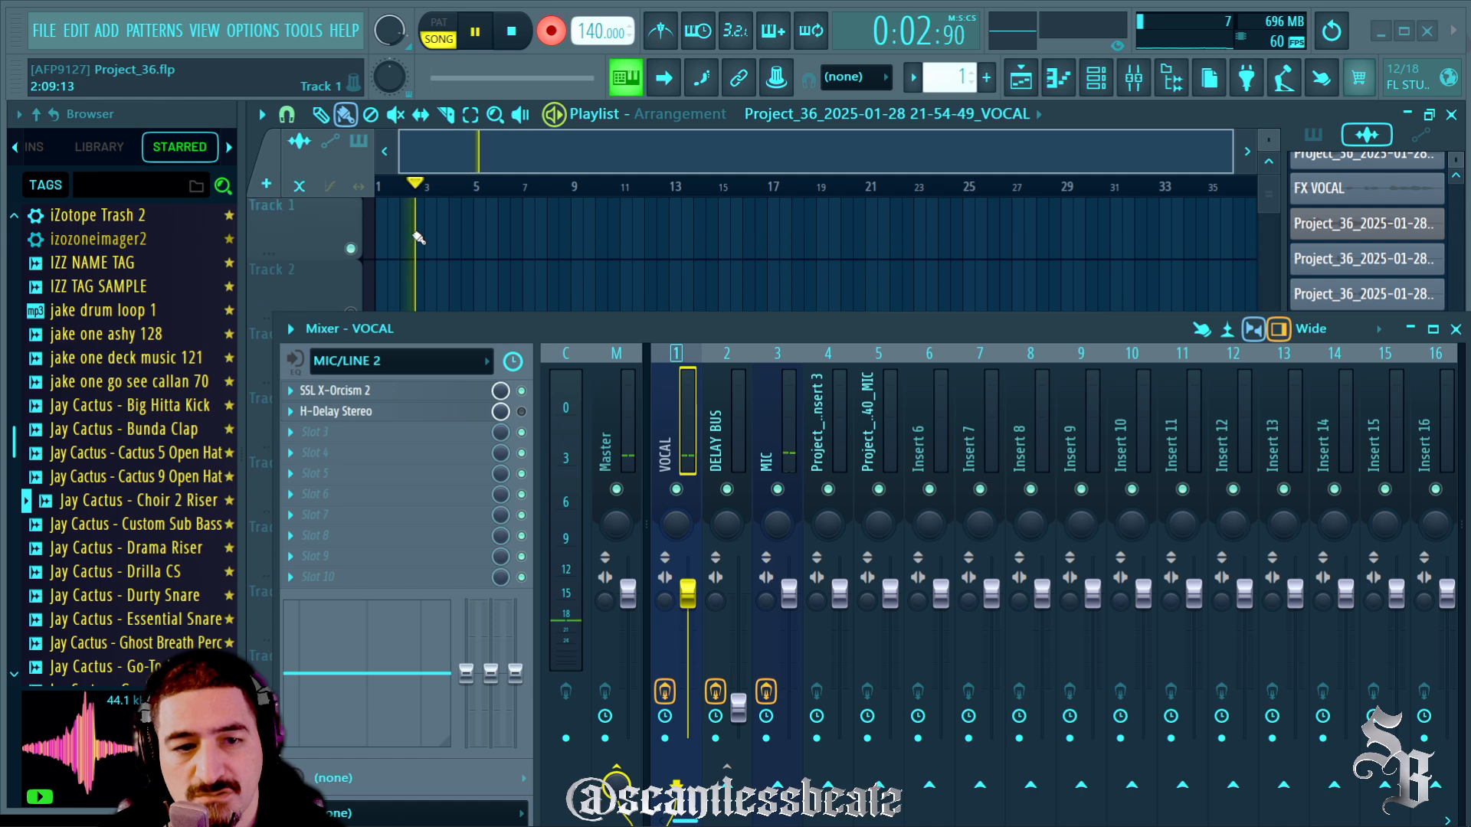
key(space)
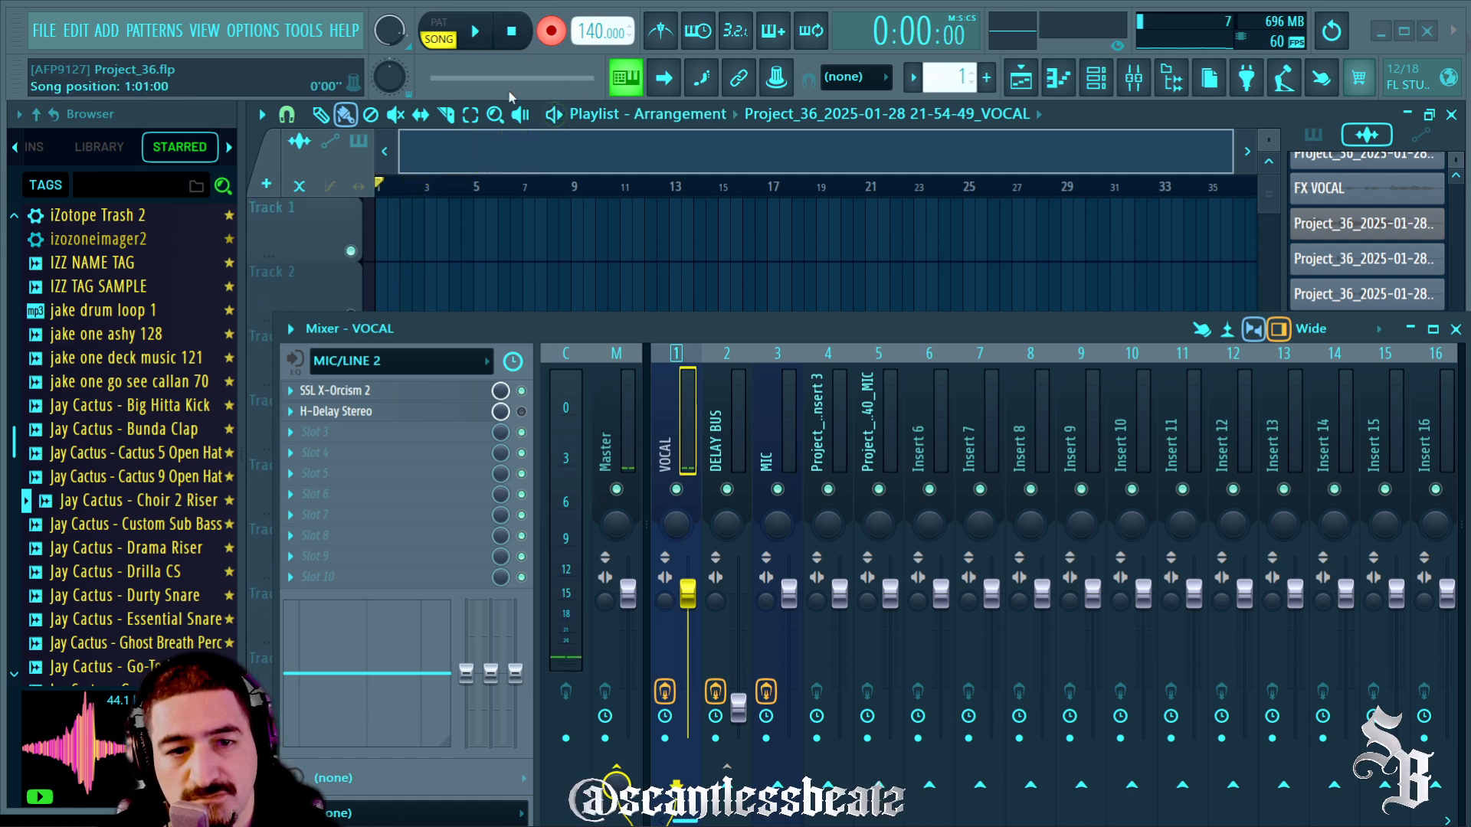
Arm the VOCAL mixer track and start recording the microphone into the playlist
click(664, 738)
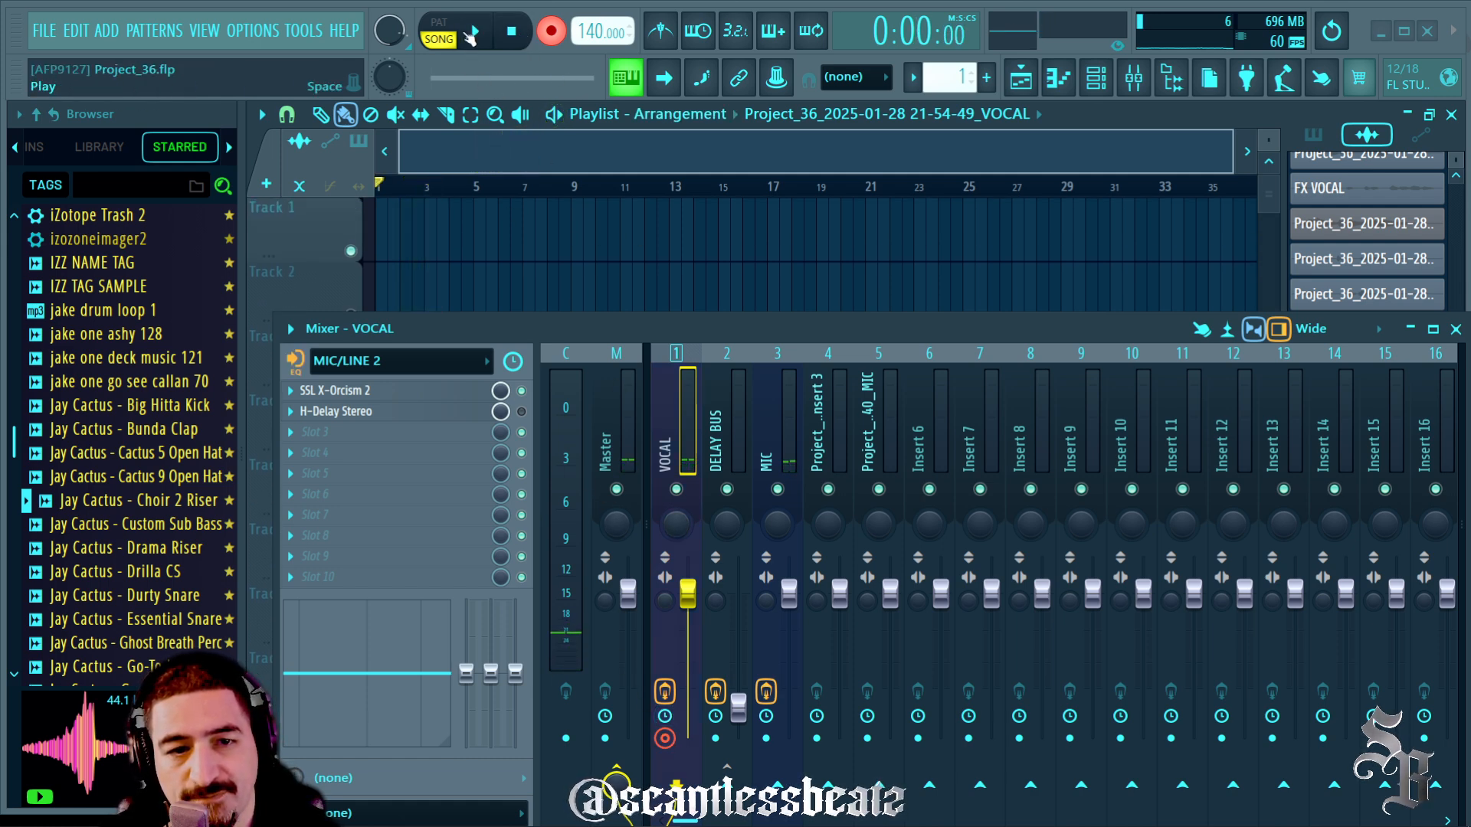
key(space)
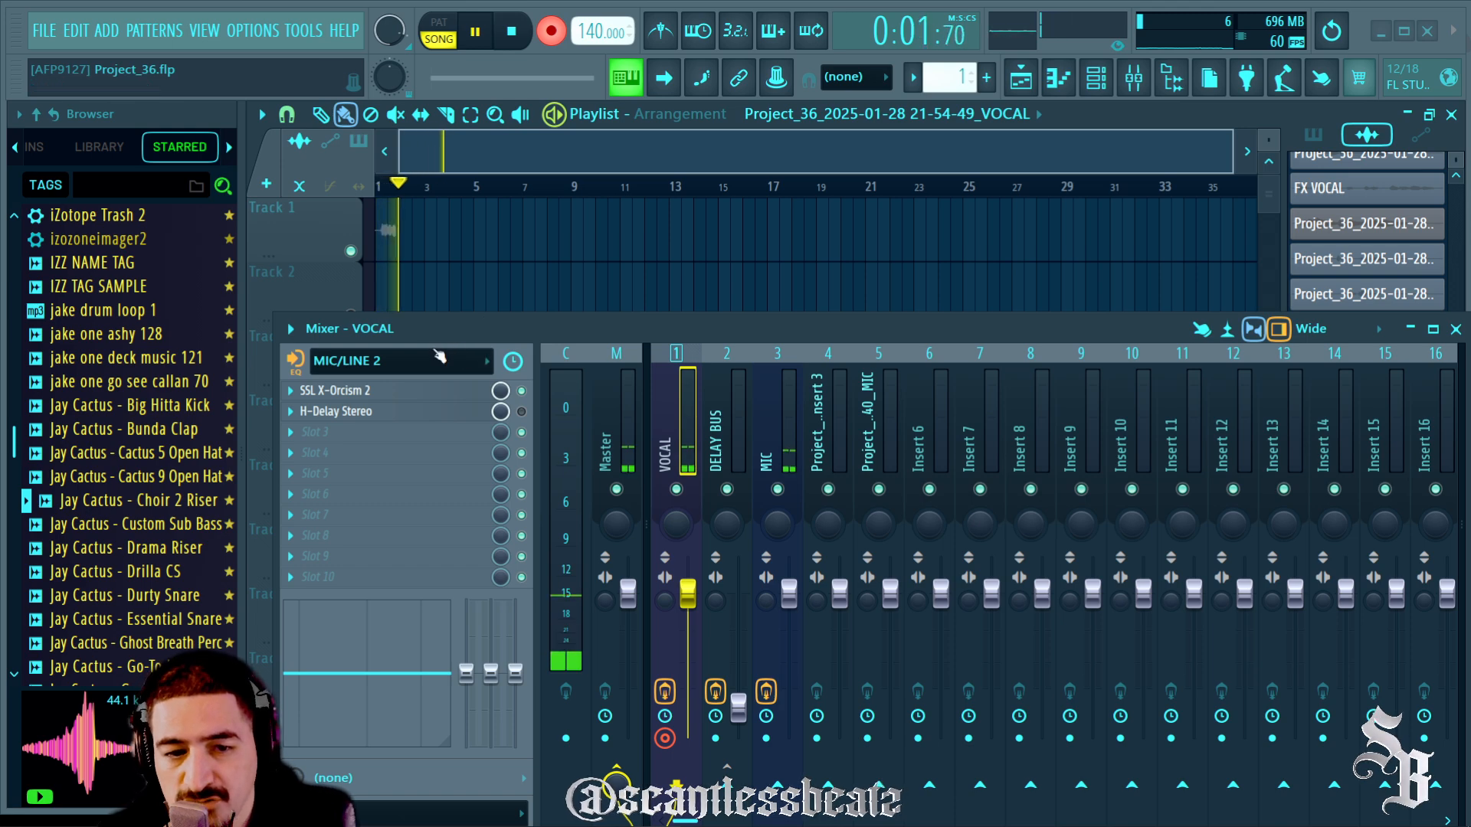
drag(524, 329, 527, 299)
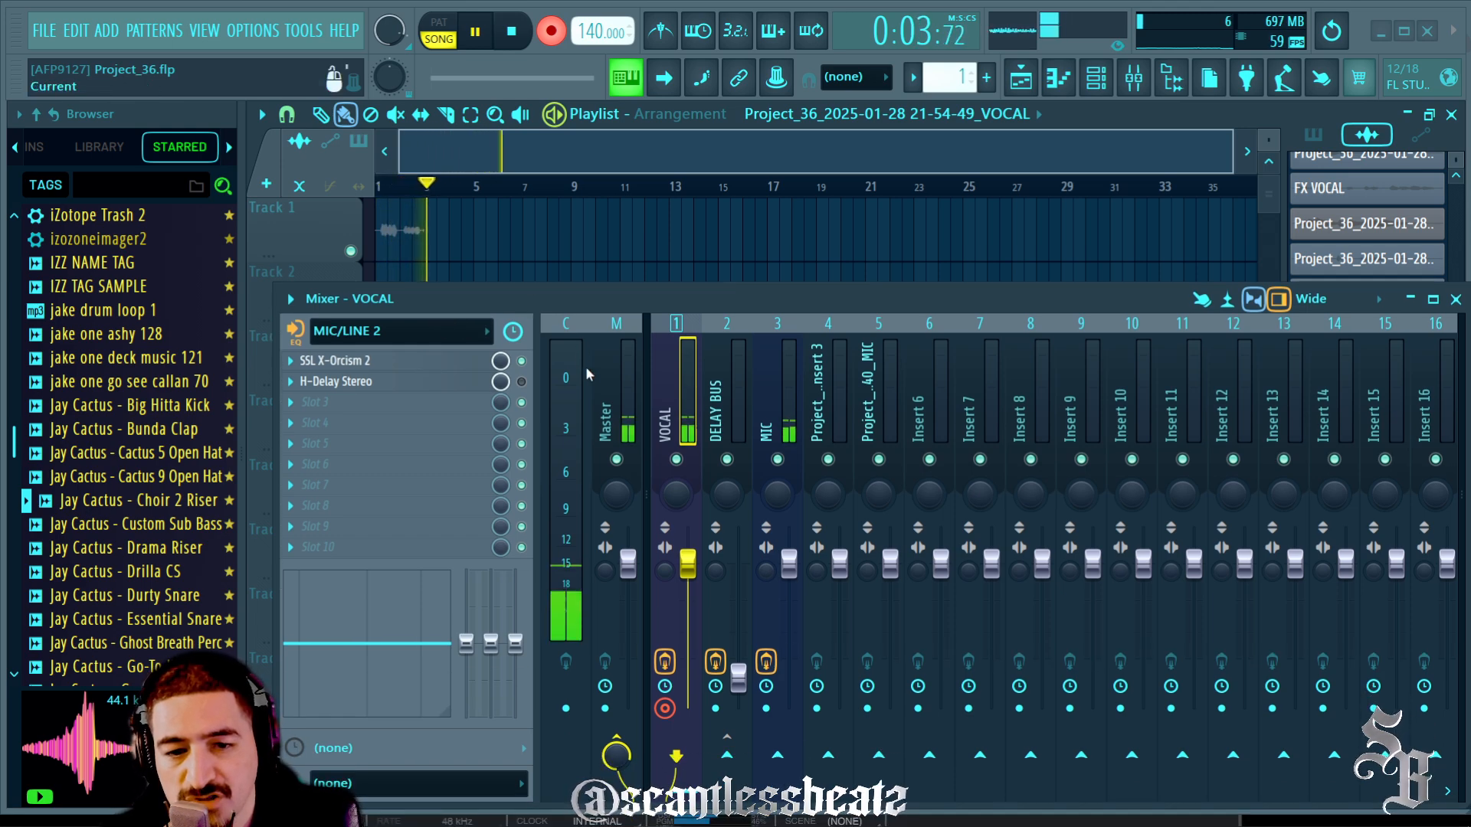
Set the VOCAL track's recording source to External input only, keeping its effect slots enabled
click(664, 661)
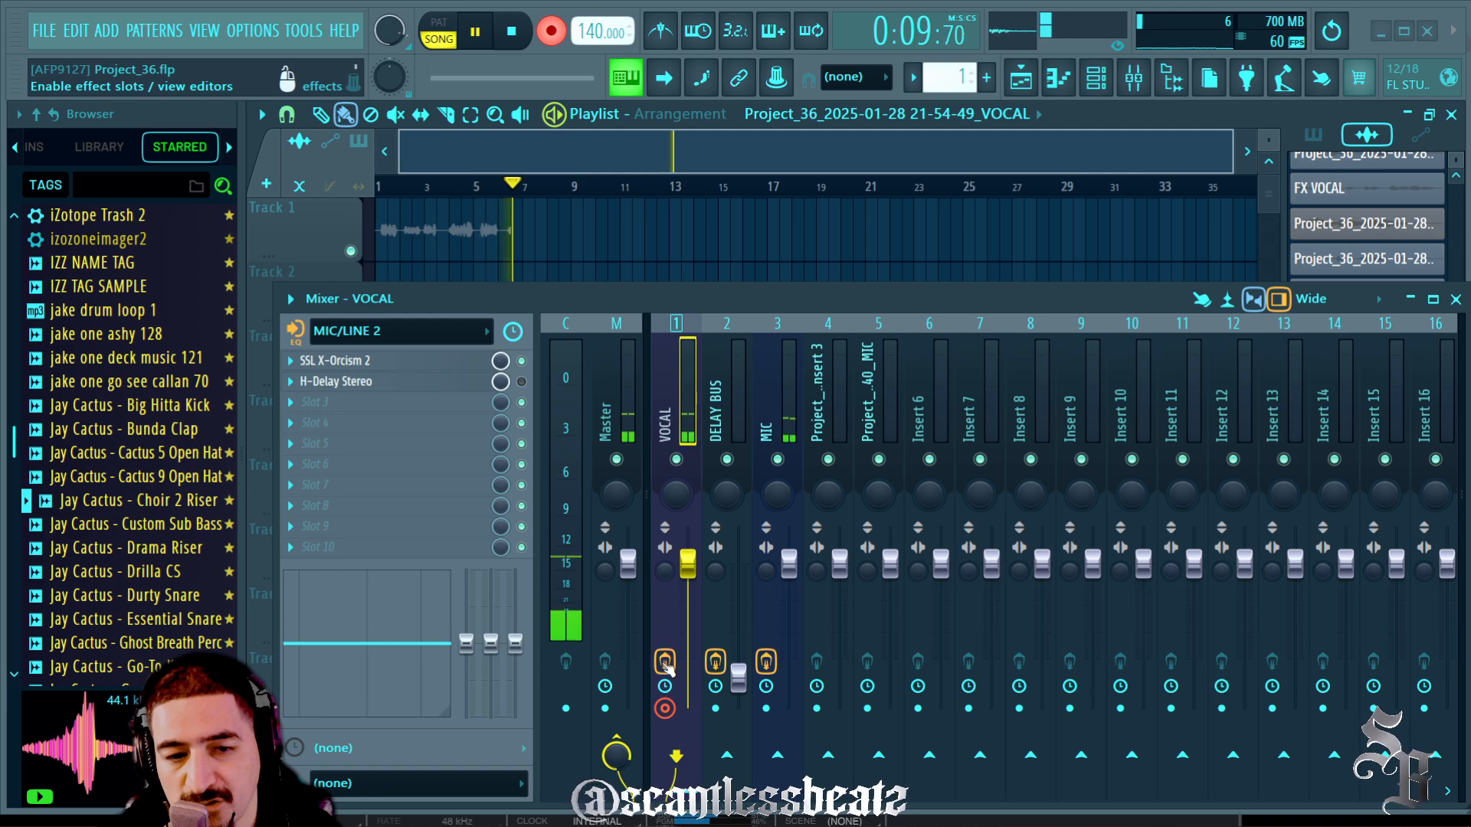
click(295, 334)
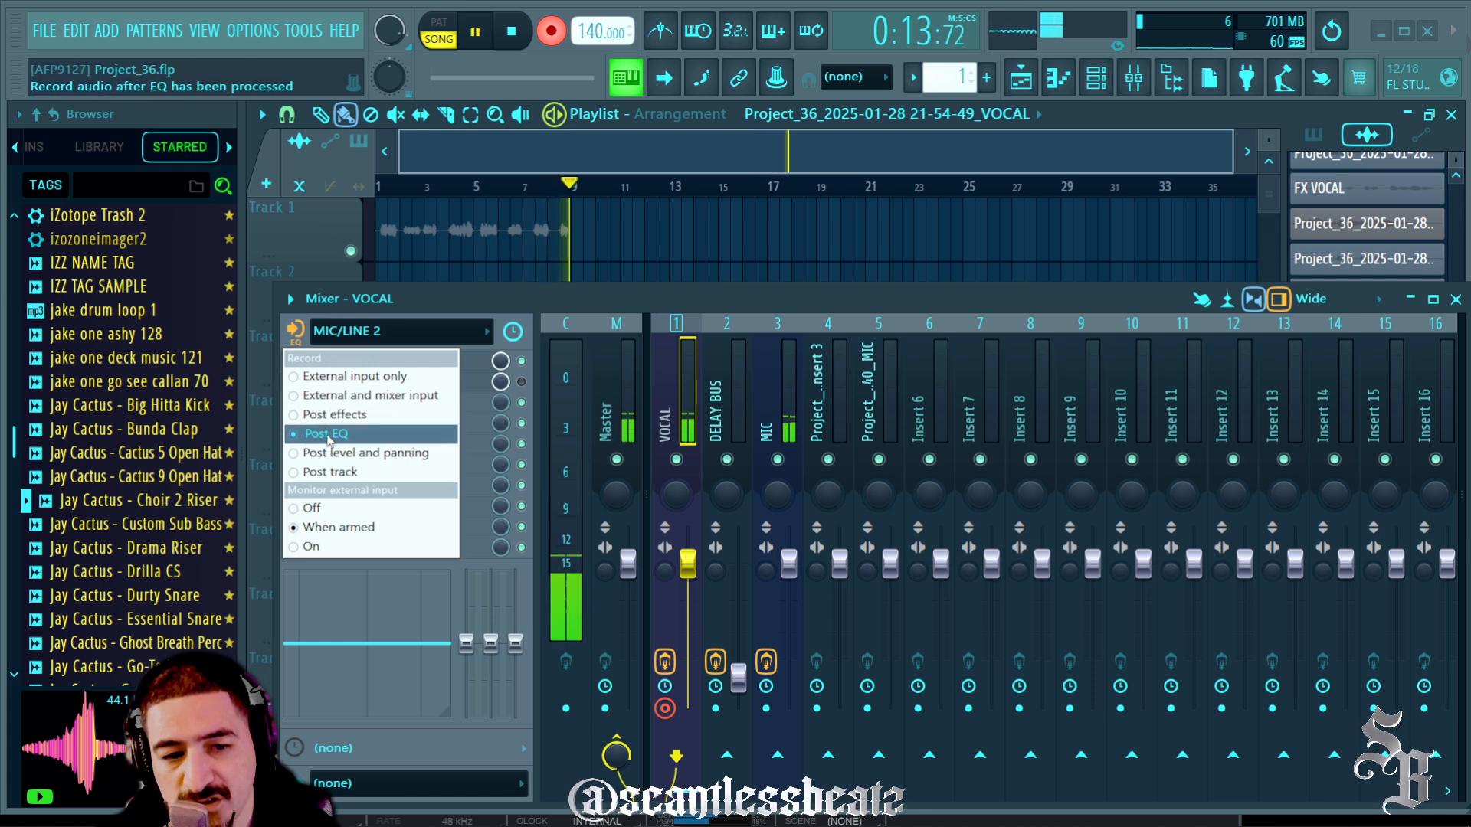
click(295, 379)
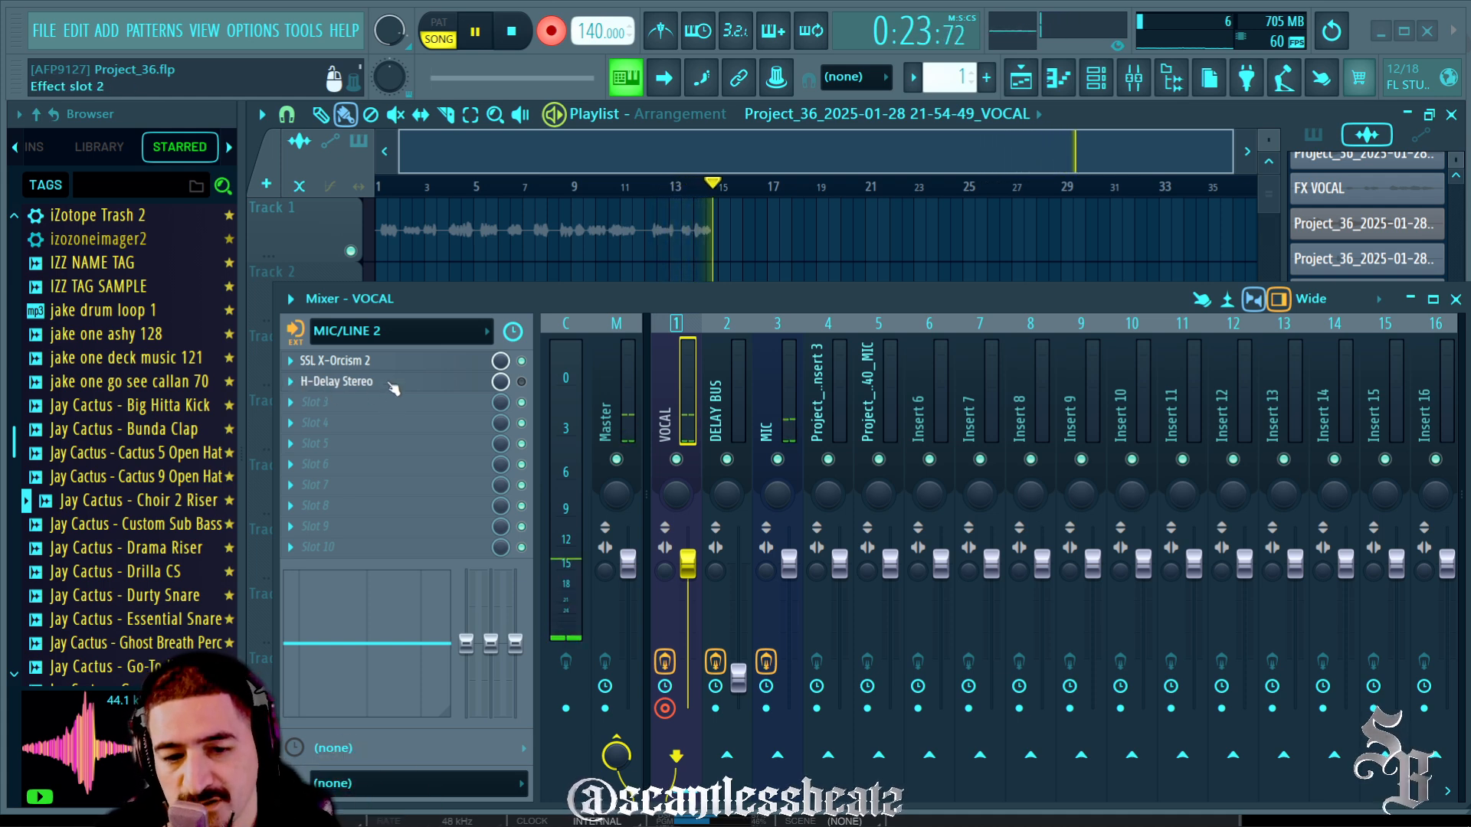
Switch the send from VOCAL to the Master off and back on while recording
click(616, 750)
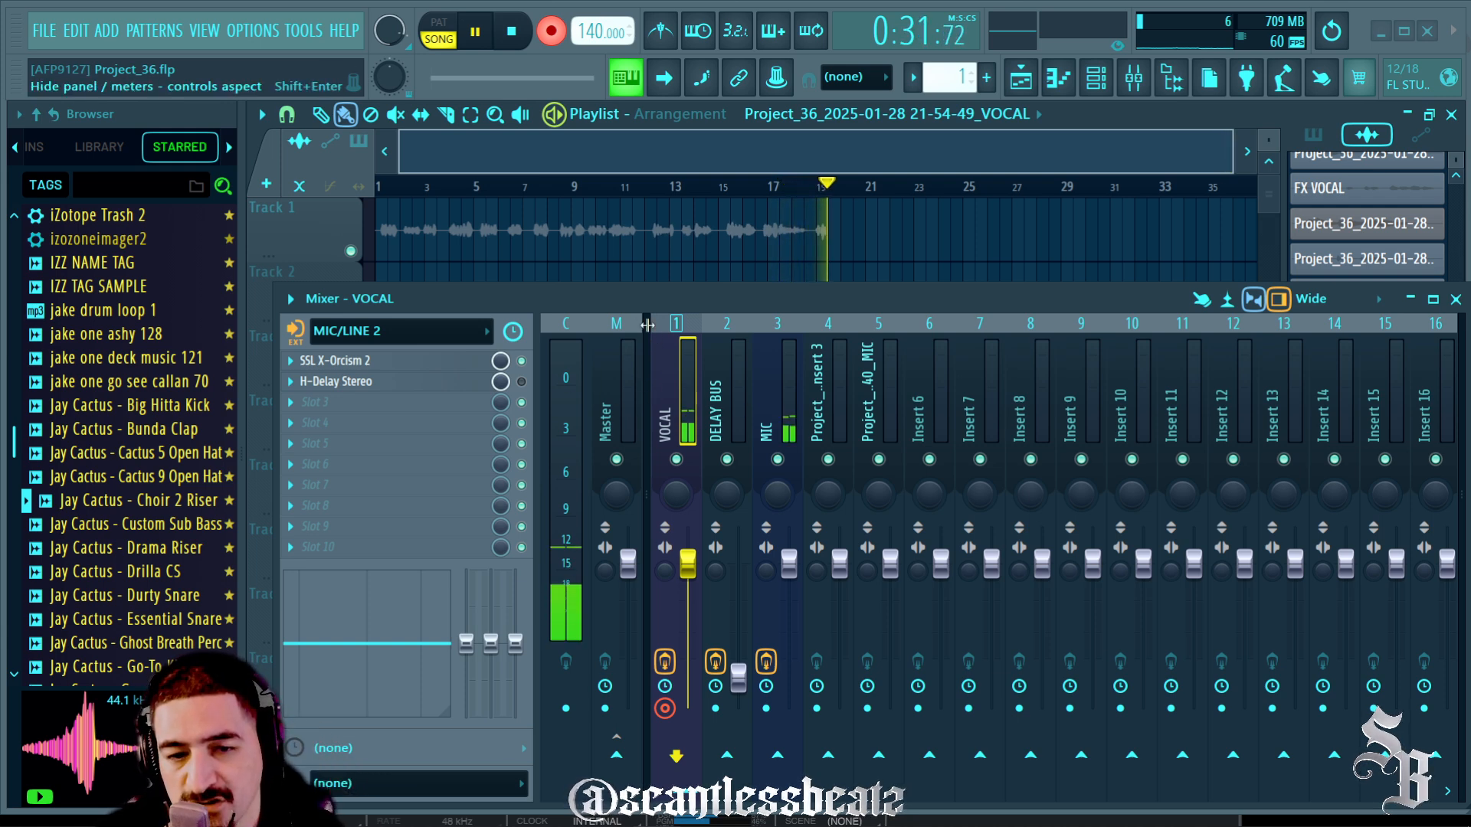
drag(643, 298, 641, 259)
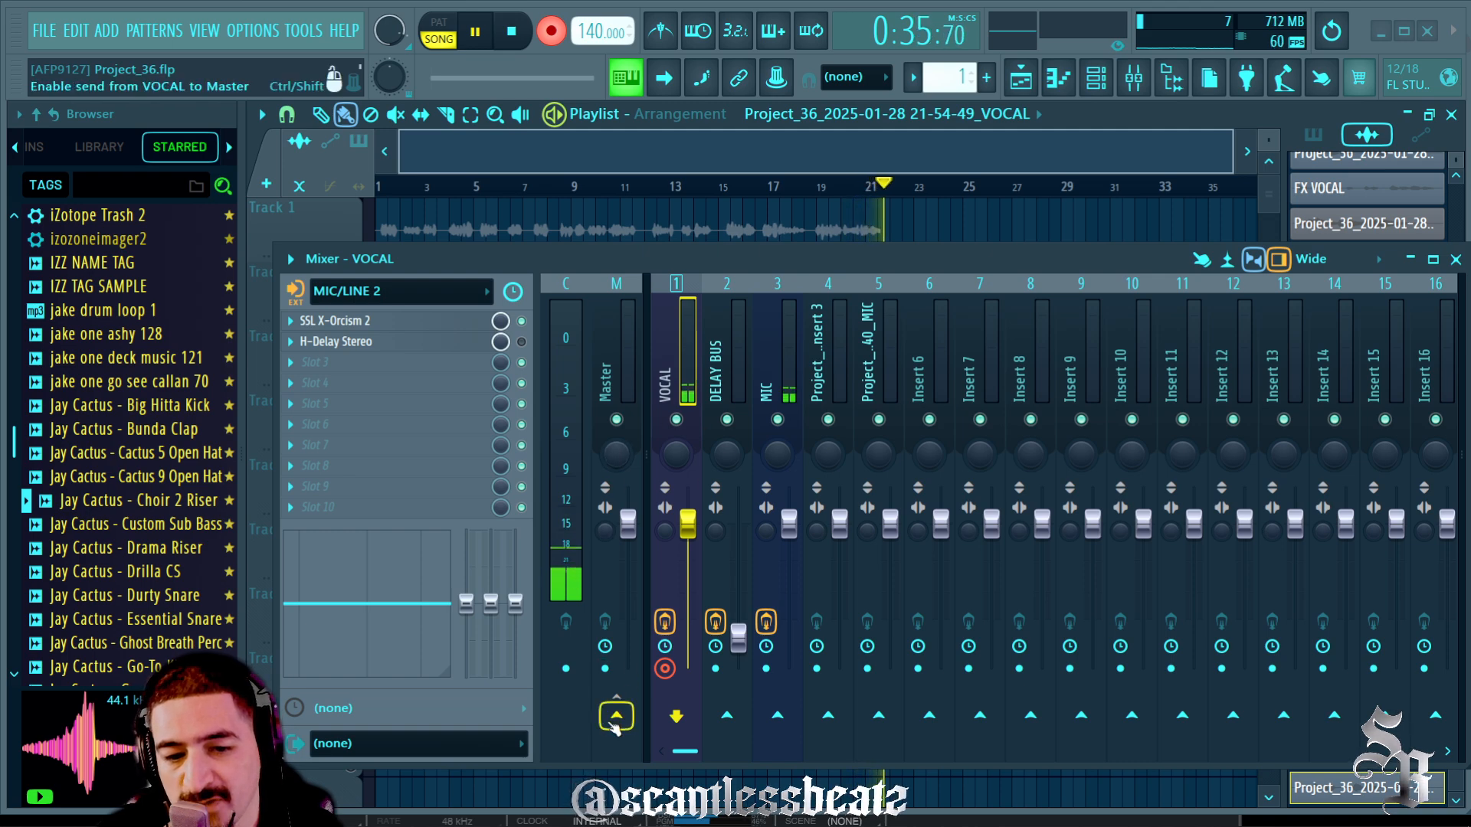
click(616, 718)
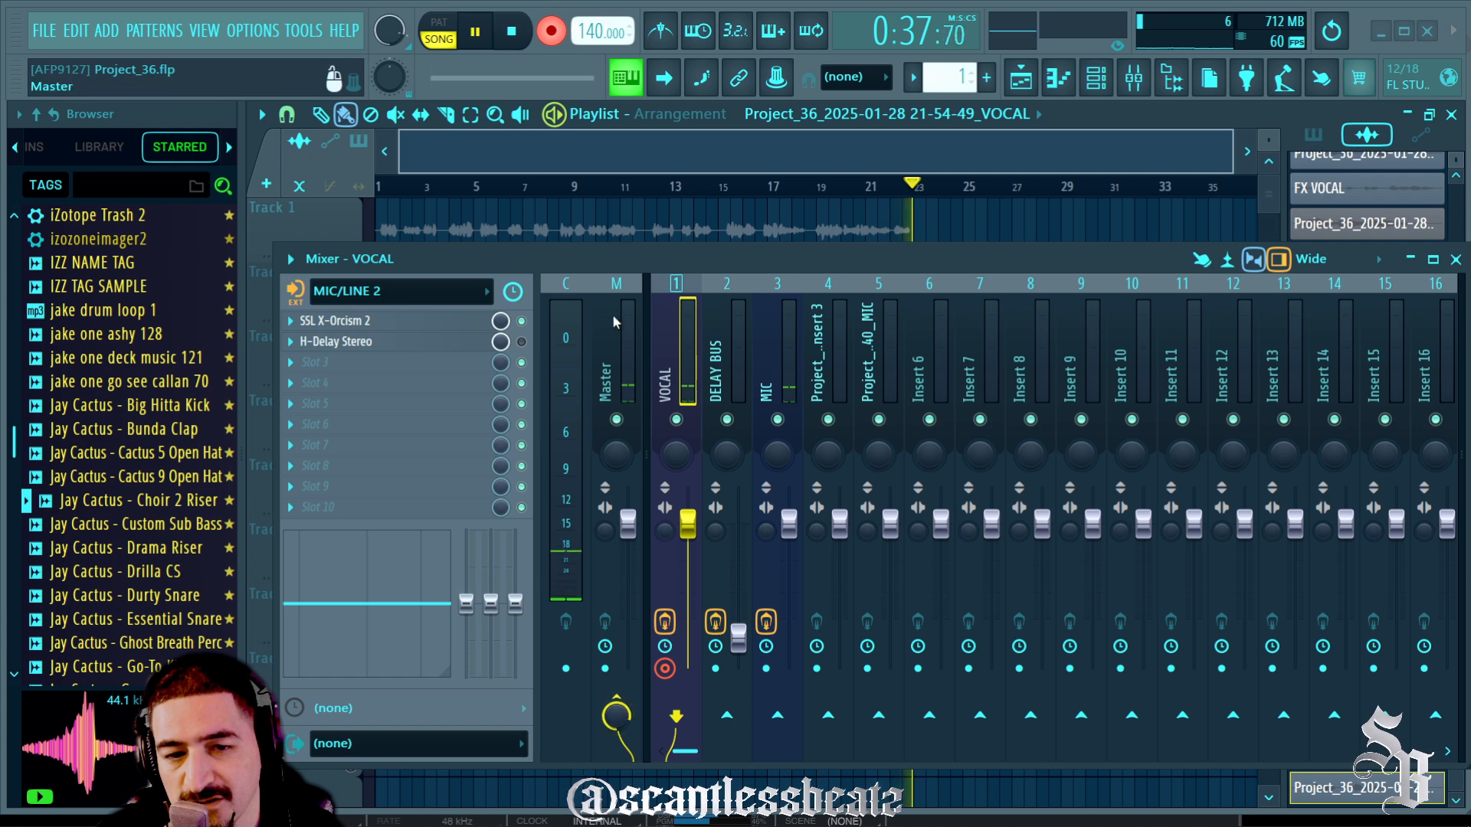
Stop the vocal recording and turn off the transport's record mode
key(space)
drag(604, 256, 619, 343)
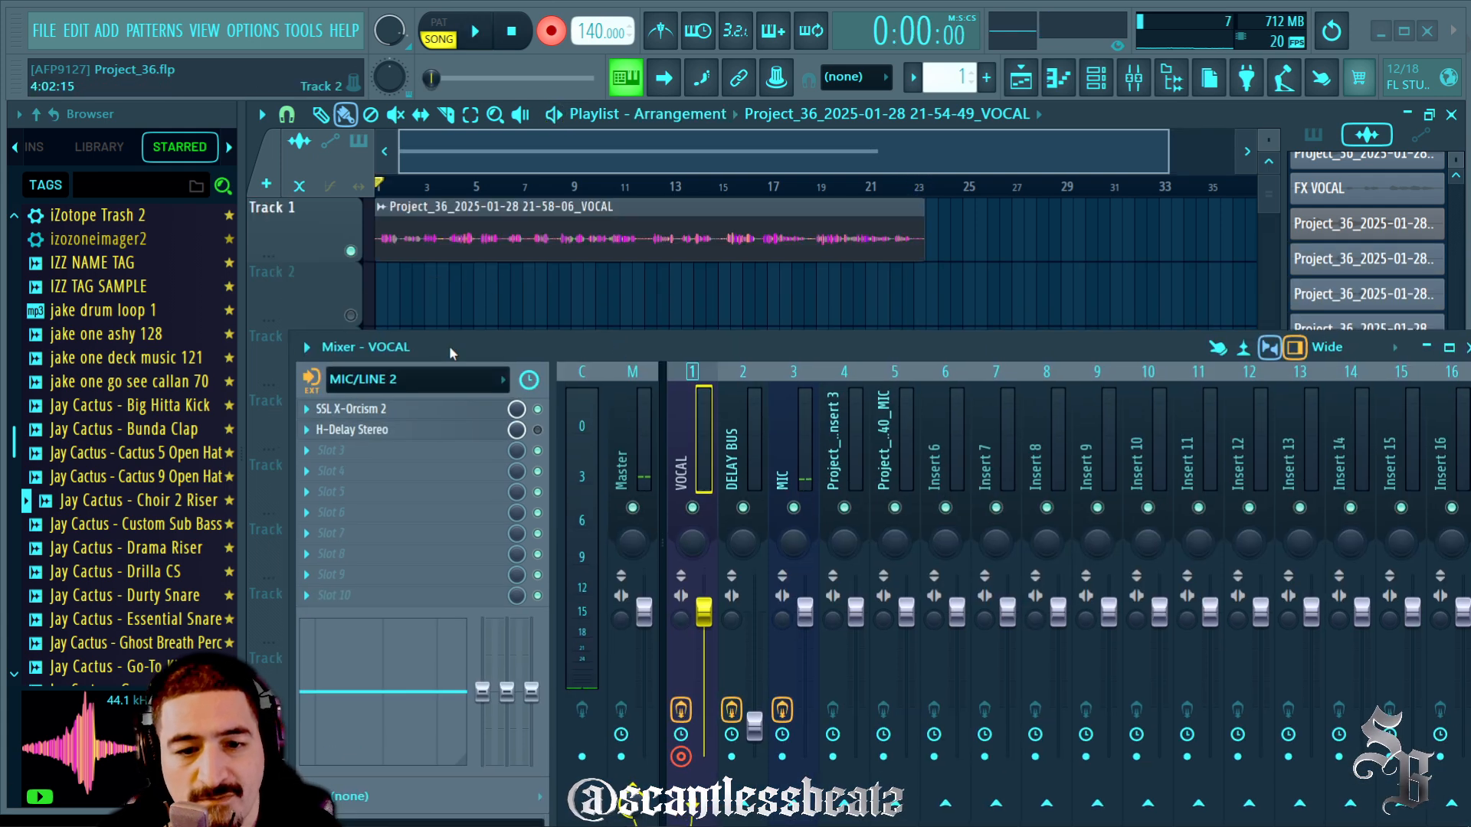
click(551, 31)
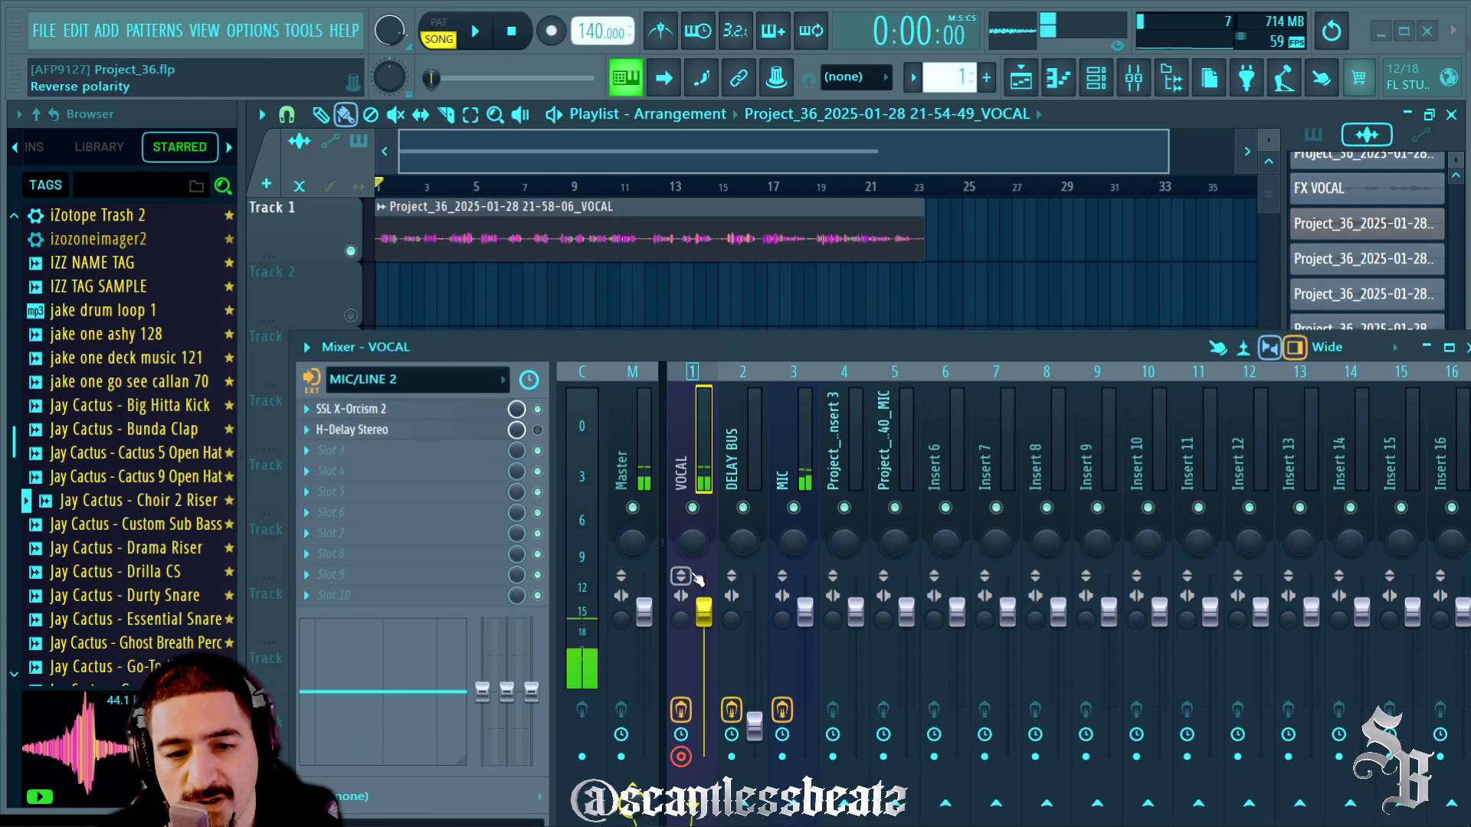
Change the audio device to the DirectSound device (Universal Audio Twin USB) in the audio settings and close them
click(265, 31)
click(253, 79)
click(245, 249)
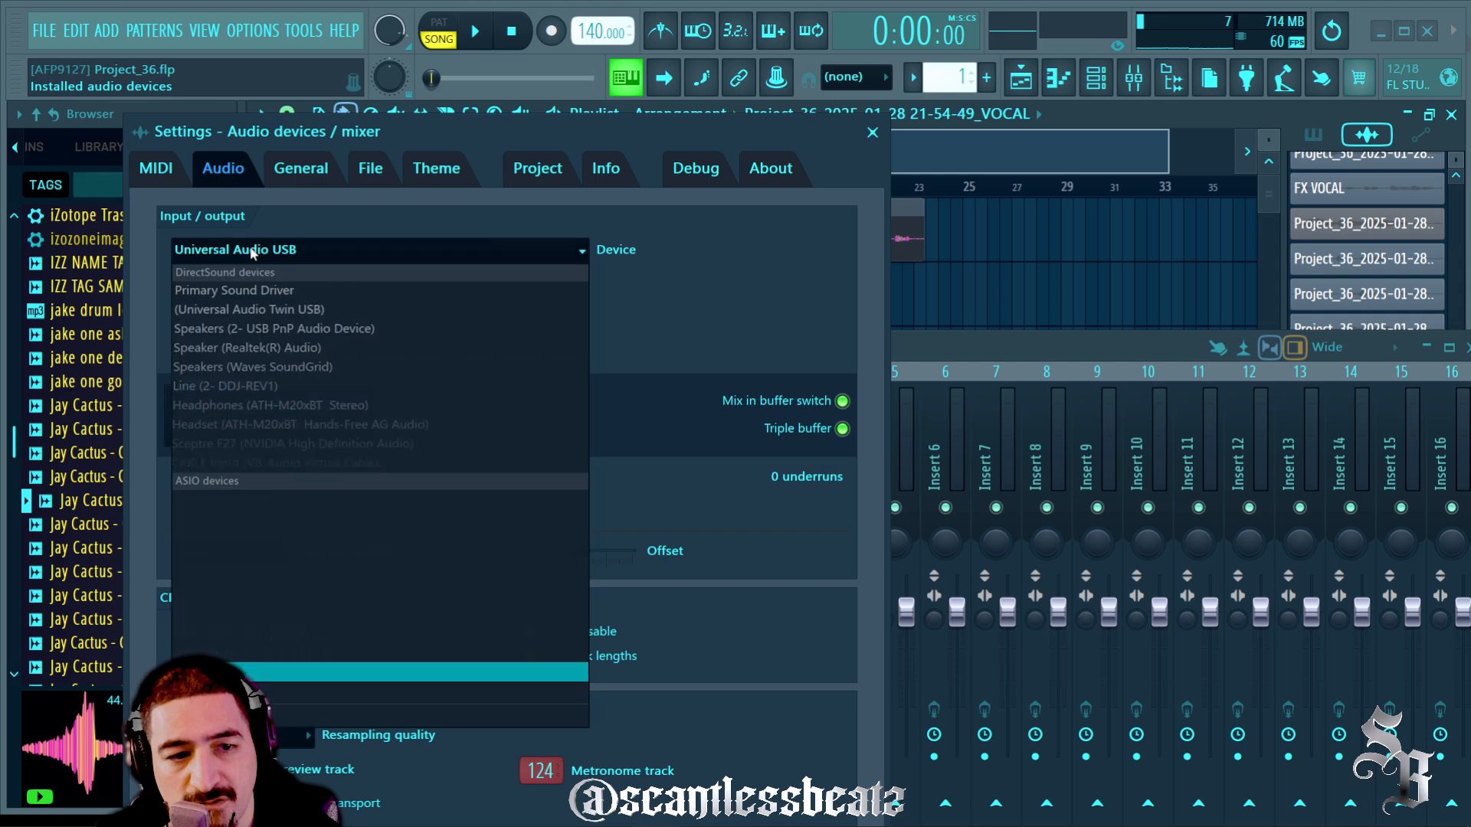
click(274, 315)
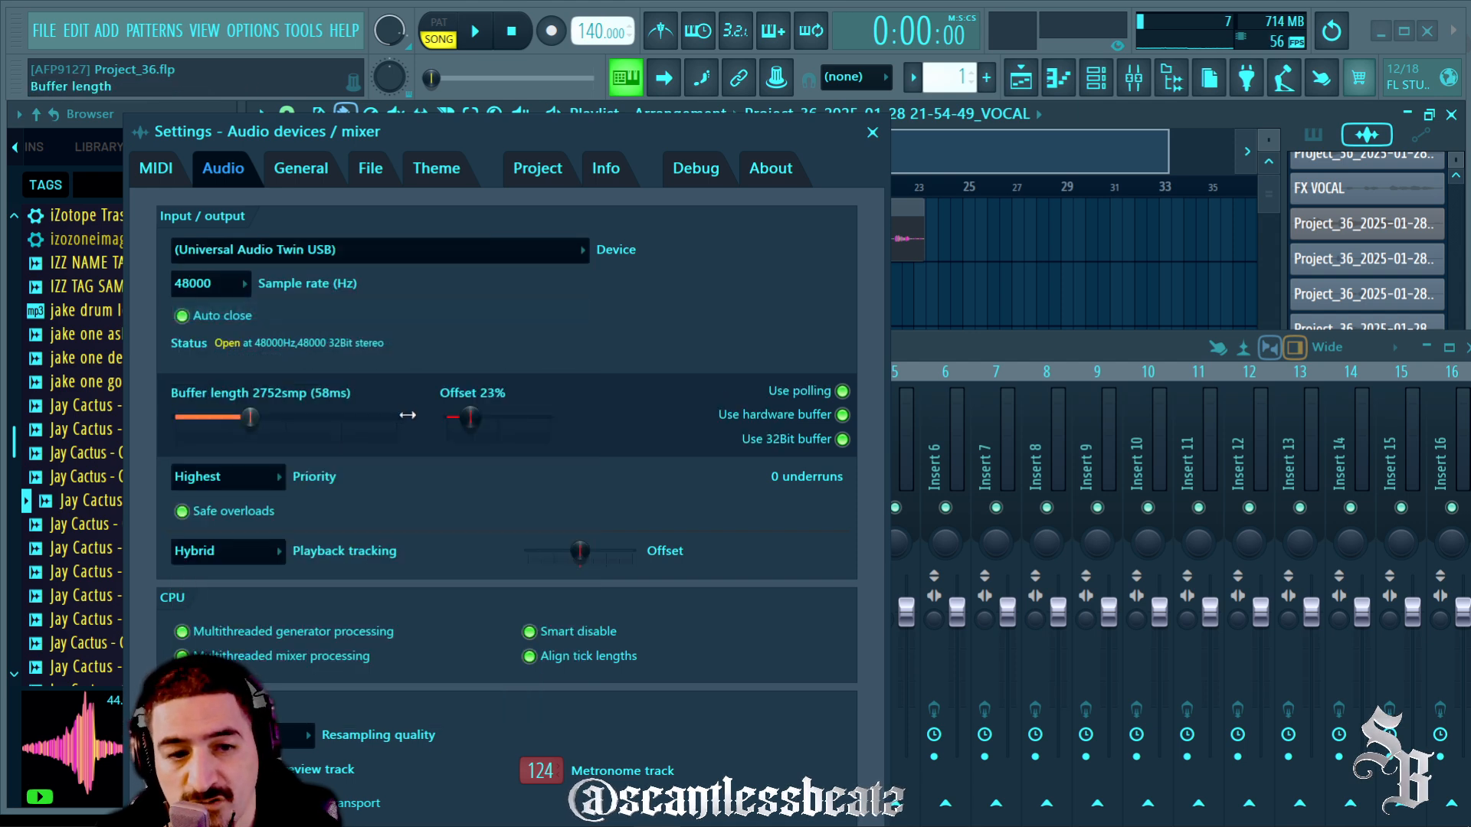
click(873, 135)
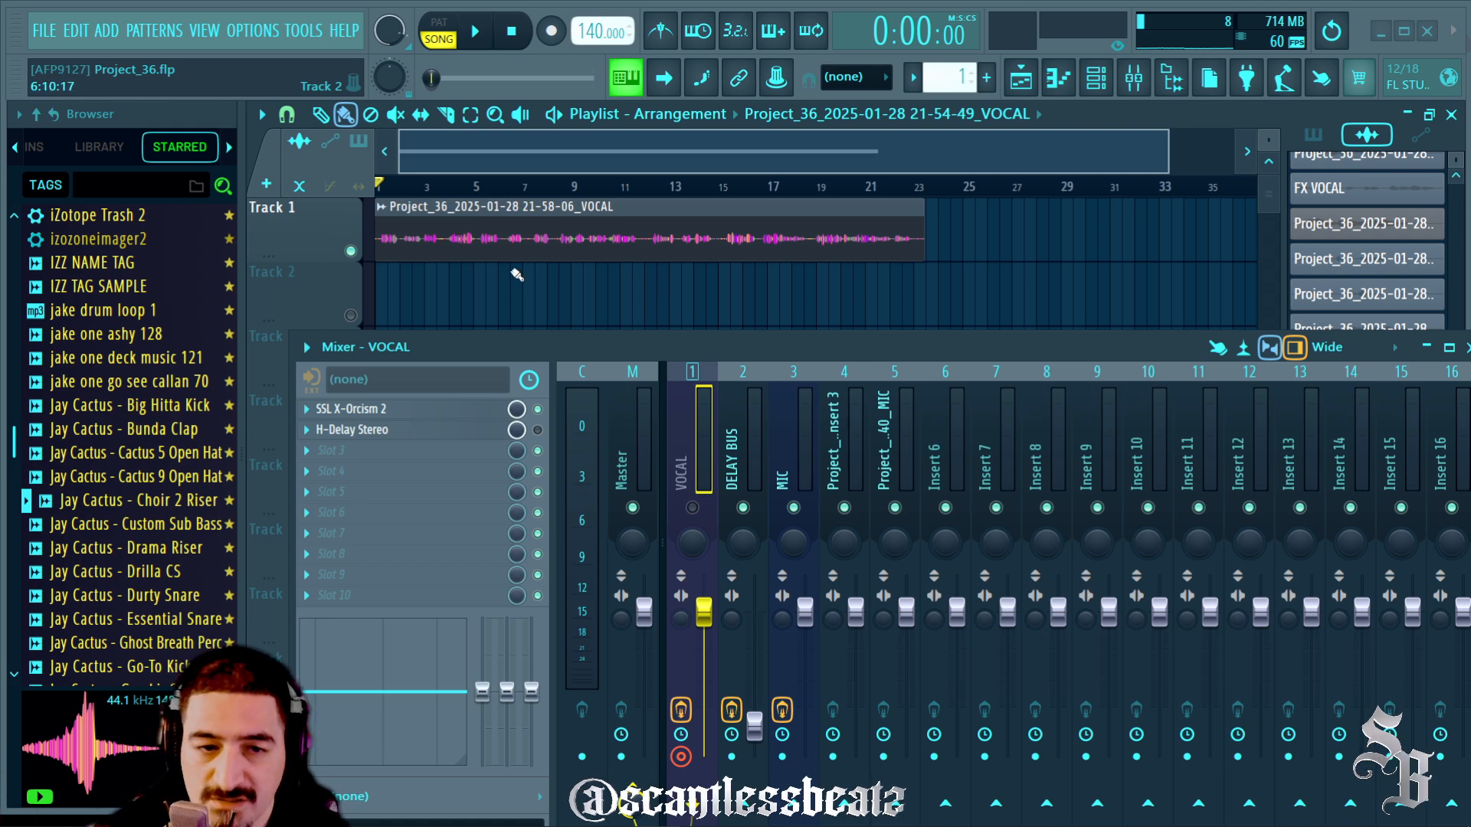
Open the recorded vocal clip's channel settings and route the clip to its own mixer track, 7
double_click(402, 239)
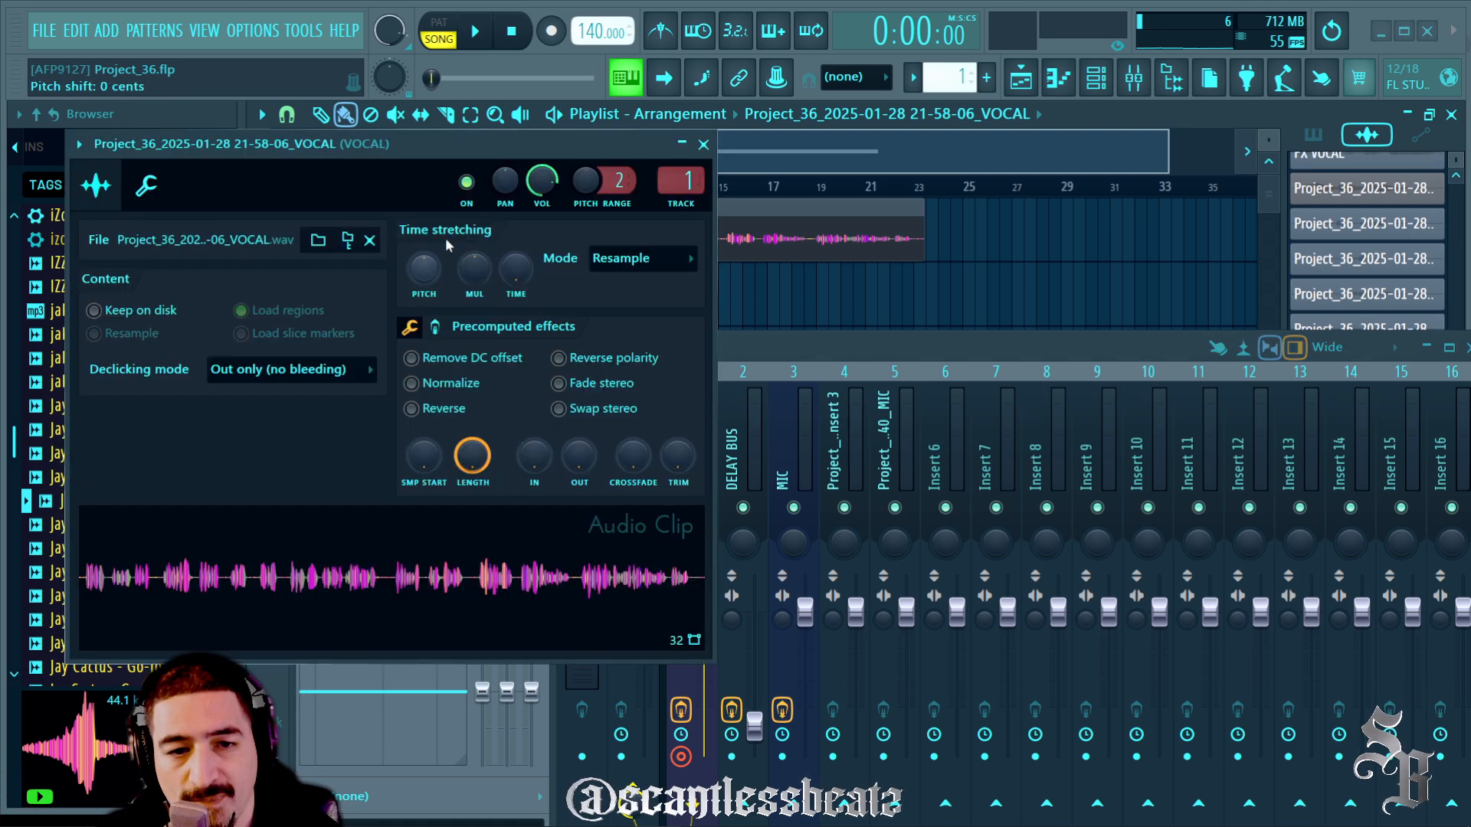
drag(760, 352, 797, 325)
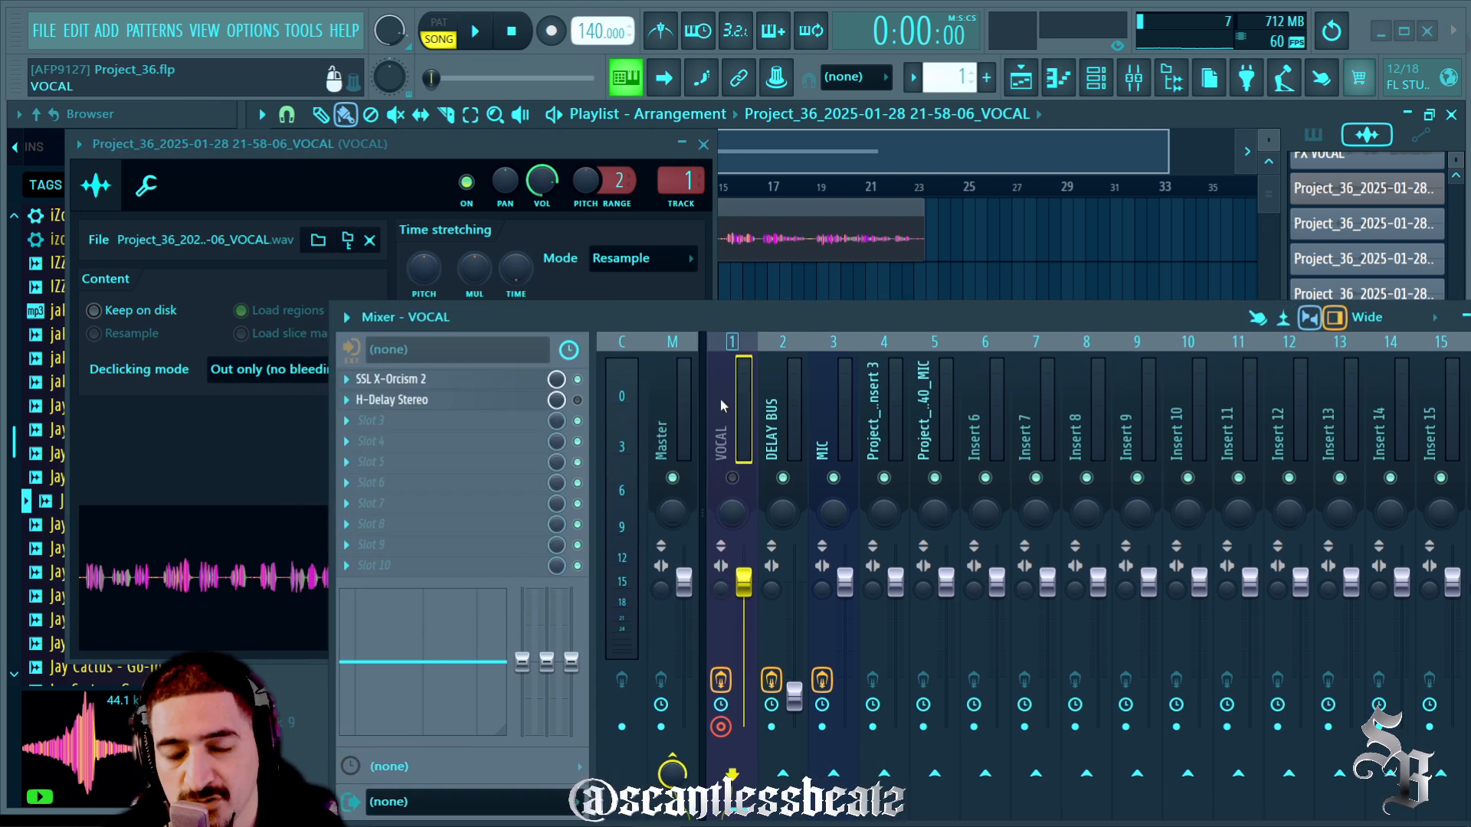
drag(526, 143, 548, 146)
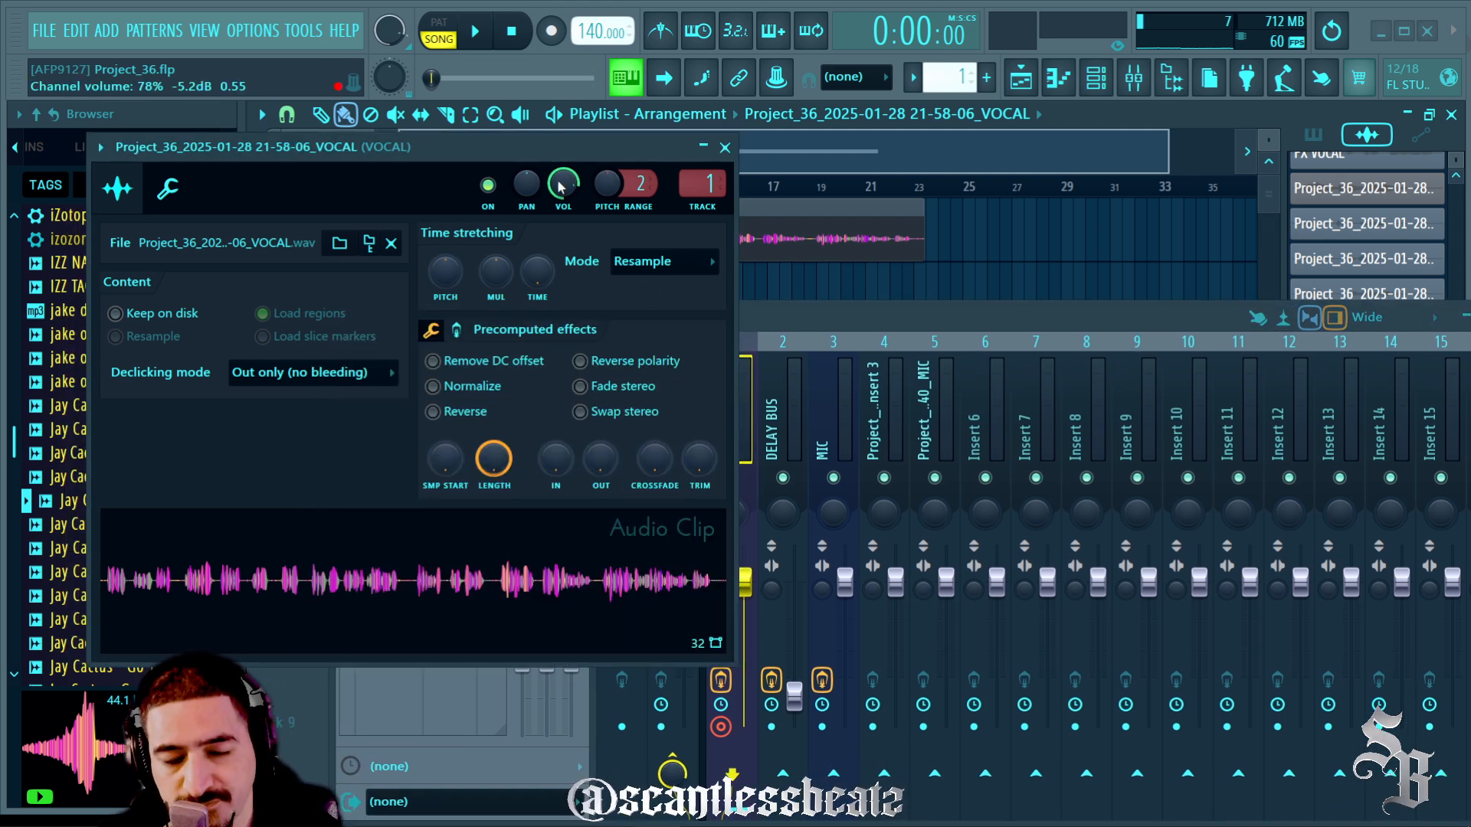
click(702, 208)
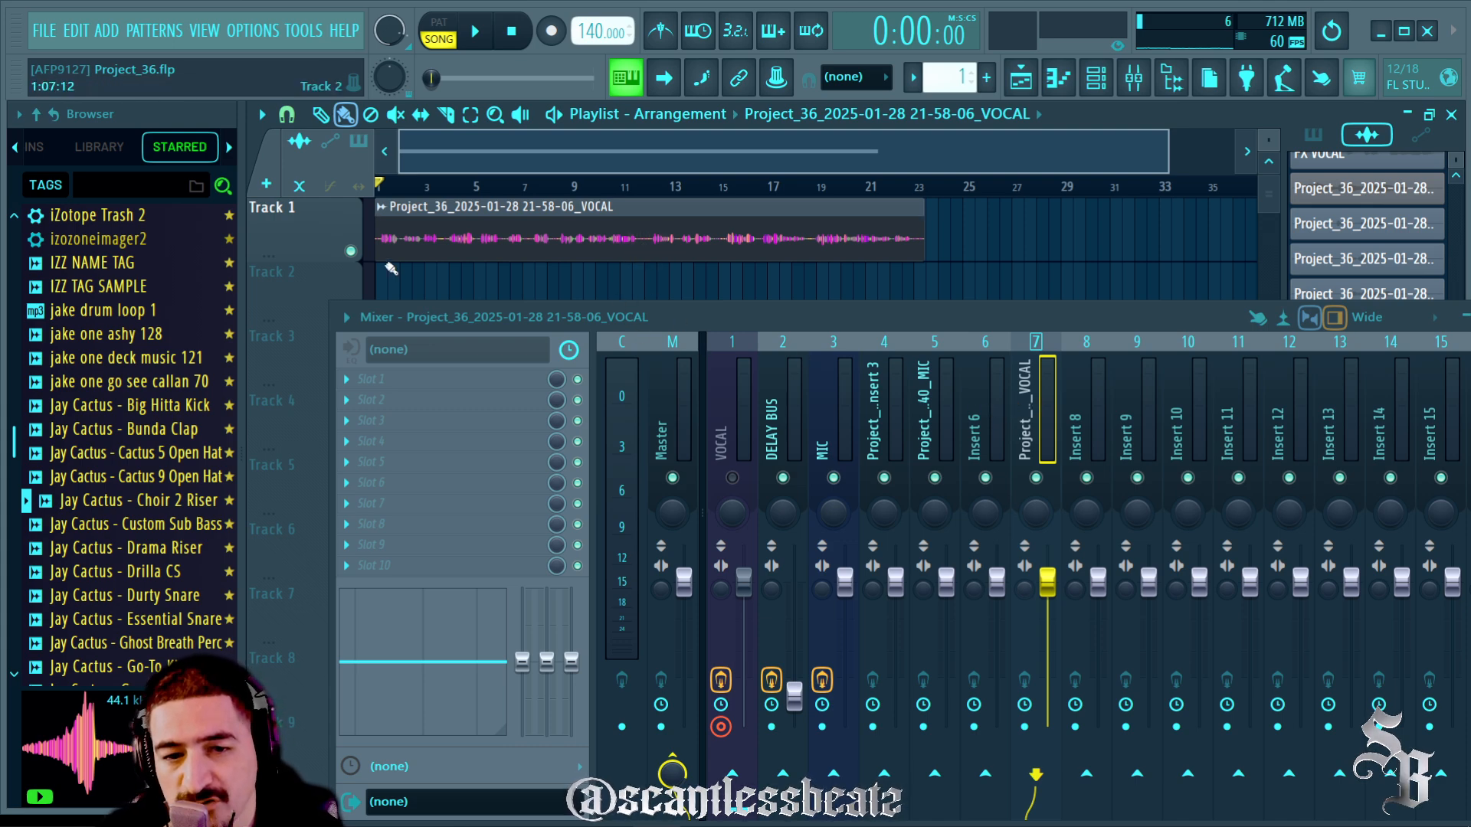
Play back the recorded vocal clip through mixer track 7, view that track's recording source options, and stop playback
drag(427, 315, 397, 354)
scroll(374, 175, up, 2)
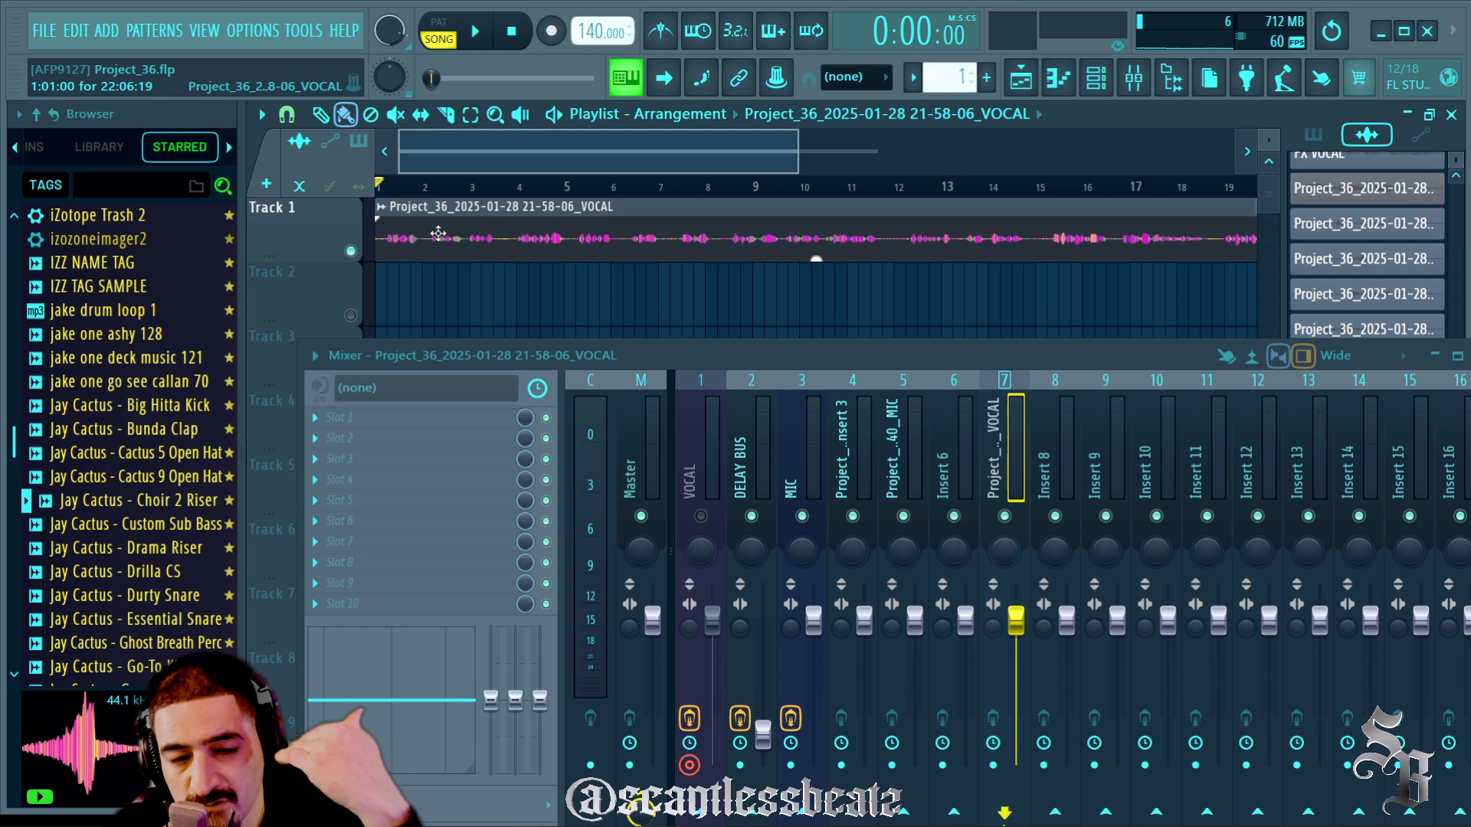
key(space)
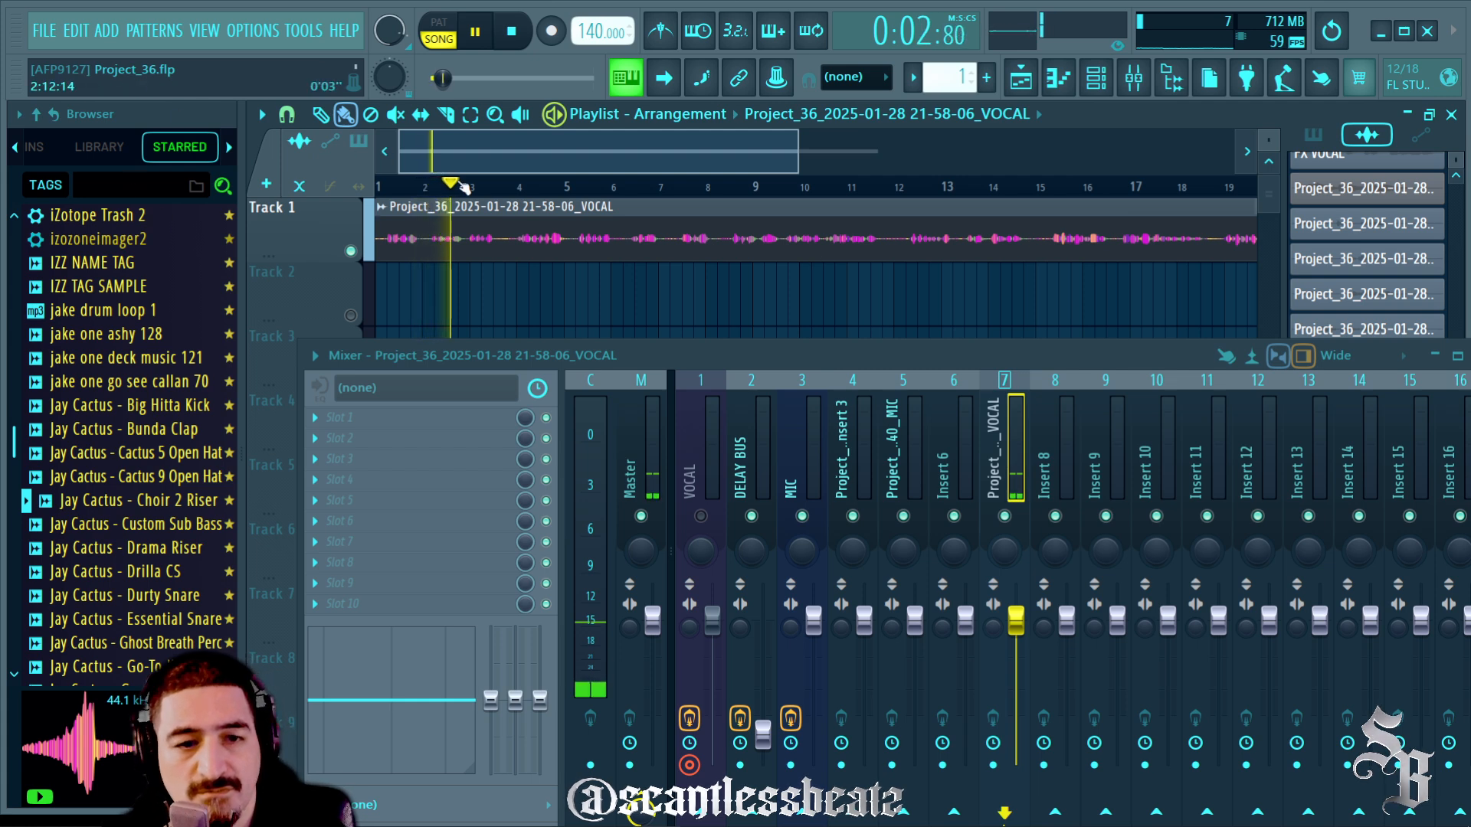
scroll(463, 191, down, 2)
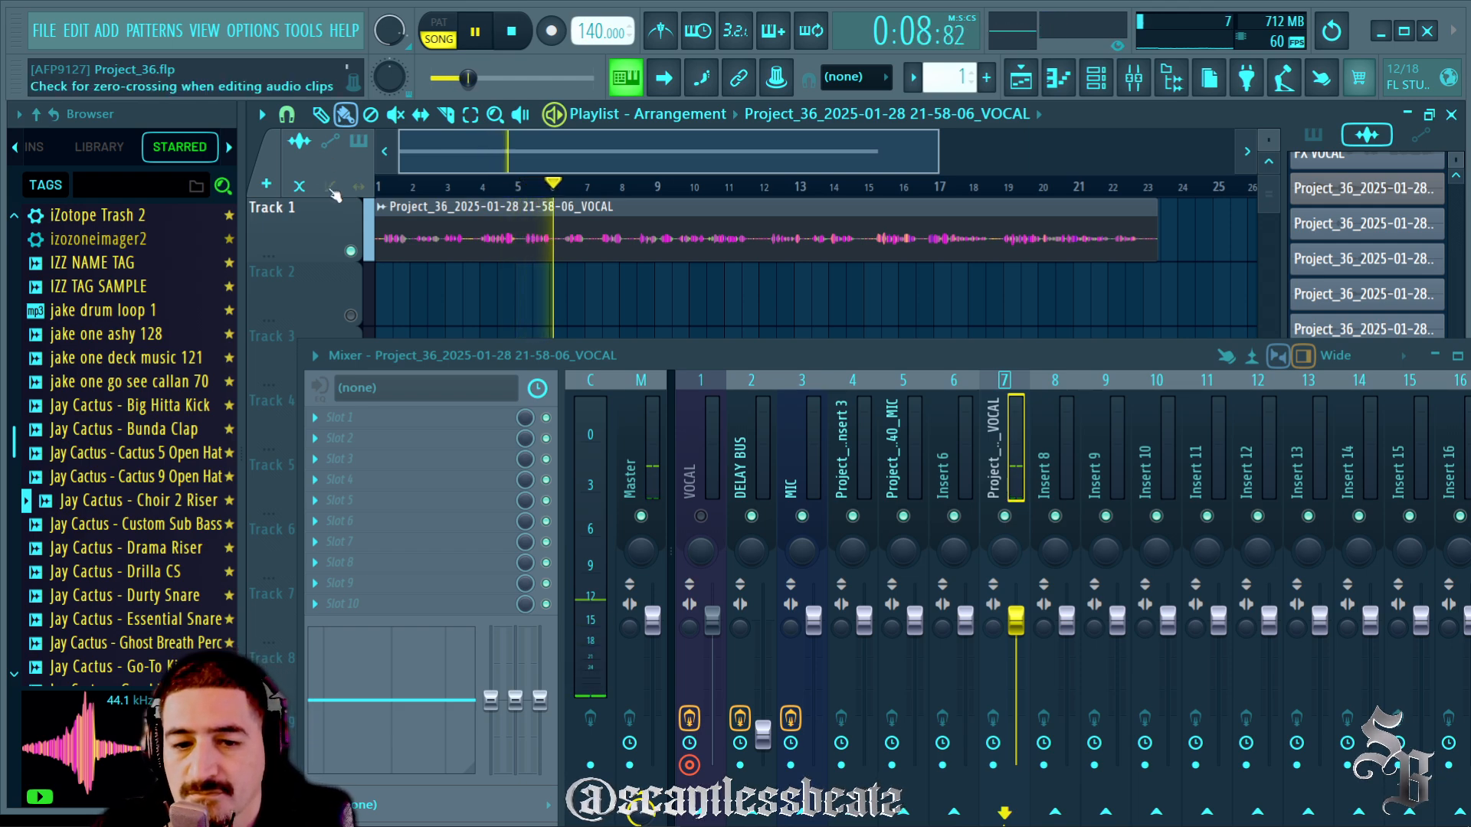
drag(486, 341, 475, 285)
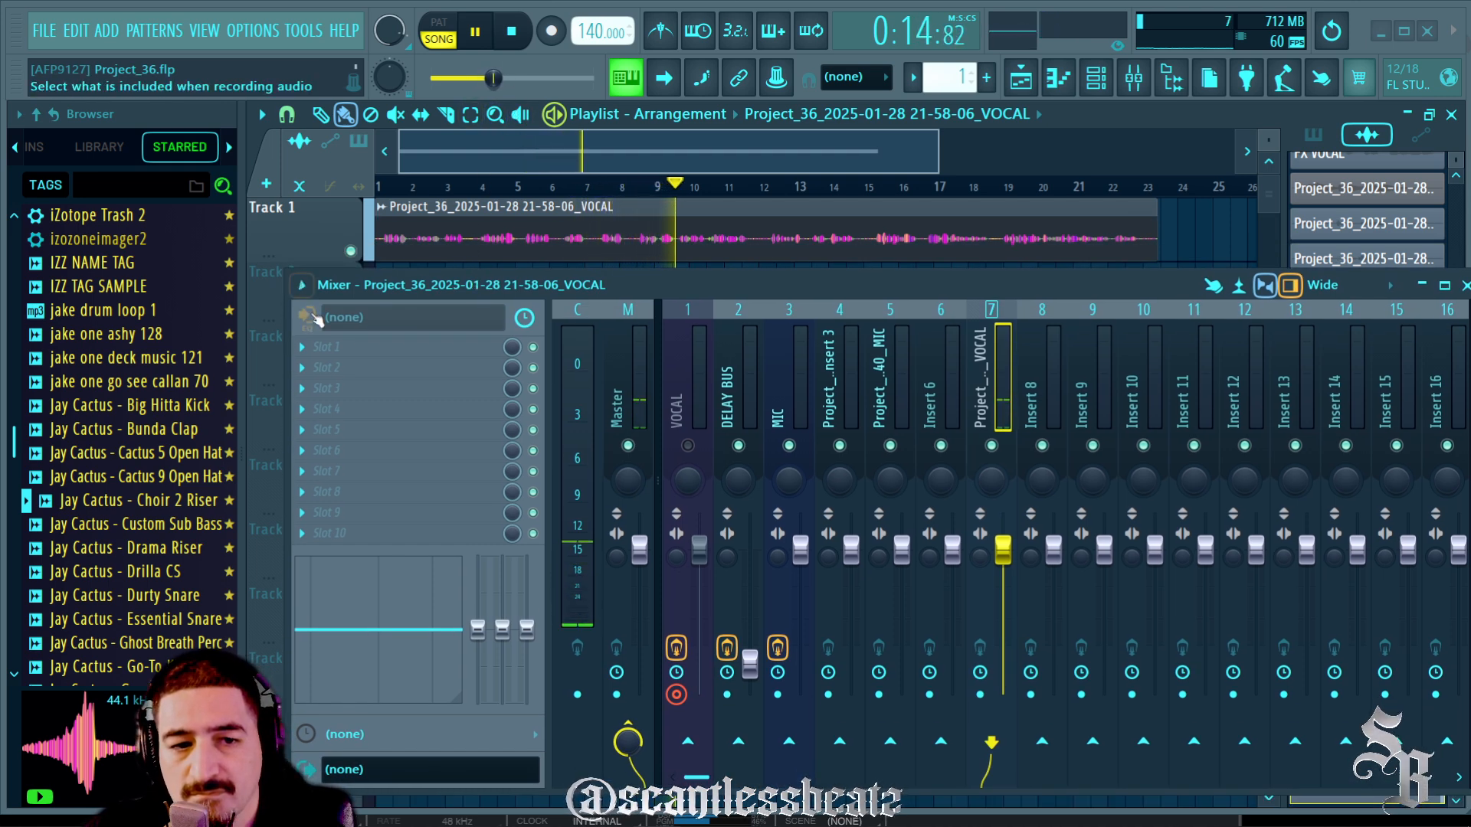
click(309, 317)
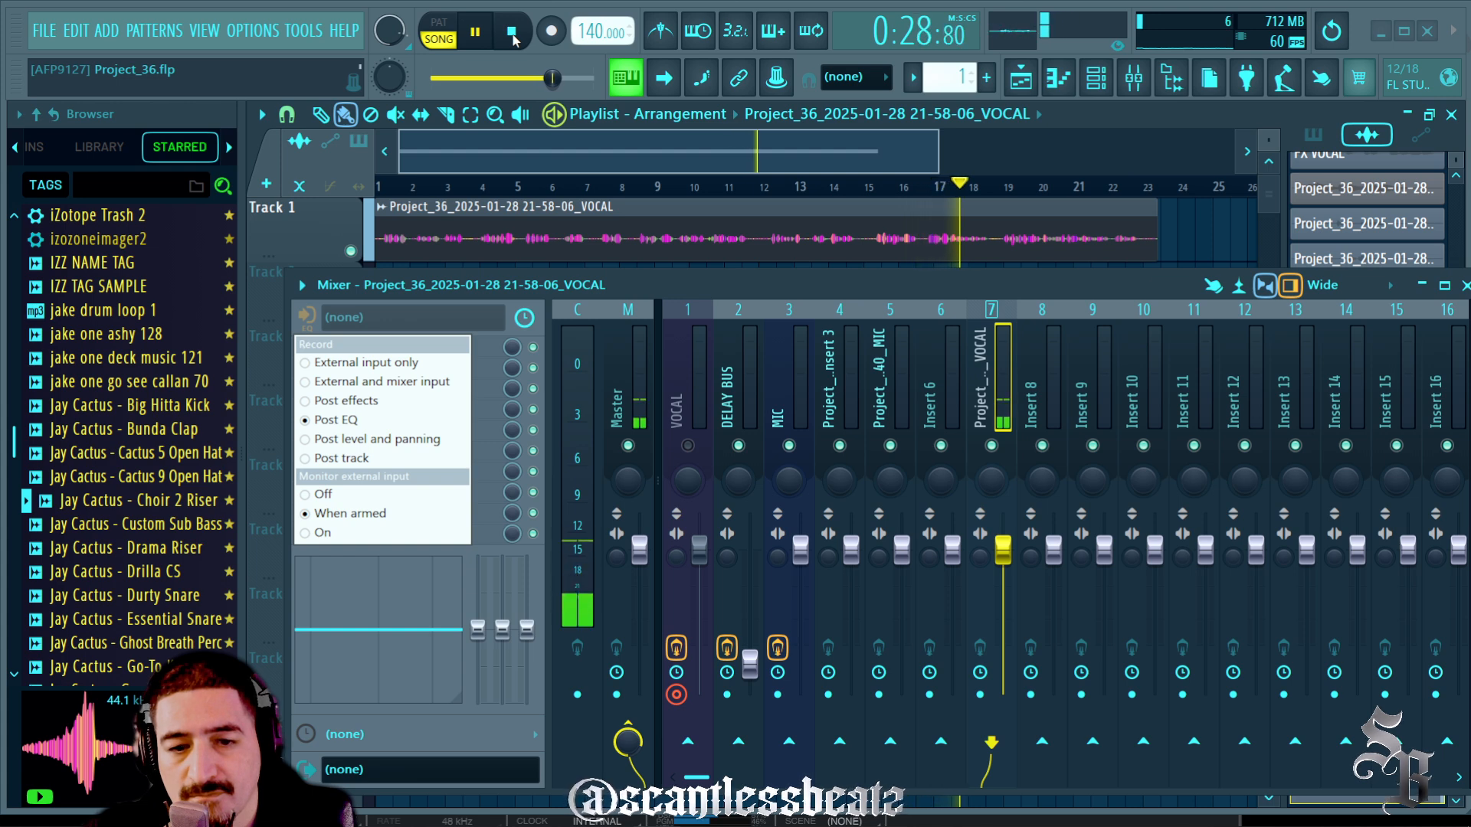
key(space)
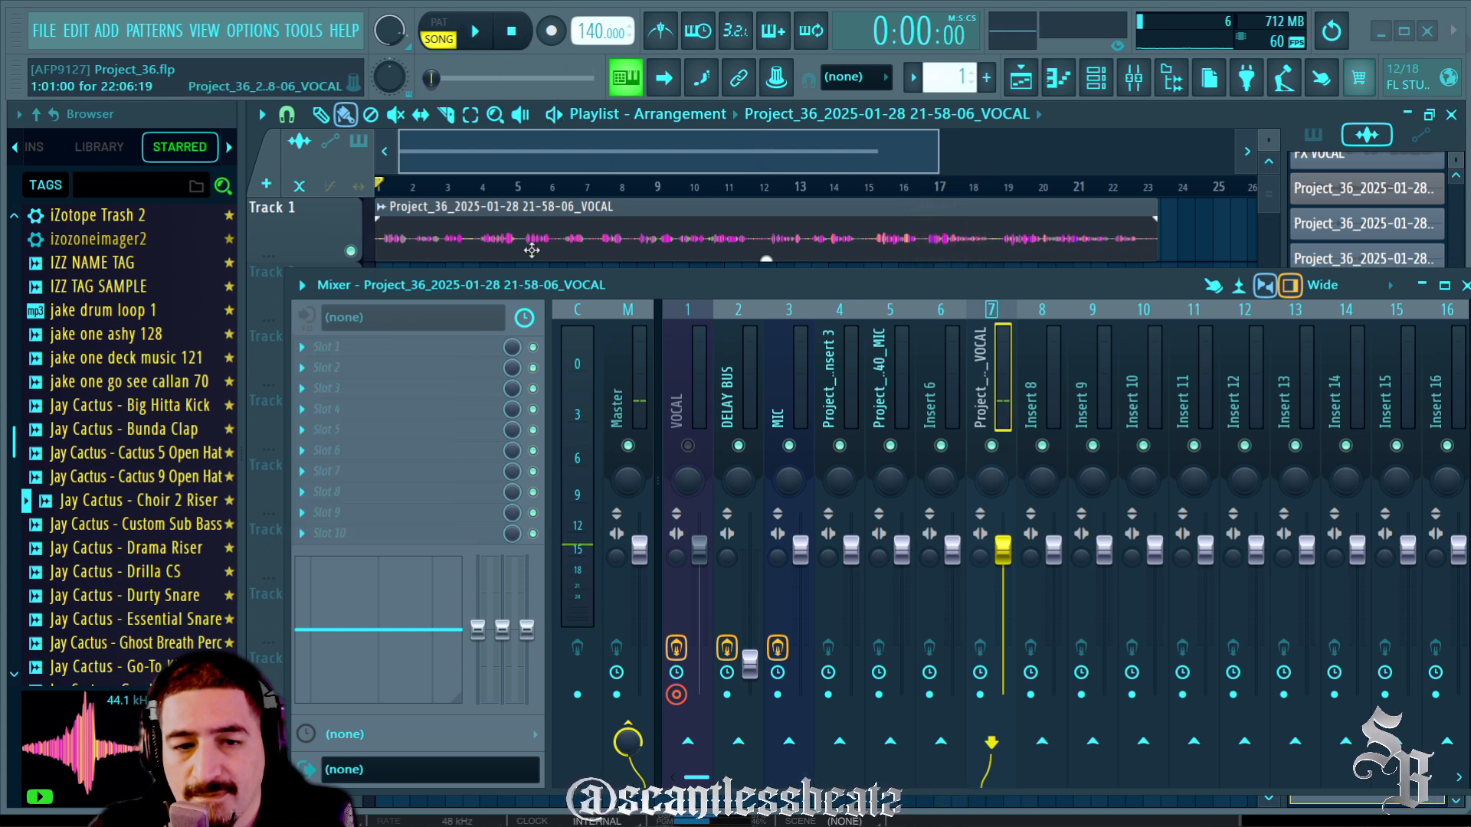
Toggle the VOCAL mixer track's send to the Master, leaving the send disabled
drag(583, 262, 603, 175)
click(695, 304)
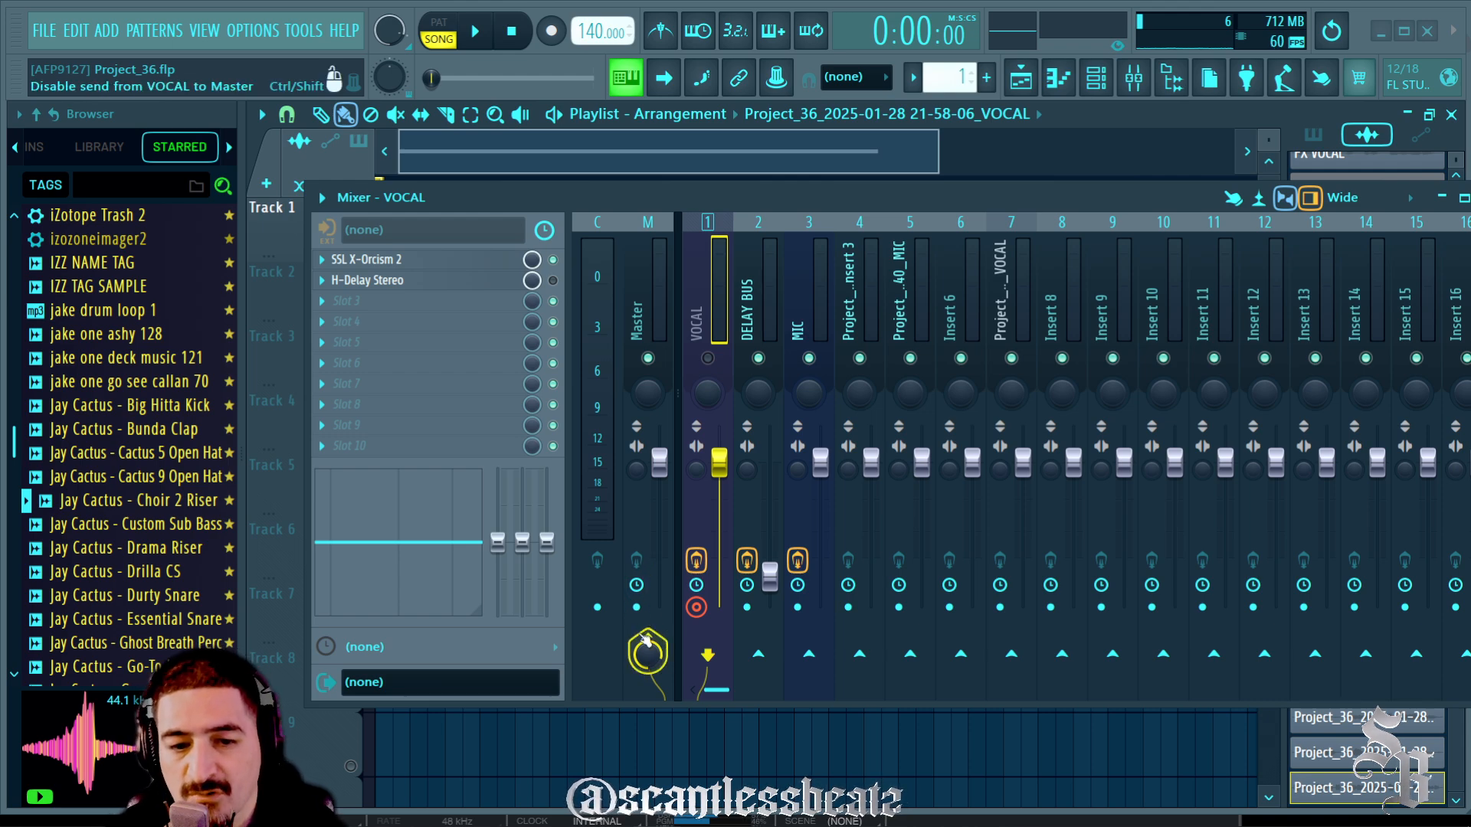
click(646, 650)
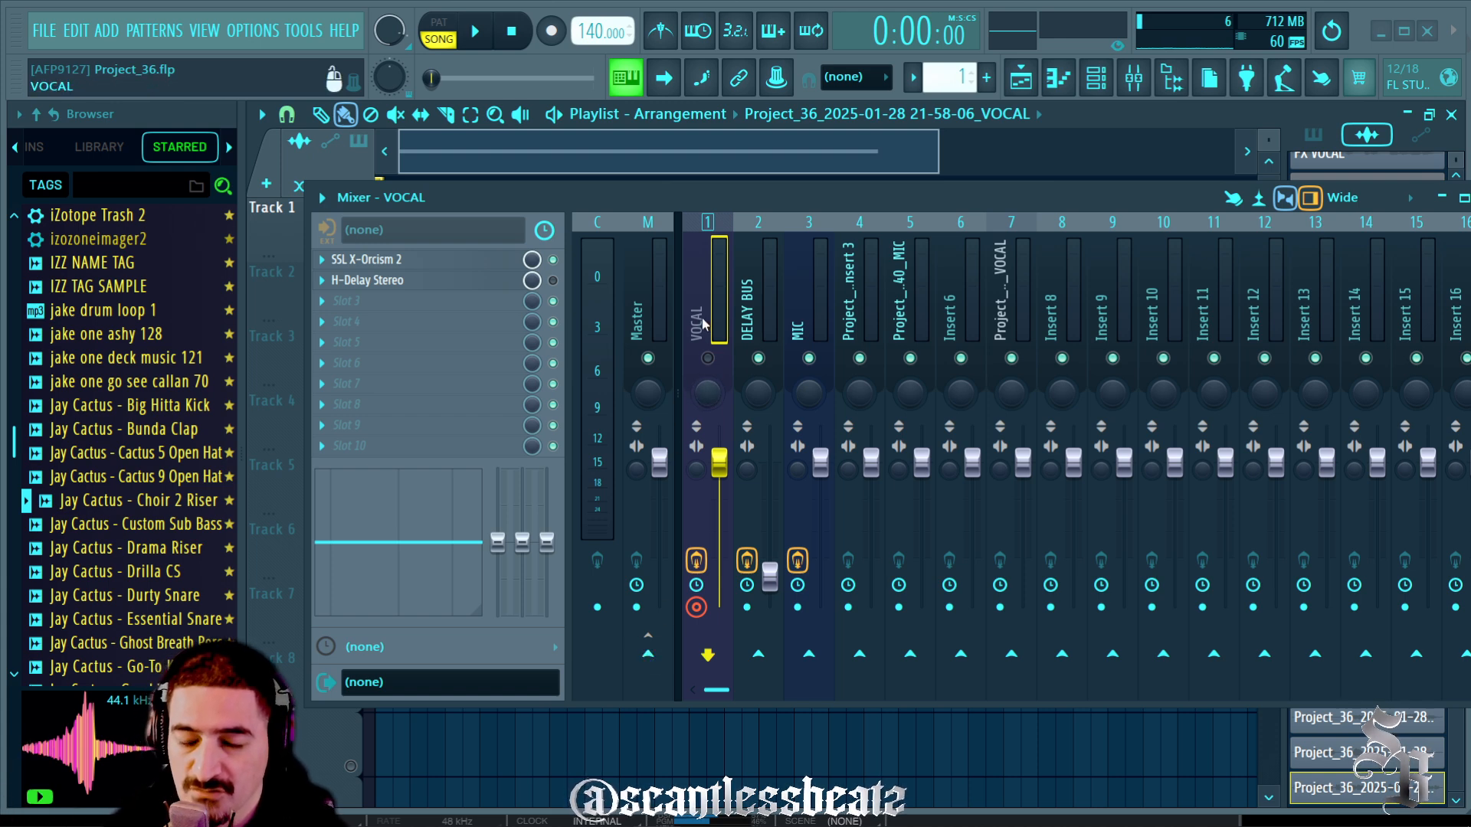
click(649, 652)
click(648, 655)
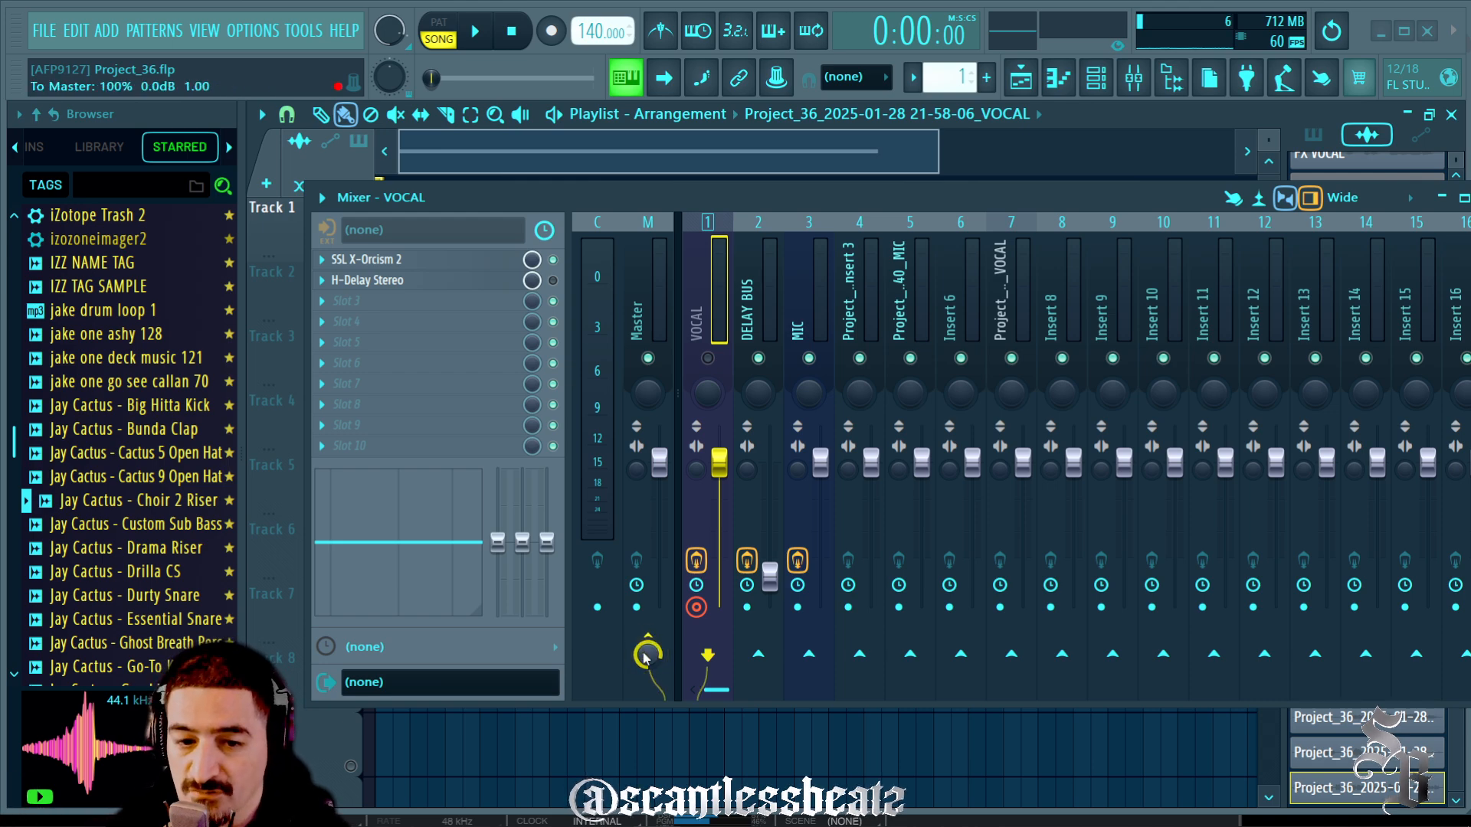
click(648, 651)
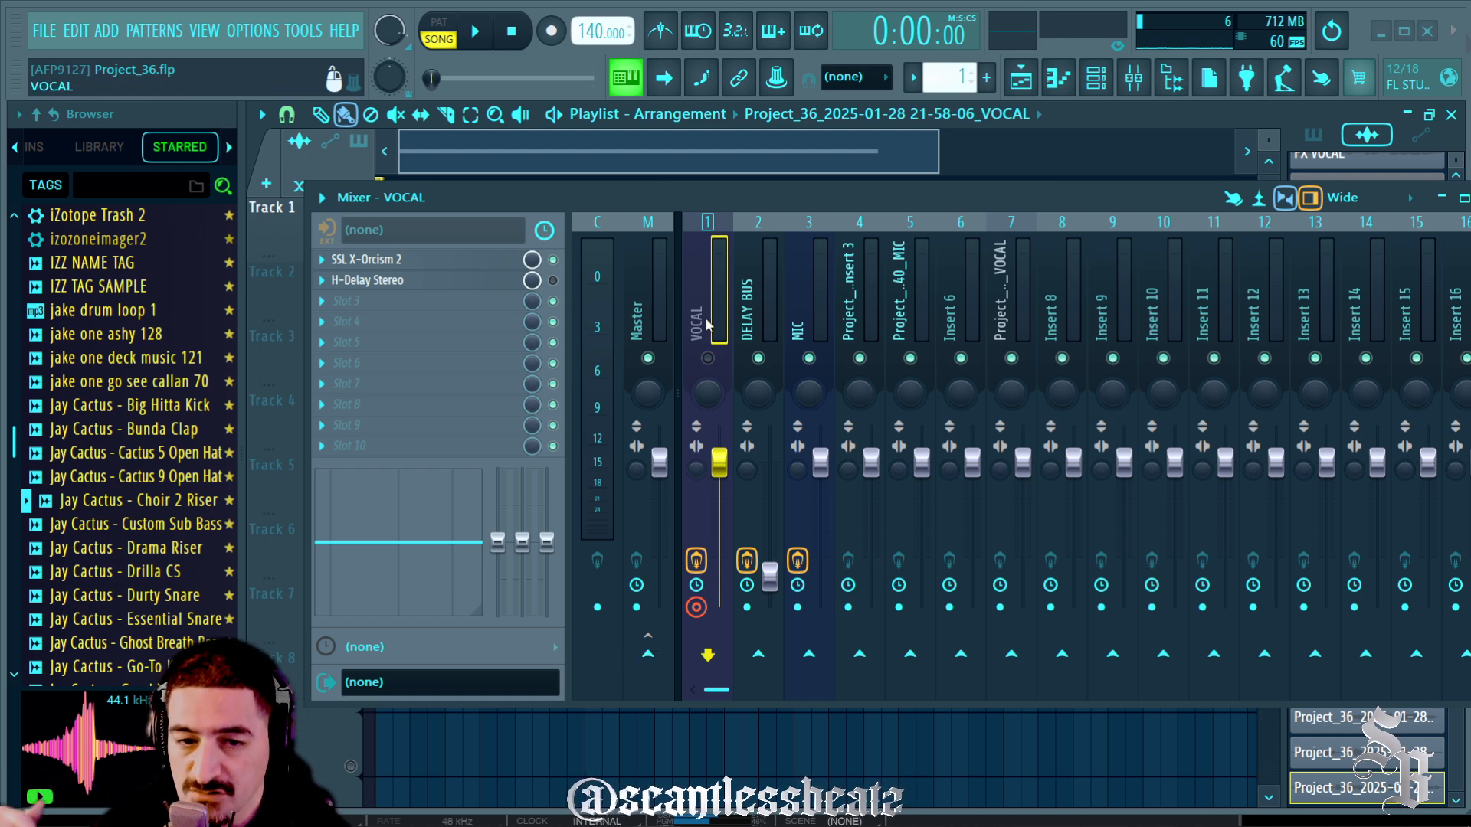
Reselect External input only as the VOCAL track's recording source and switch the source to Post EQ
click(326, 229)
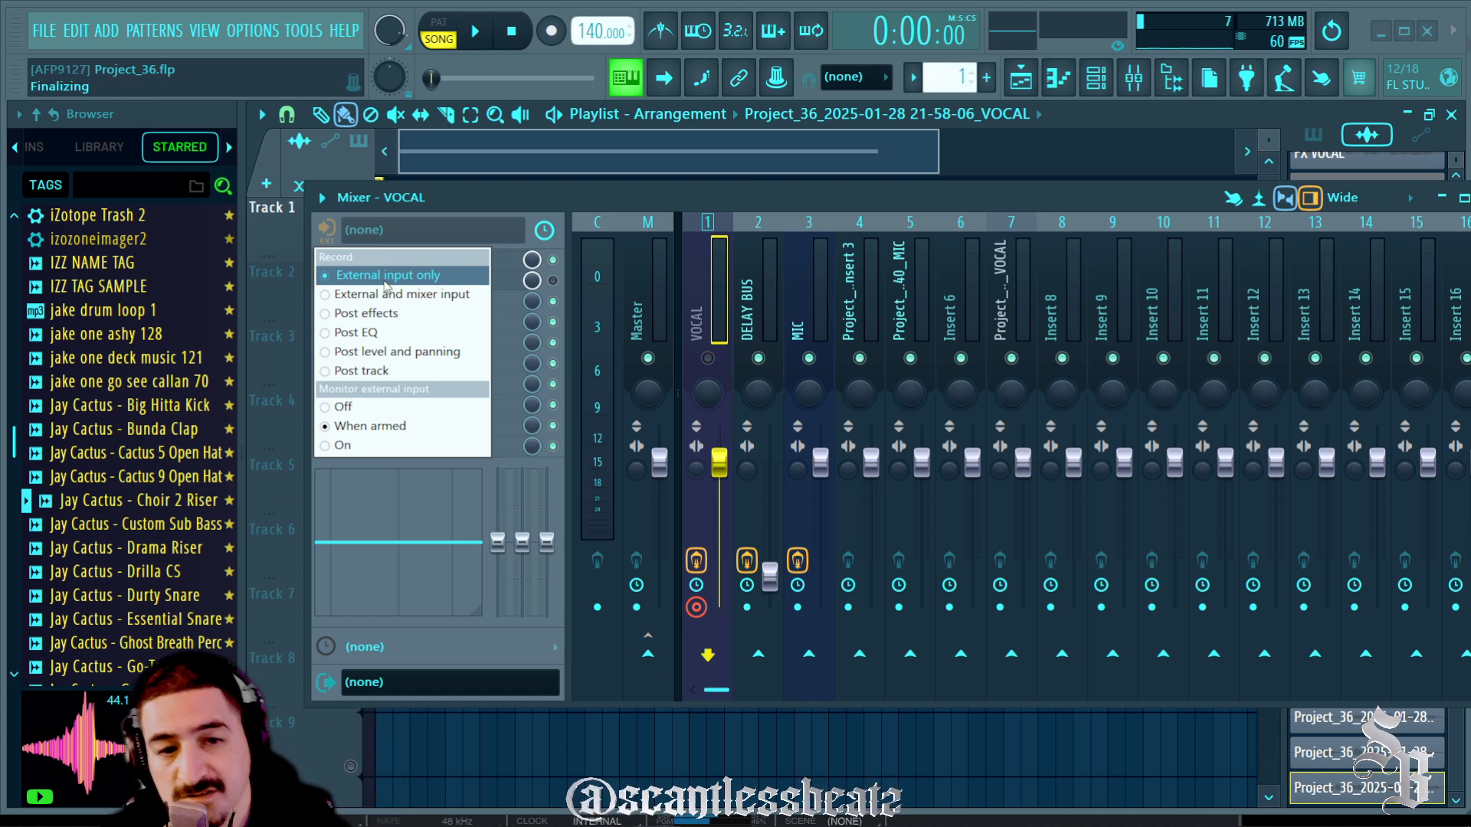
click(387, 275)
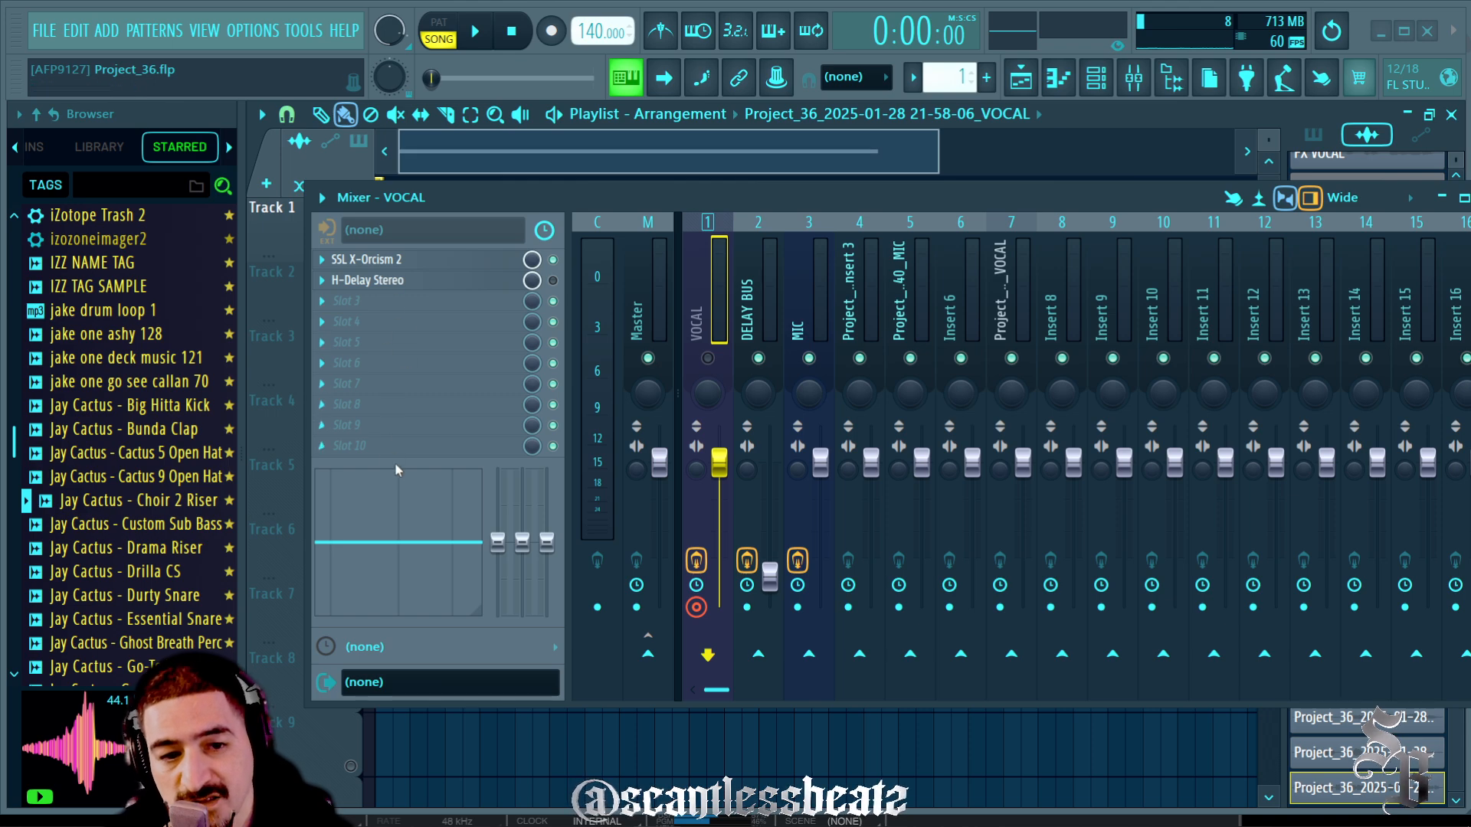
click(327, 229)
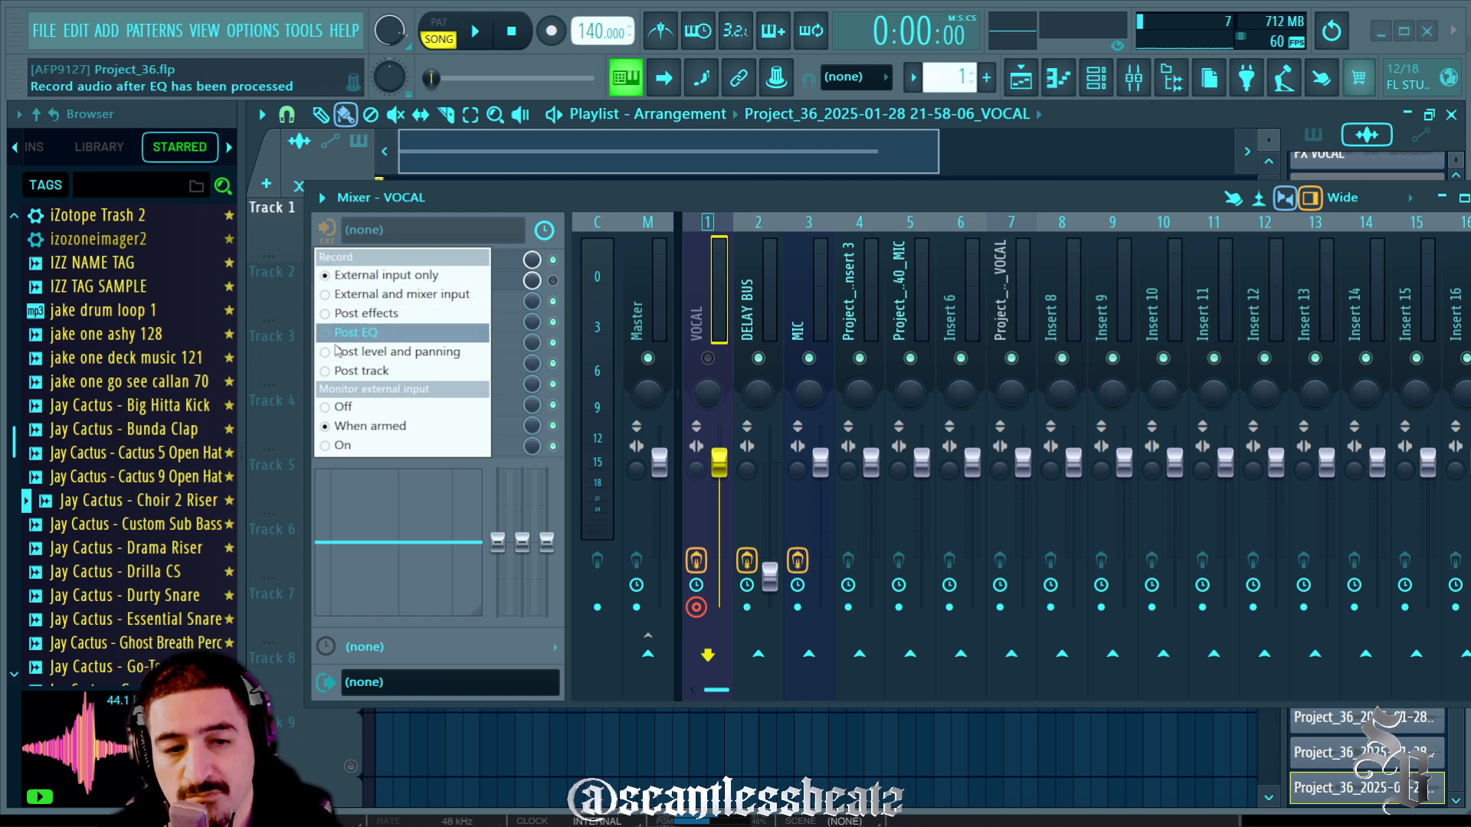
click(331, 334)
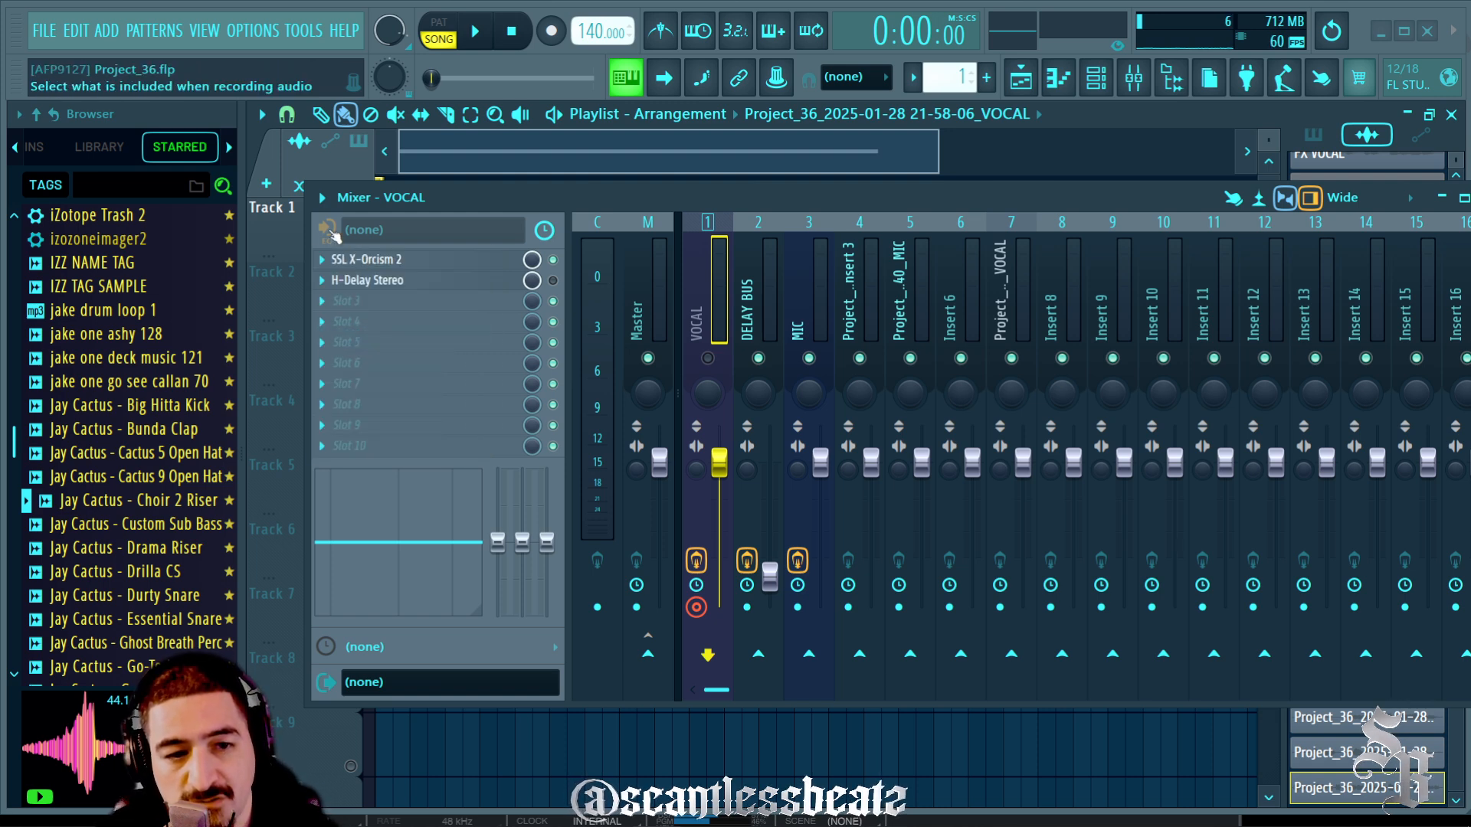
Review the VOCAL track's recording source and external input monitoring options, and look at the DELAY BUS track
click(326, 229)
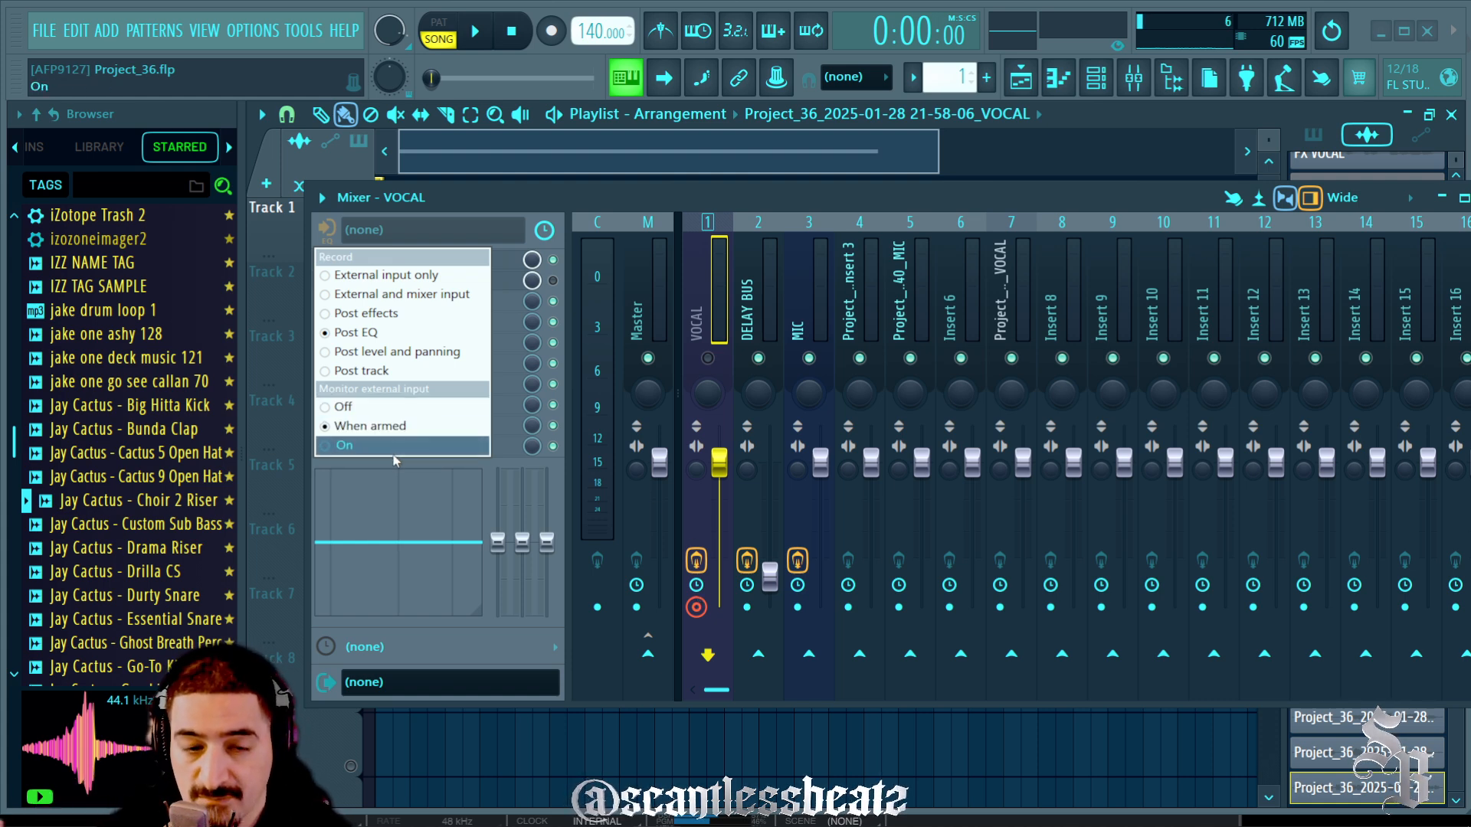
click(708, 321)
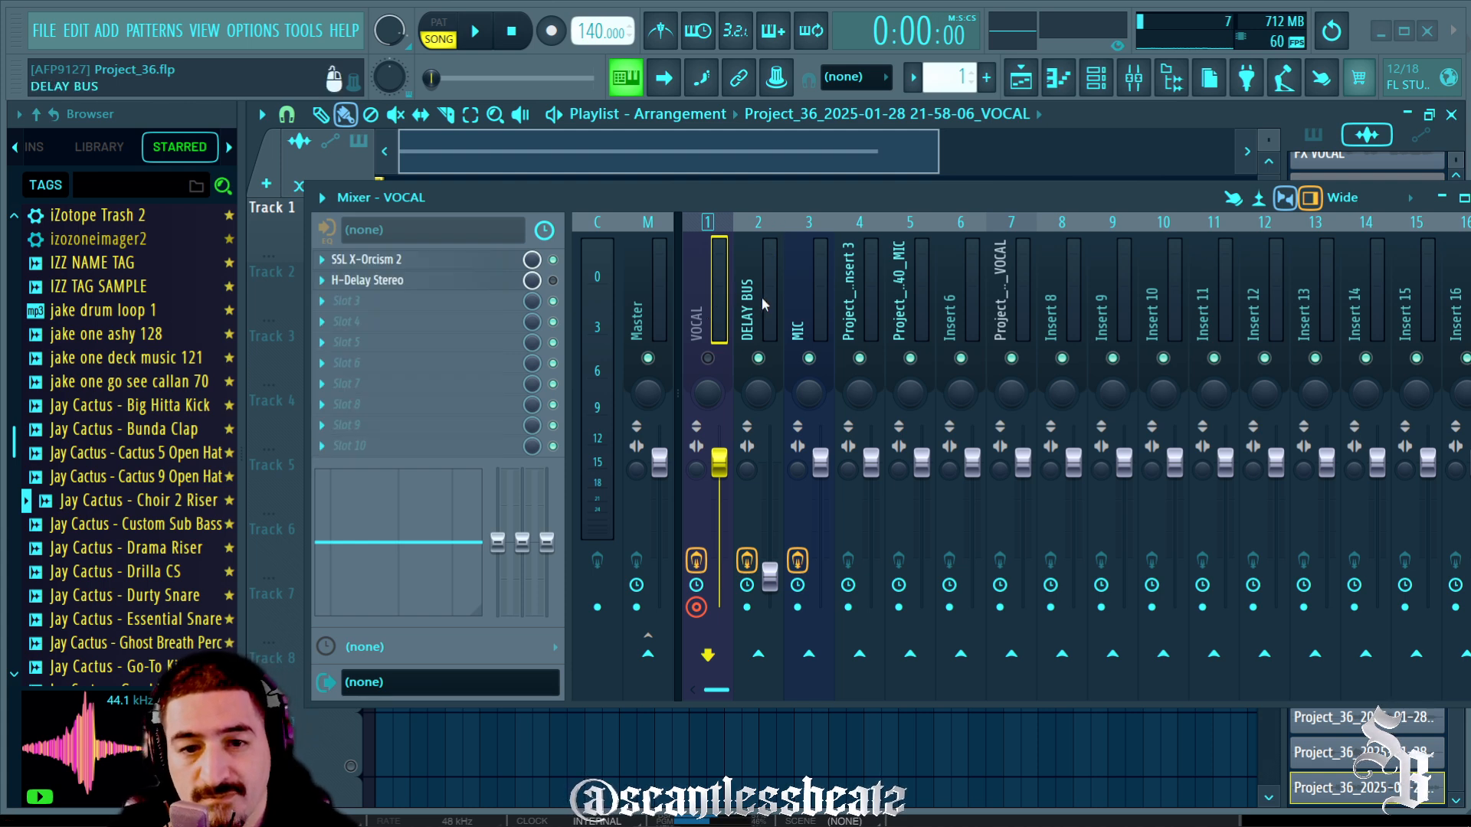
click(329, 229)
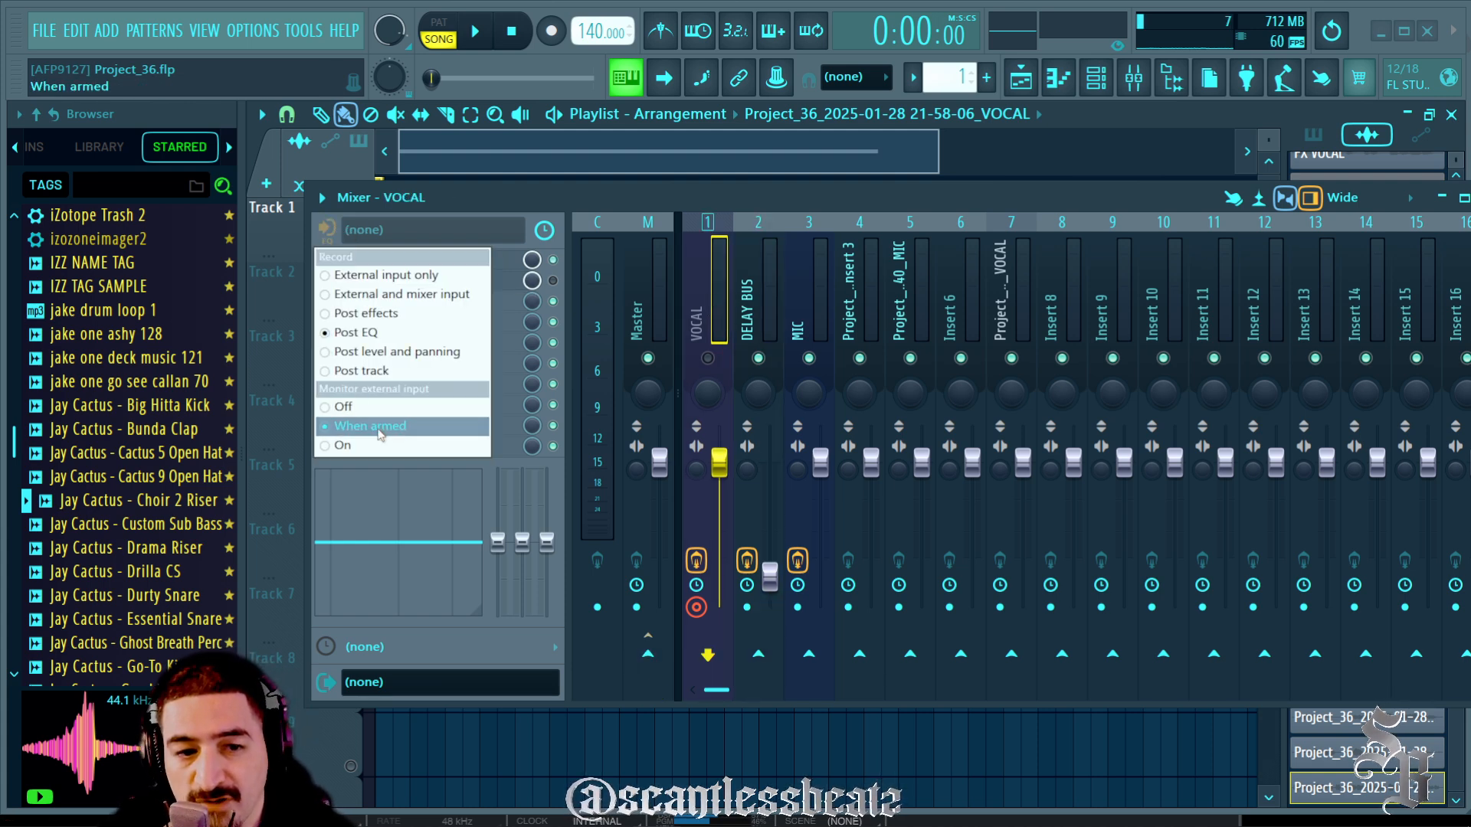
click(698, 317)
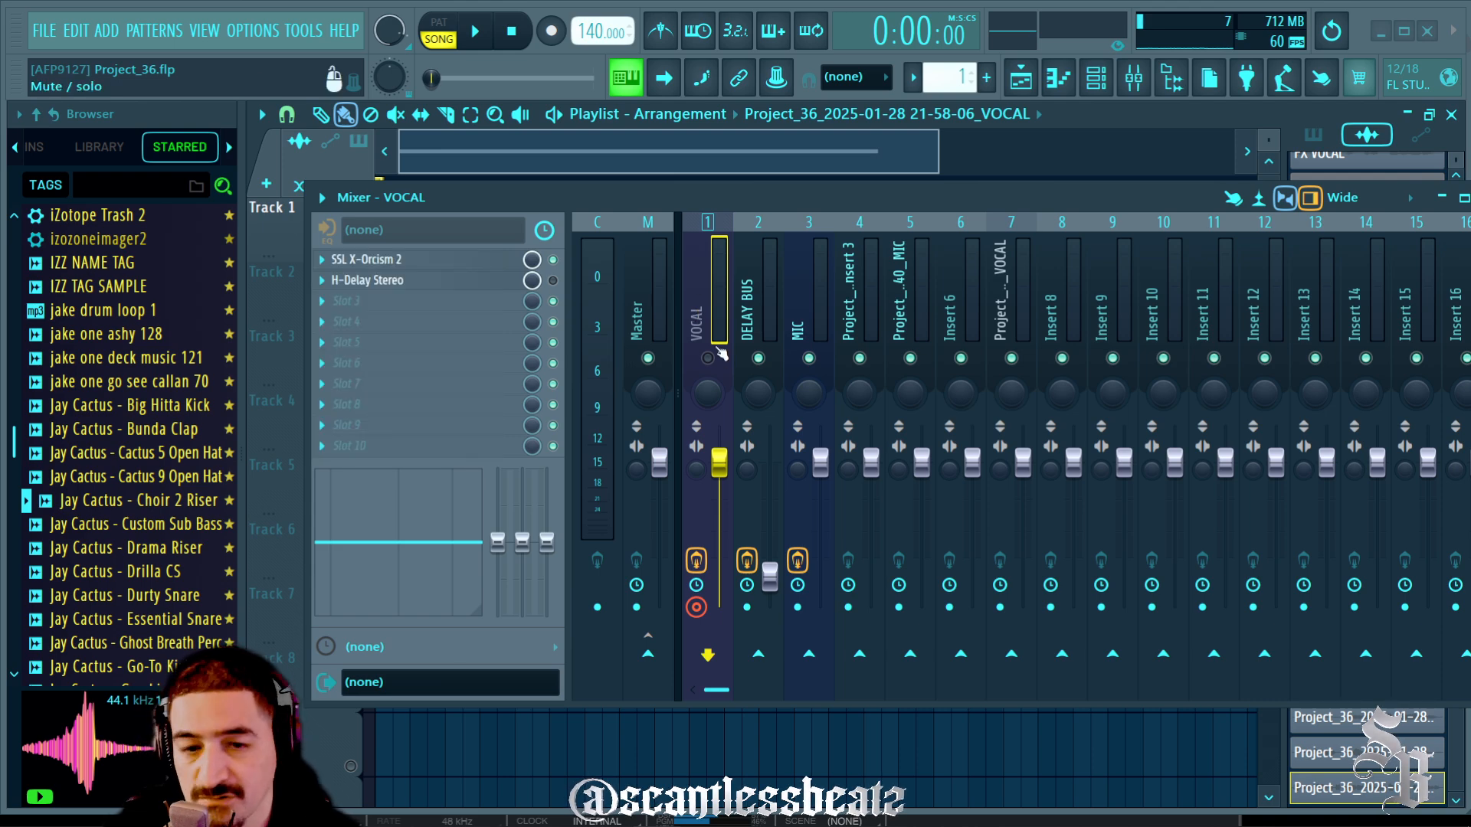
click(751, 300)
click(708, 296)
Delete the recorded vocal clip from Track 1 of the playlist
drag(619, 201, 608, 320)
right_click(400, 204)
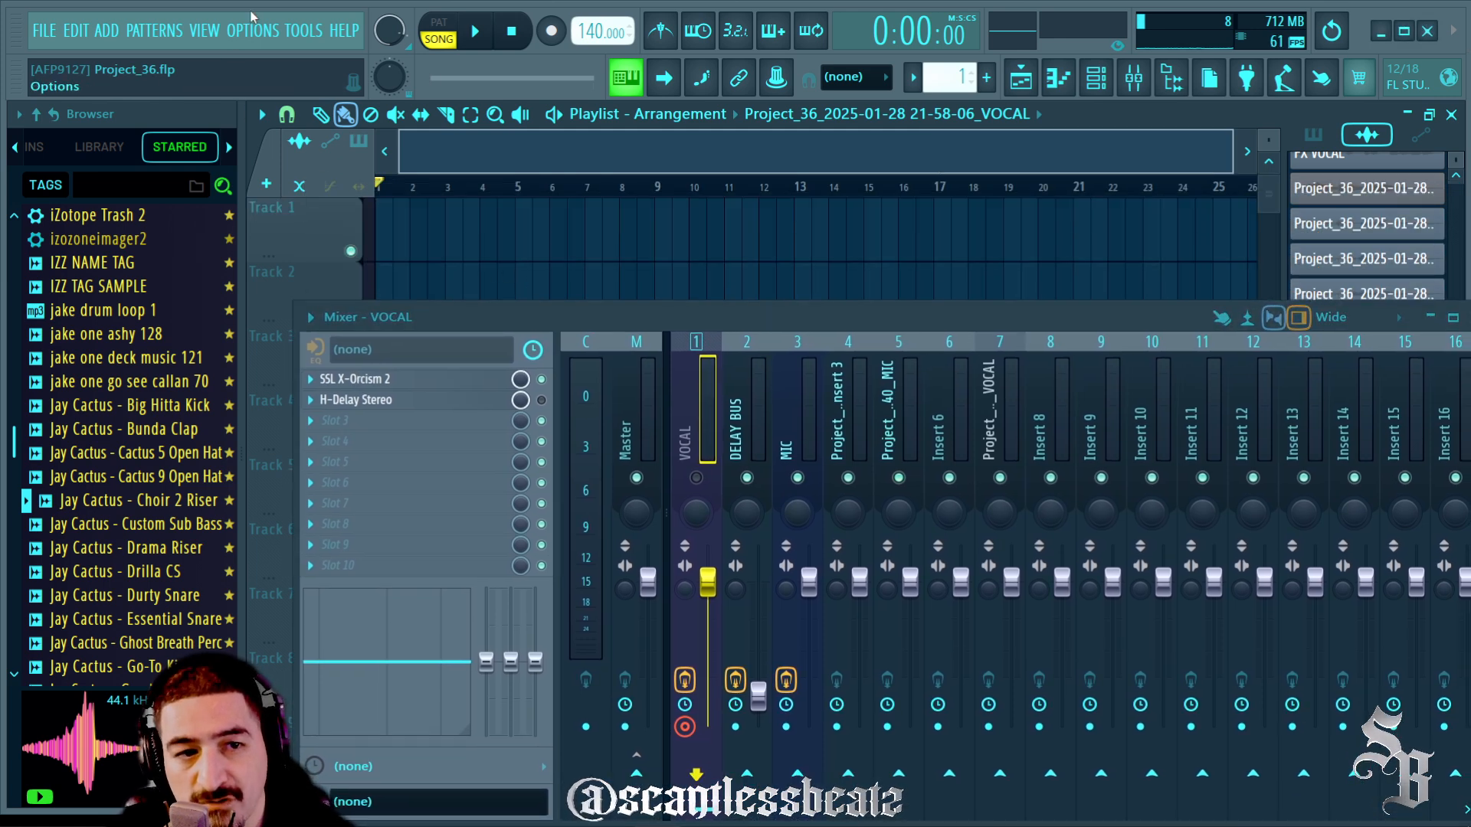
drag(512, 307, 530, 167)
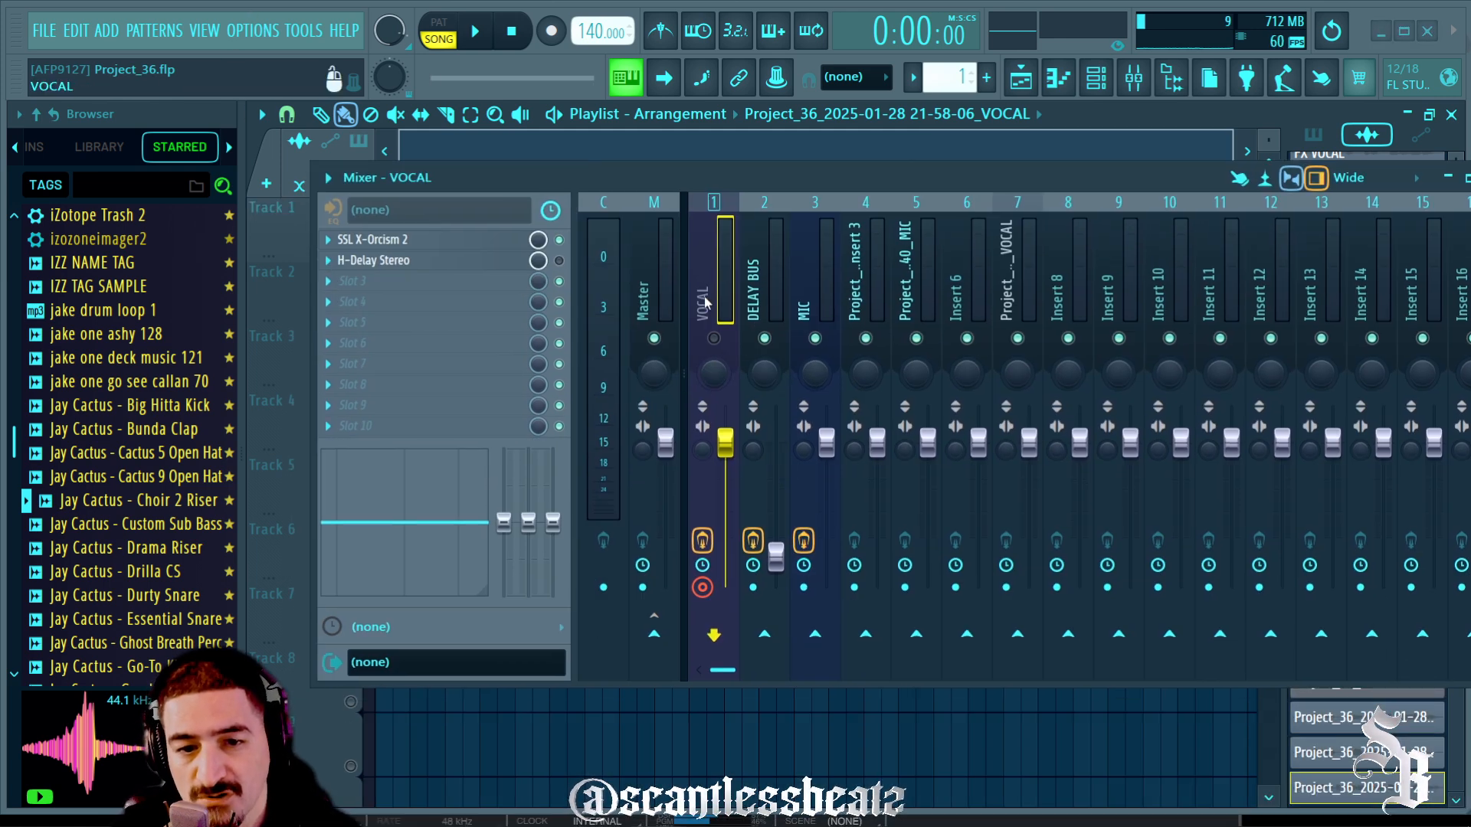
Unmute the VOCAL mixer track and enable its sends to the Master and the DELAY BUS
click(714, 337)
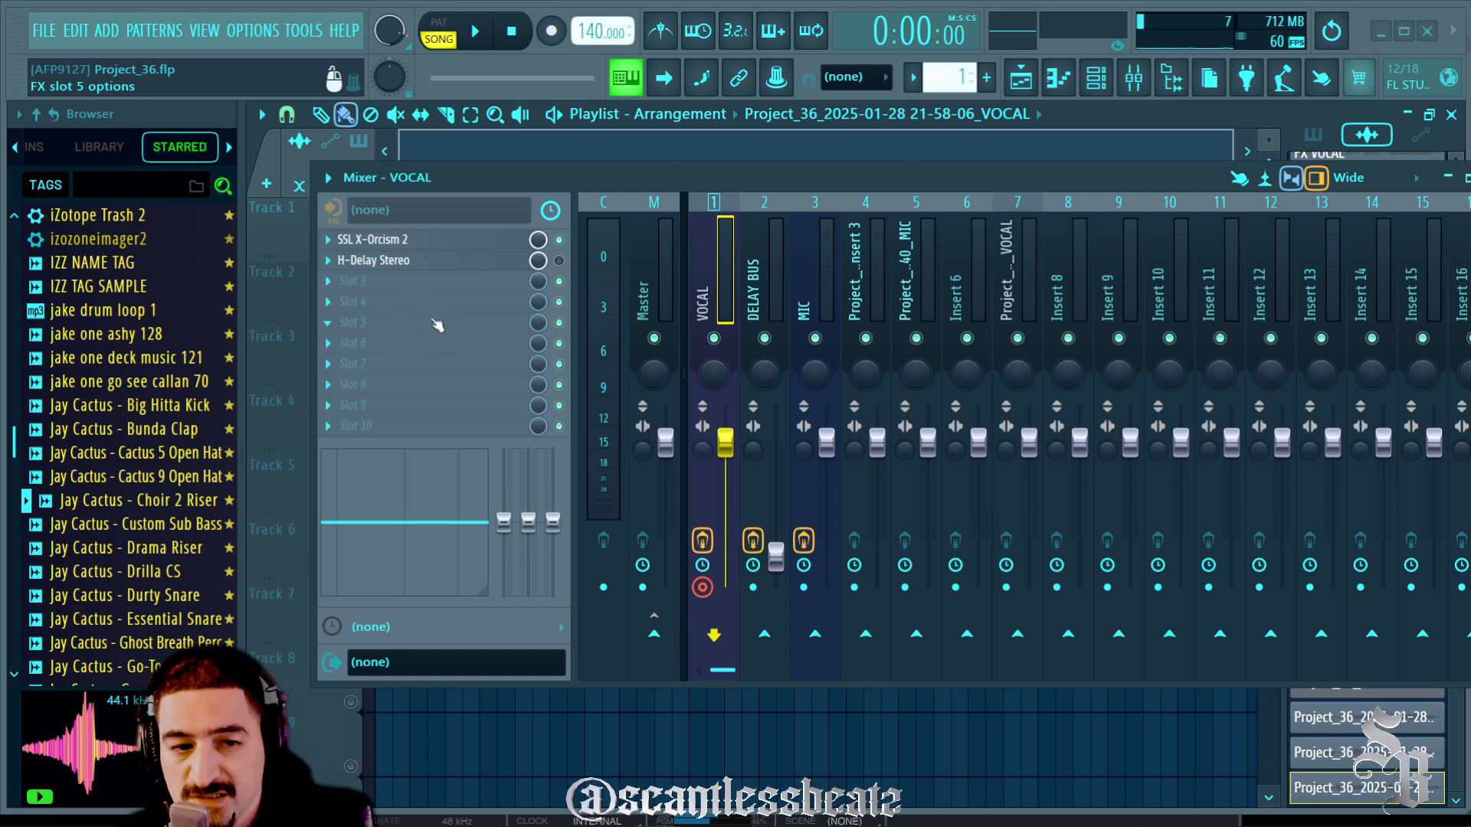
click(750, 295)
drag(604, 181, 661, 149)
click(614, 256)
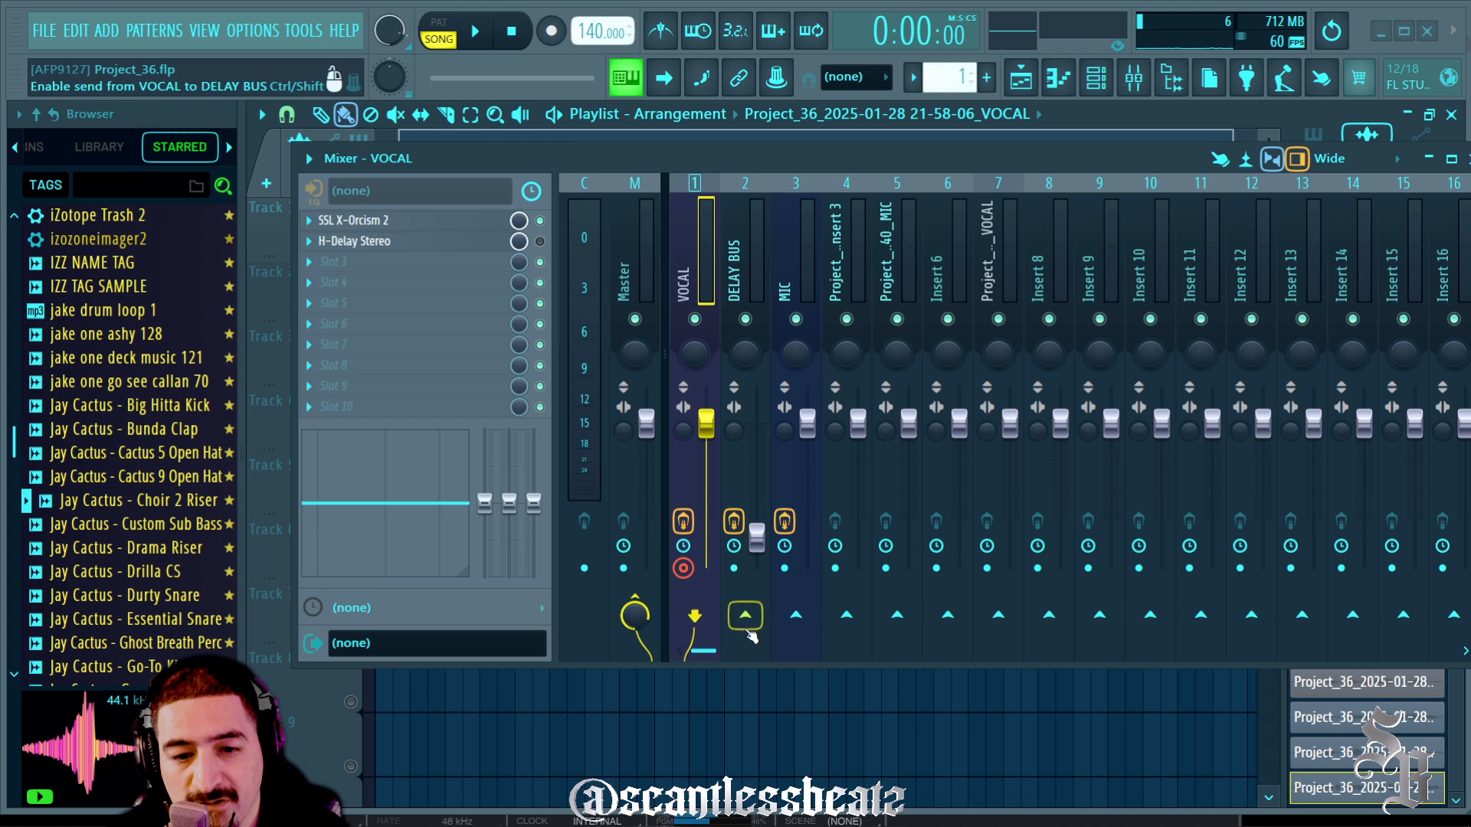
click(748, 626)
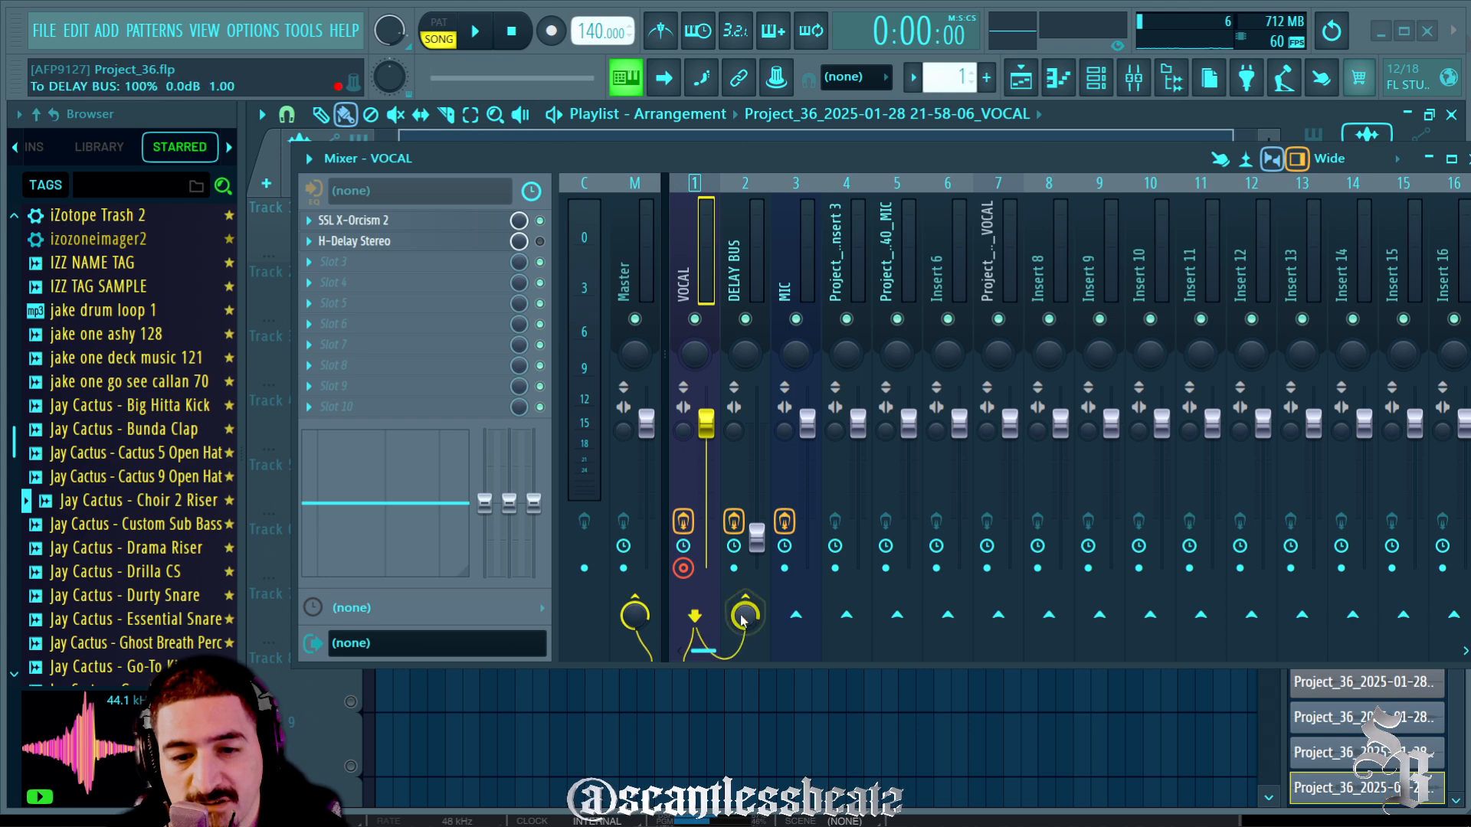
Compare the effect chains of the DELAY BUS and VOCAL mixer tracks
click(743, 262)
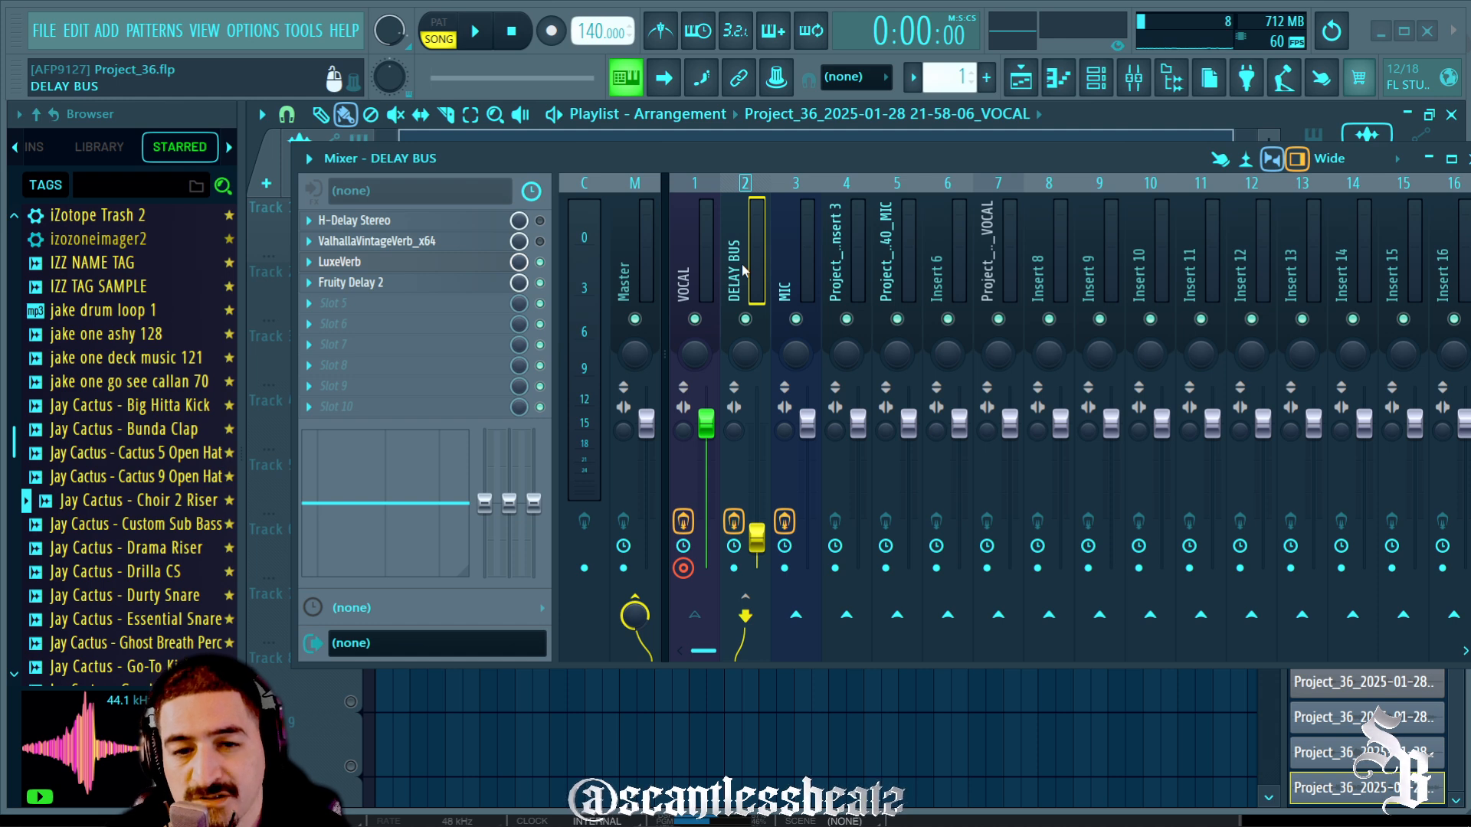
click(692, 274)
click(727, 270)
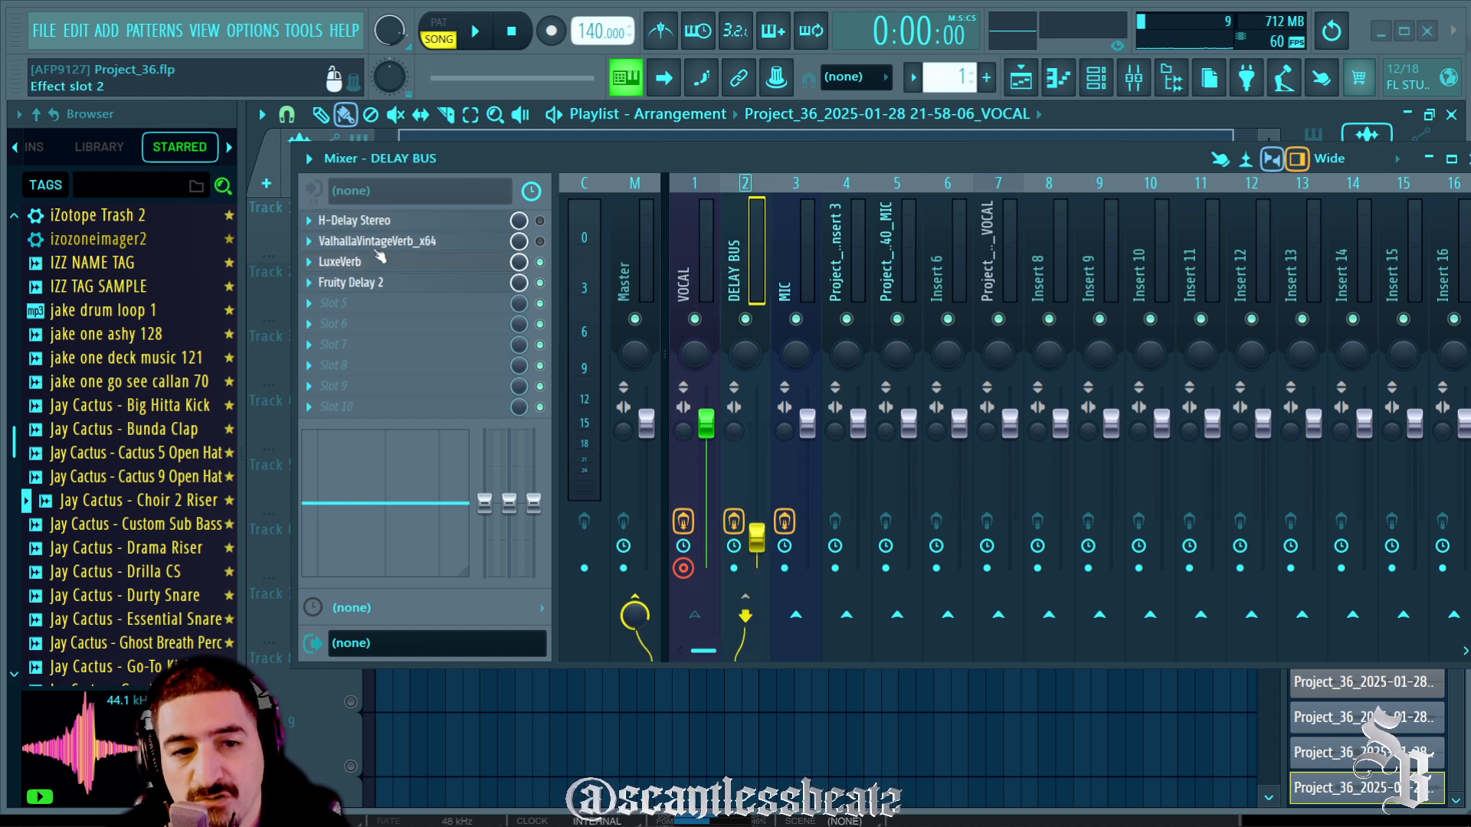
click(682, 270)
Change the audio device to Universal Audio USB in the audio settings
drag(627, 161, 582, 351)
click(238, 38)
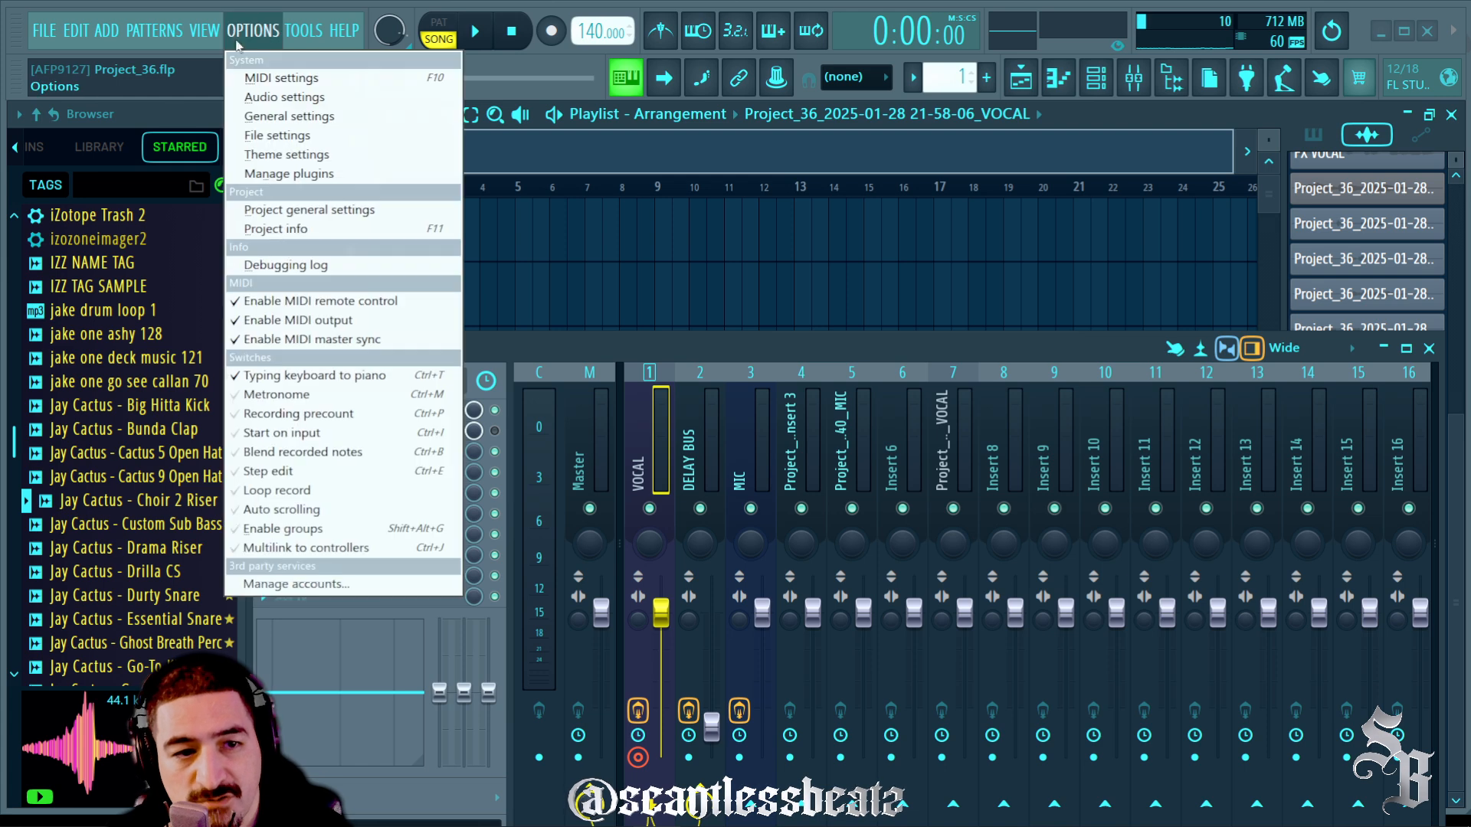
click(280, 97)
click(276, 250)
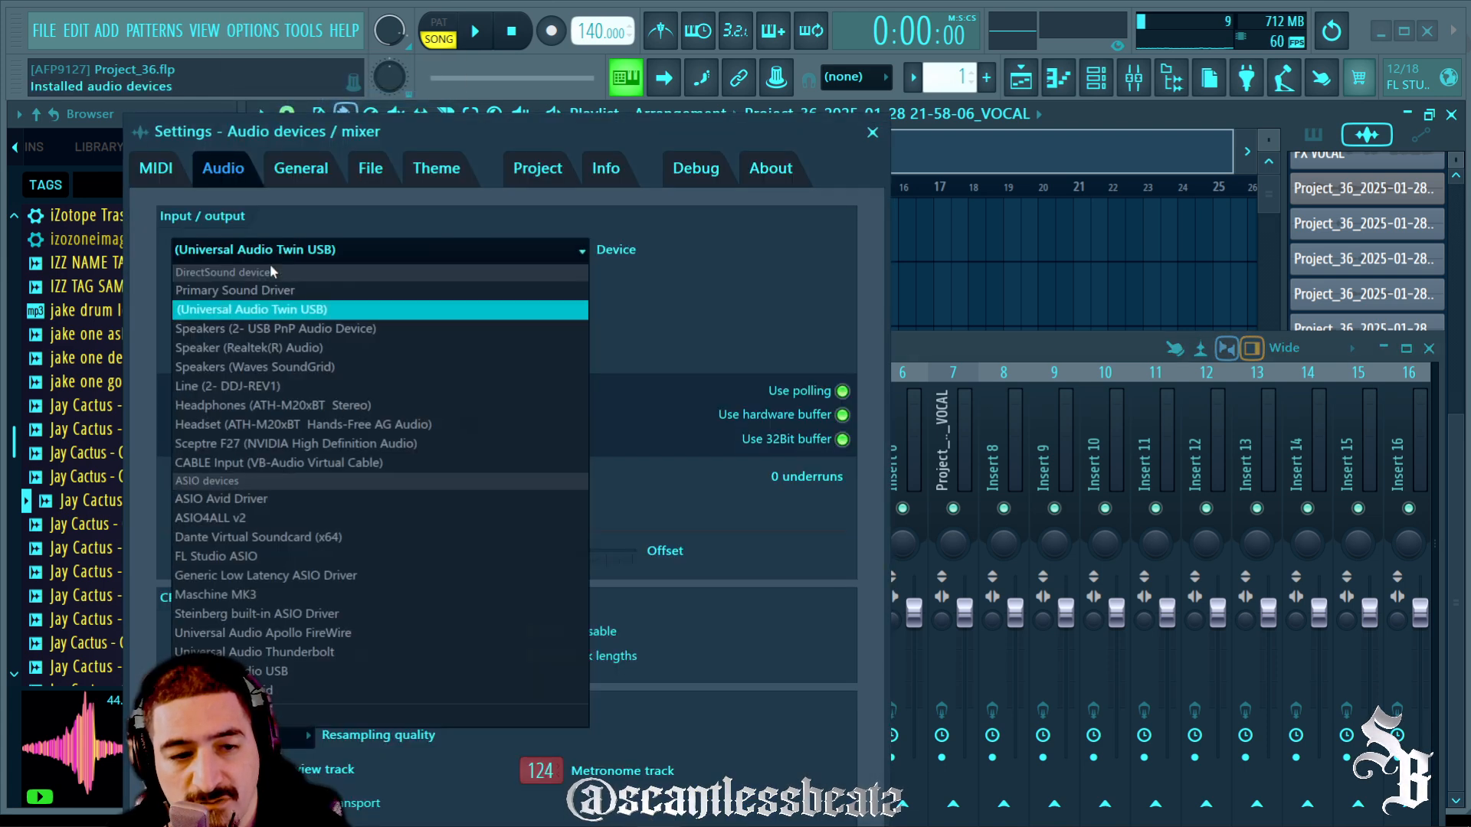
click(345, 671)
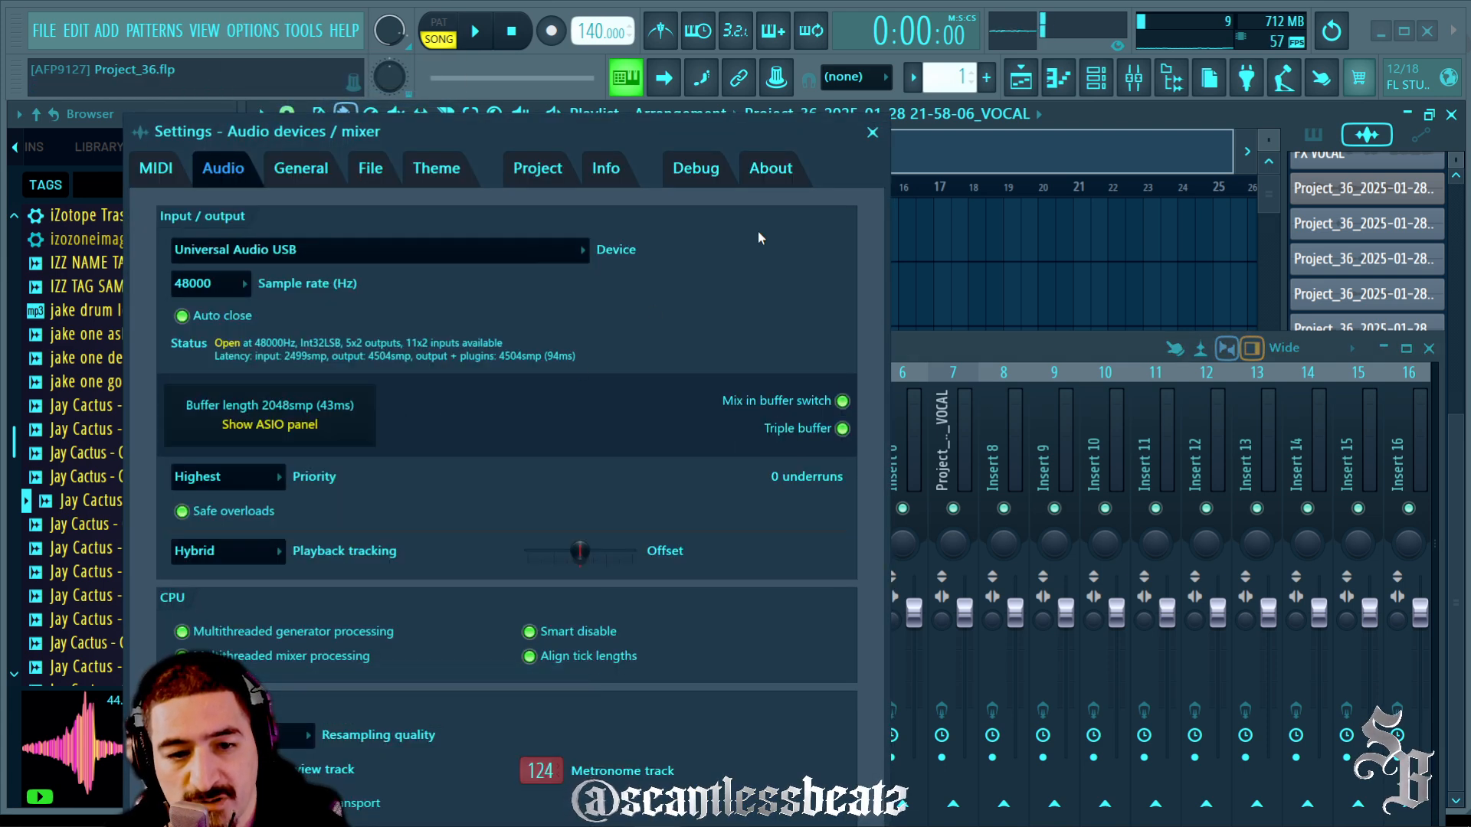
click(873, 134)
Turn on recording mode and mute the VOCAL mixer track
drag(521, 351, 517, 249)
click(550, 33)
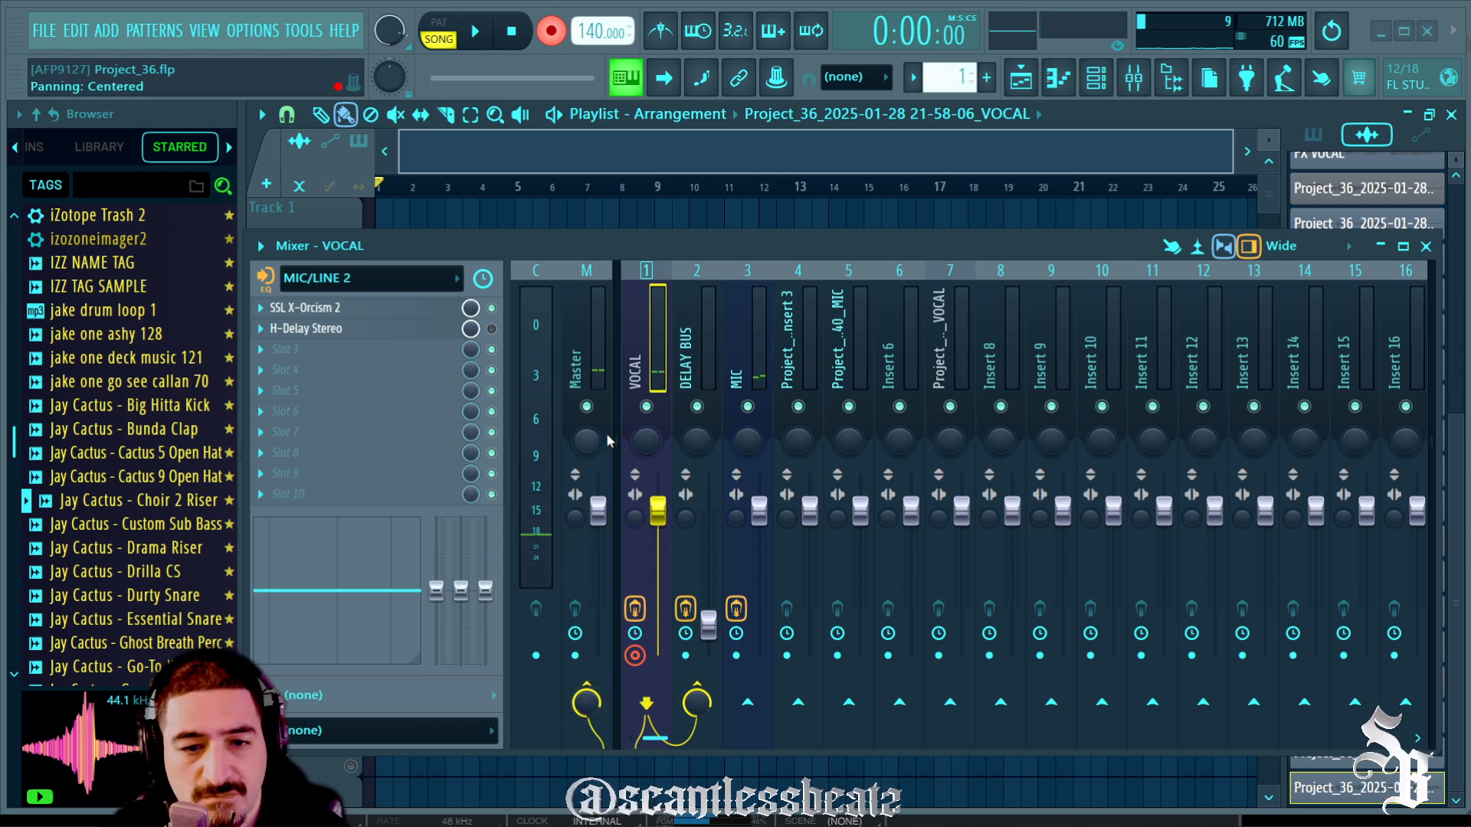
click(646, 406)
drag(557, 244, 623, 207)
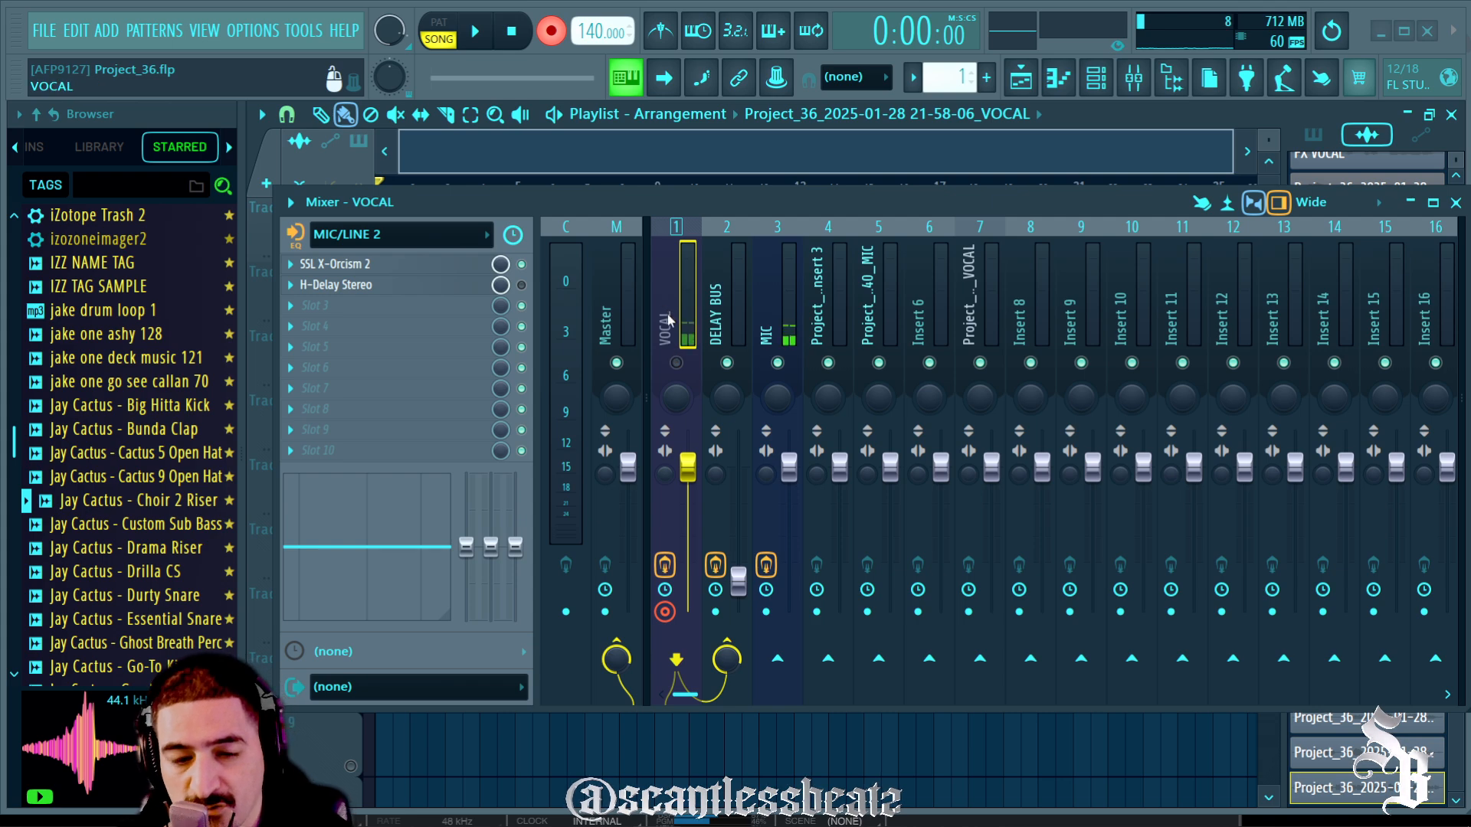
Set the MIC mixer track's audio input source to (none)
click(731, 305)
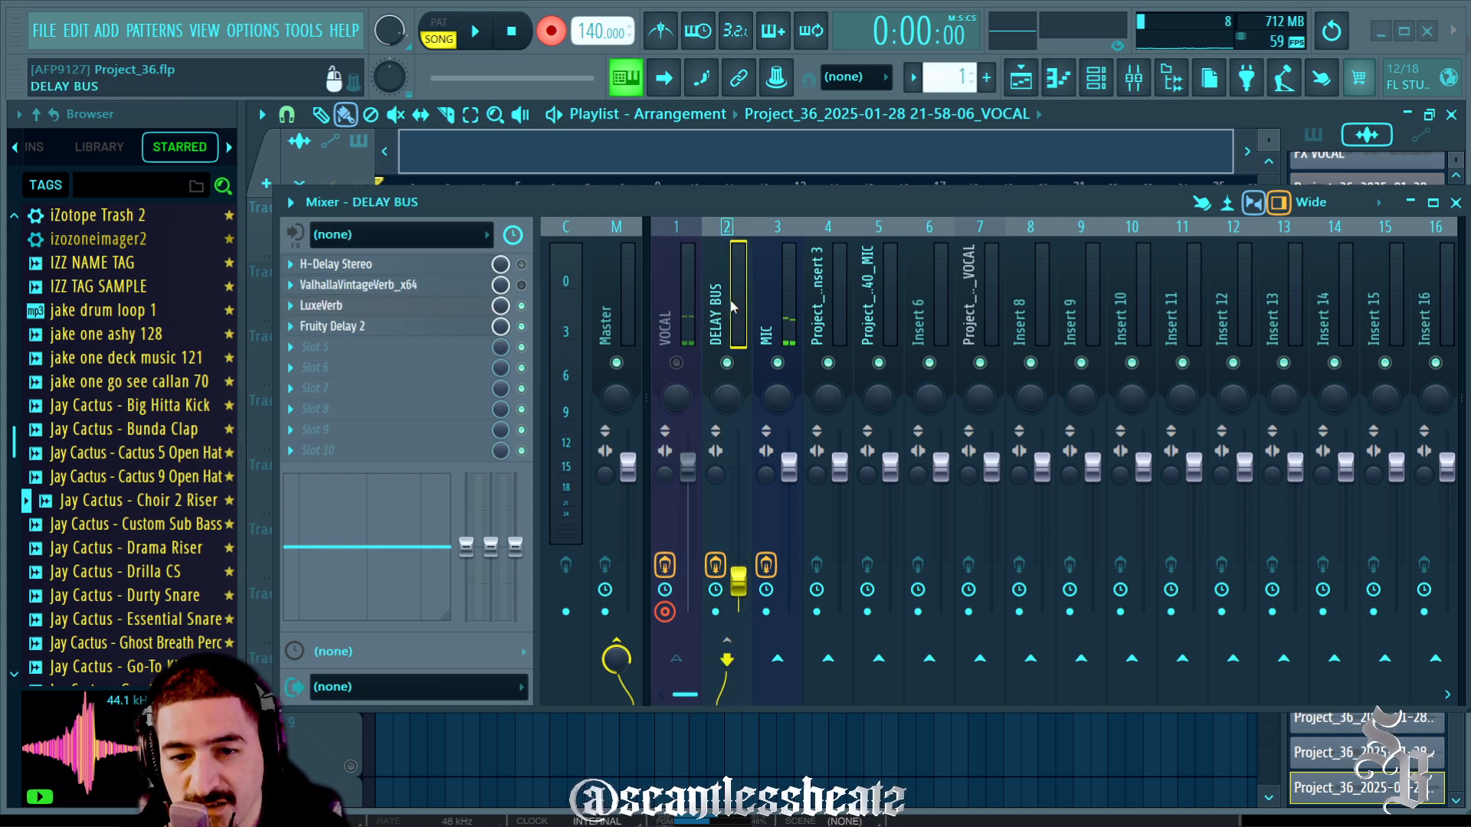
click(774, 298)
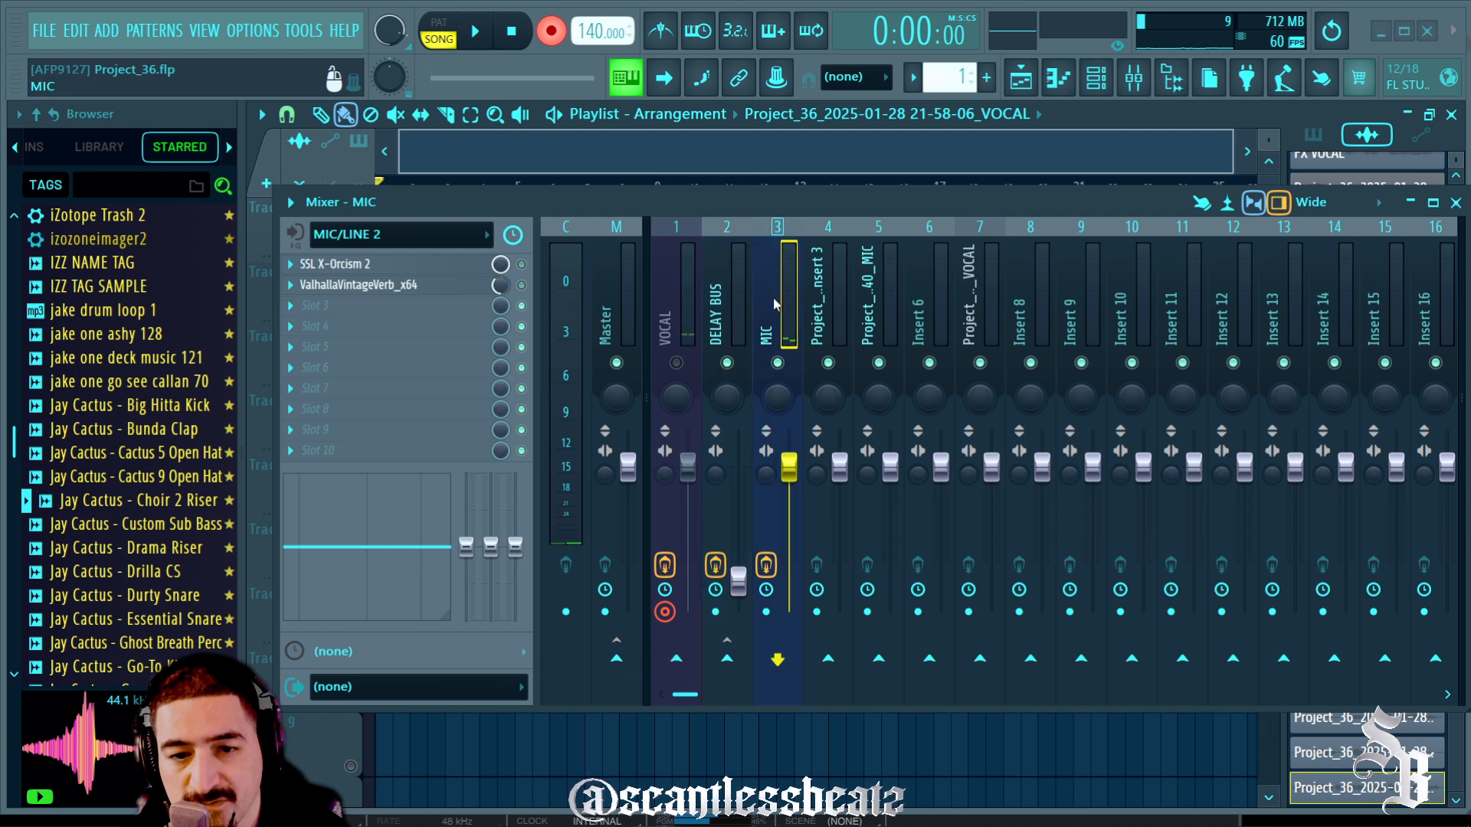
click(399, 234)
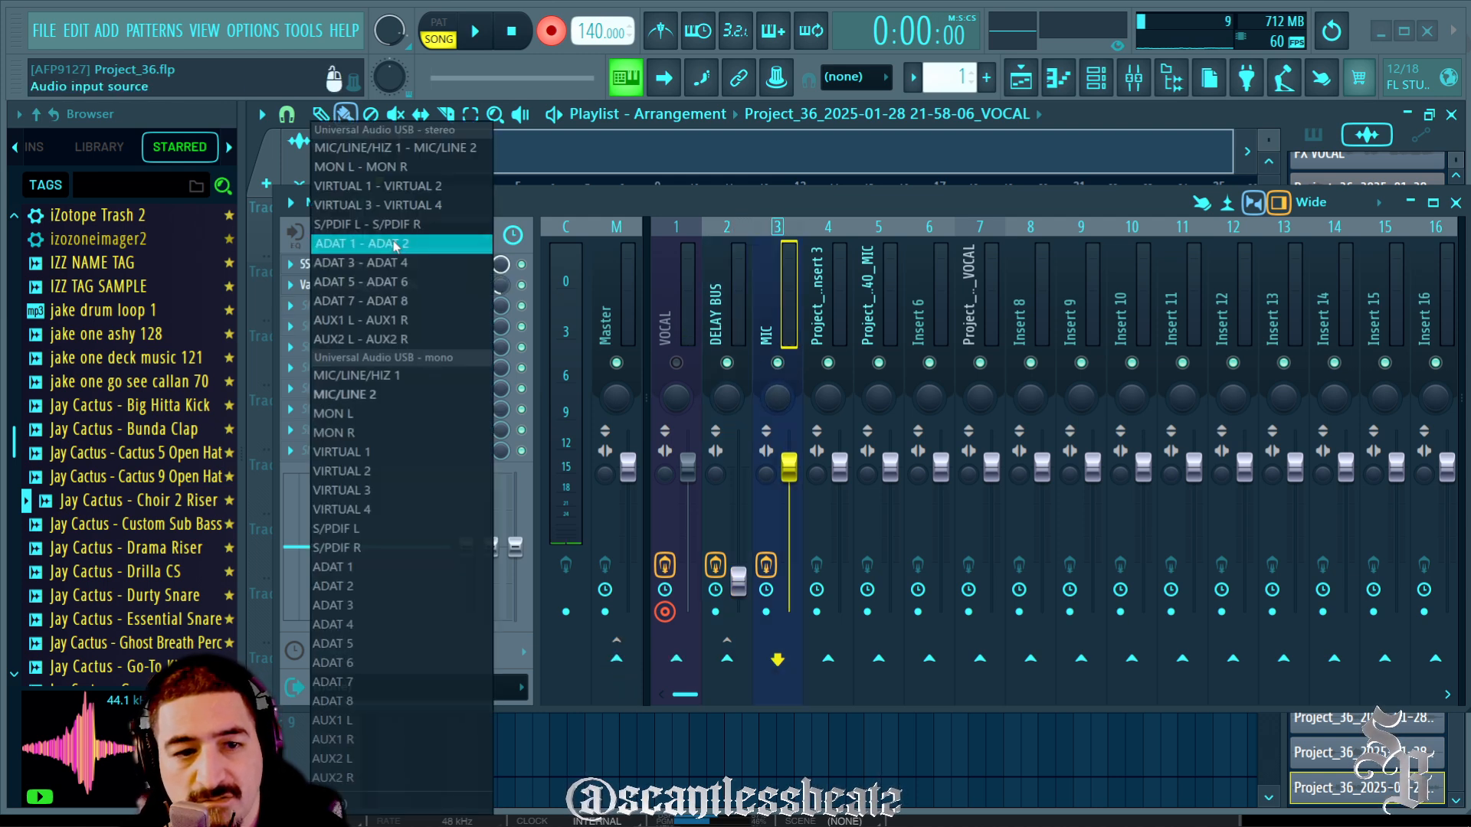
Compare the input source, effects and signal level of the VOCAL and DELAY BUS mixer tracks
click(680, 301)
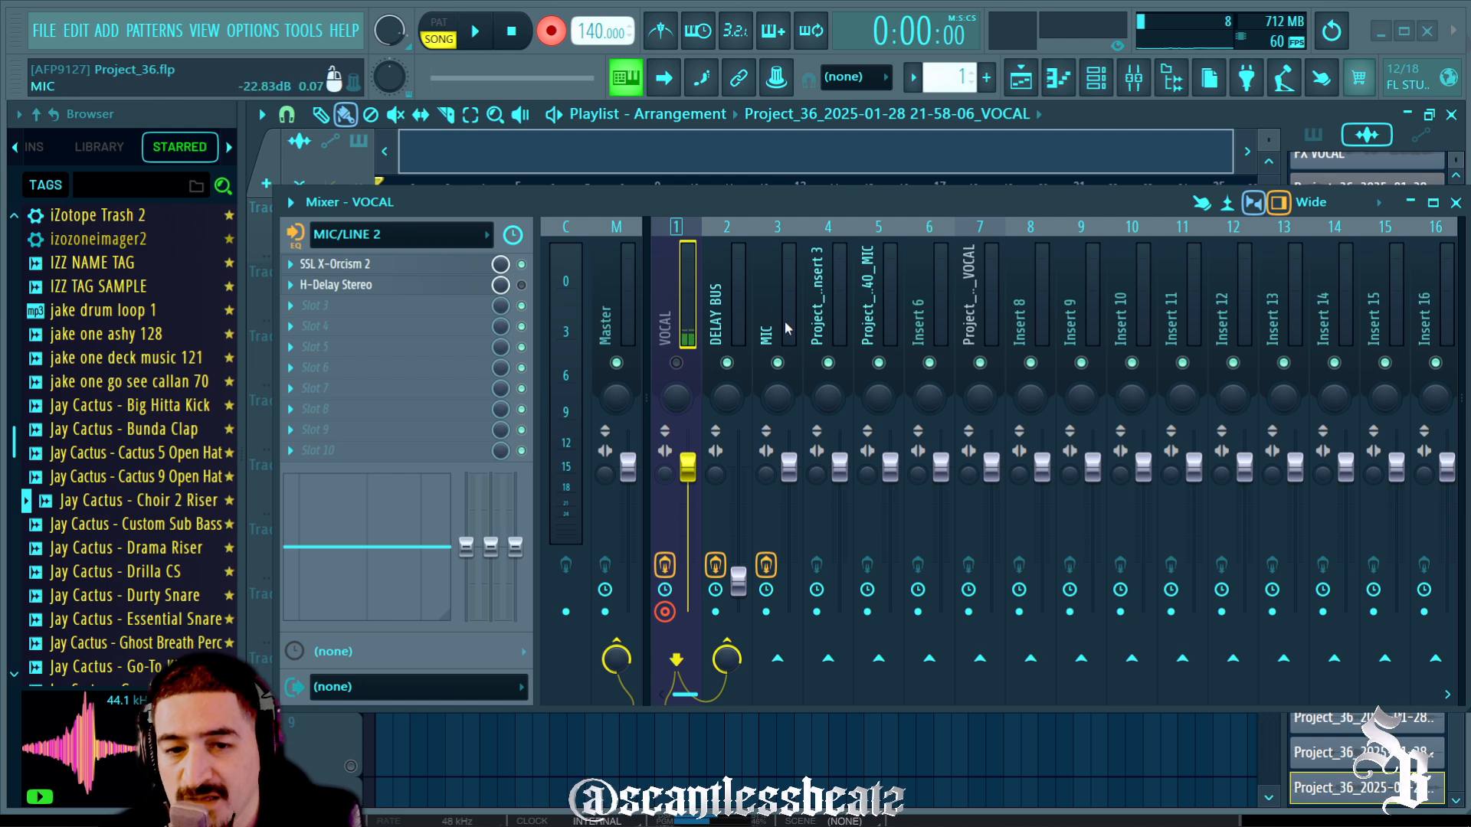
click(718, 305)
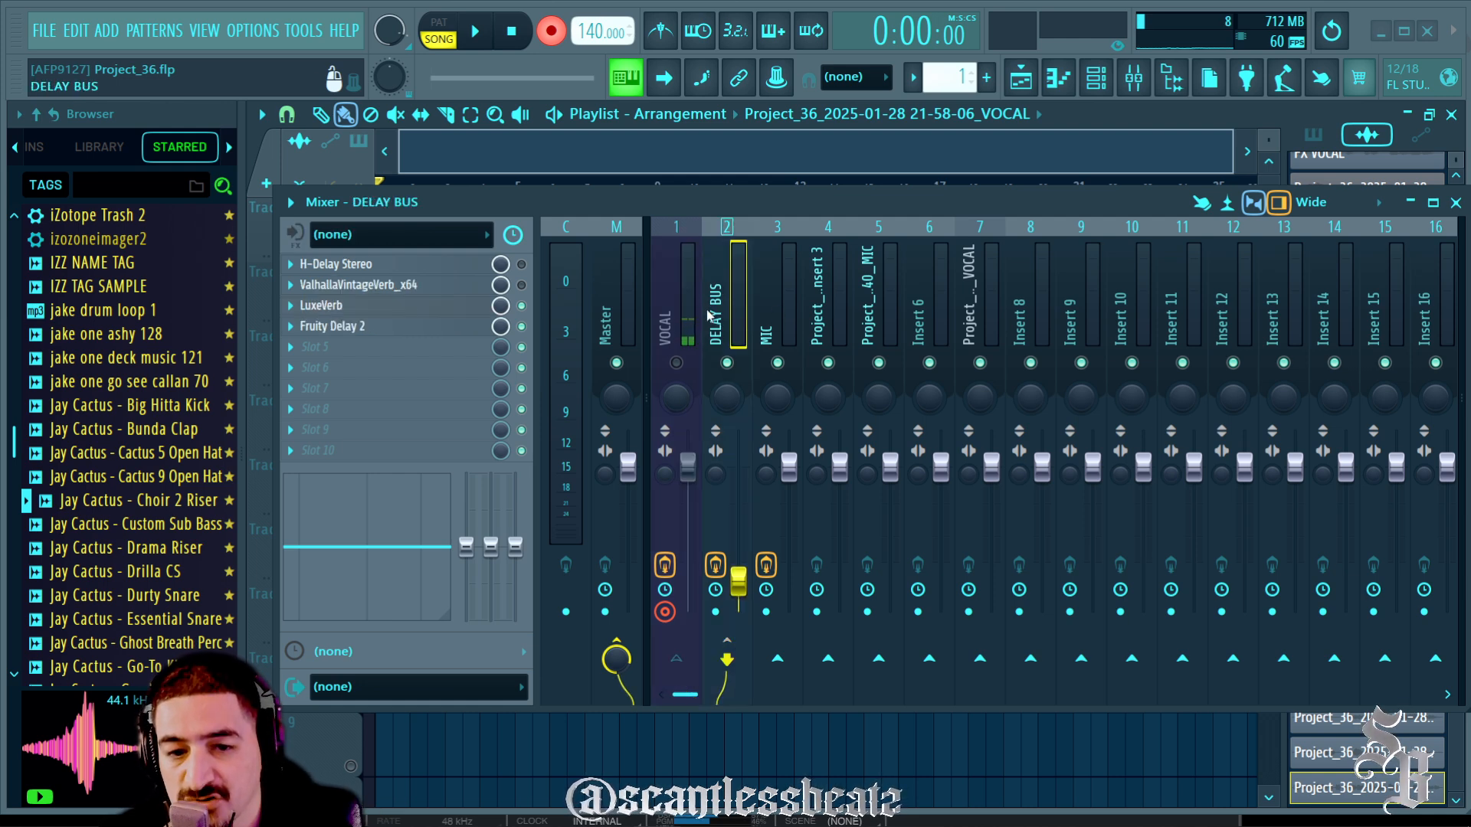
click(691, 311)
click(717, 316)
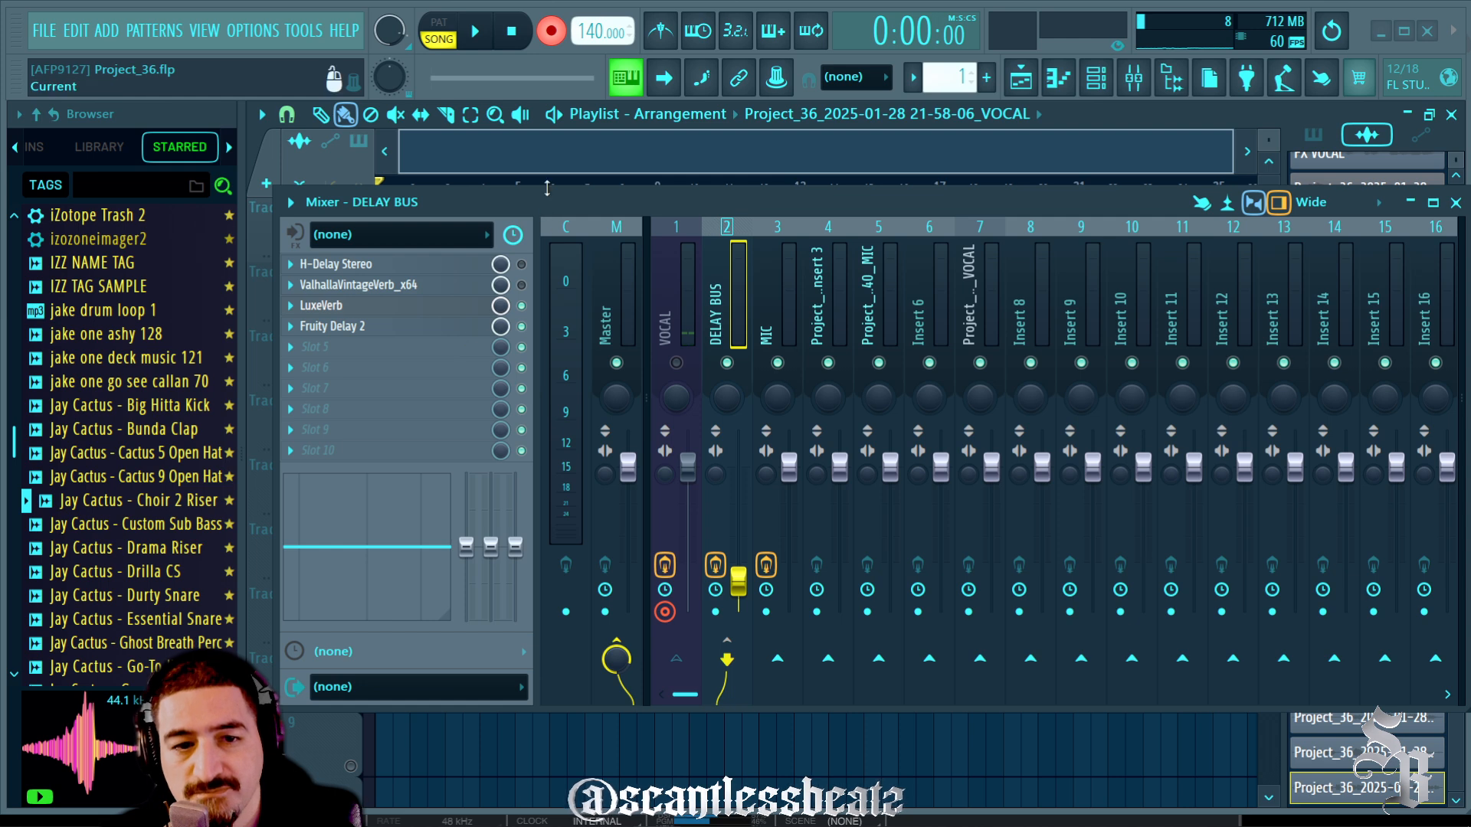
Record a vocal take into the playlist, arming the DELAY BUS mixer track partway through, and stop the recording
drag(547, 188, 539, 307)
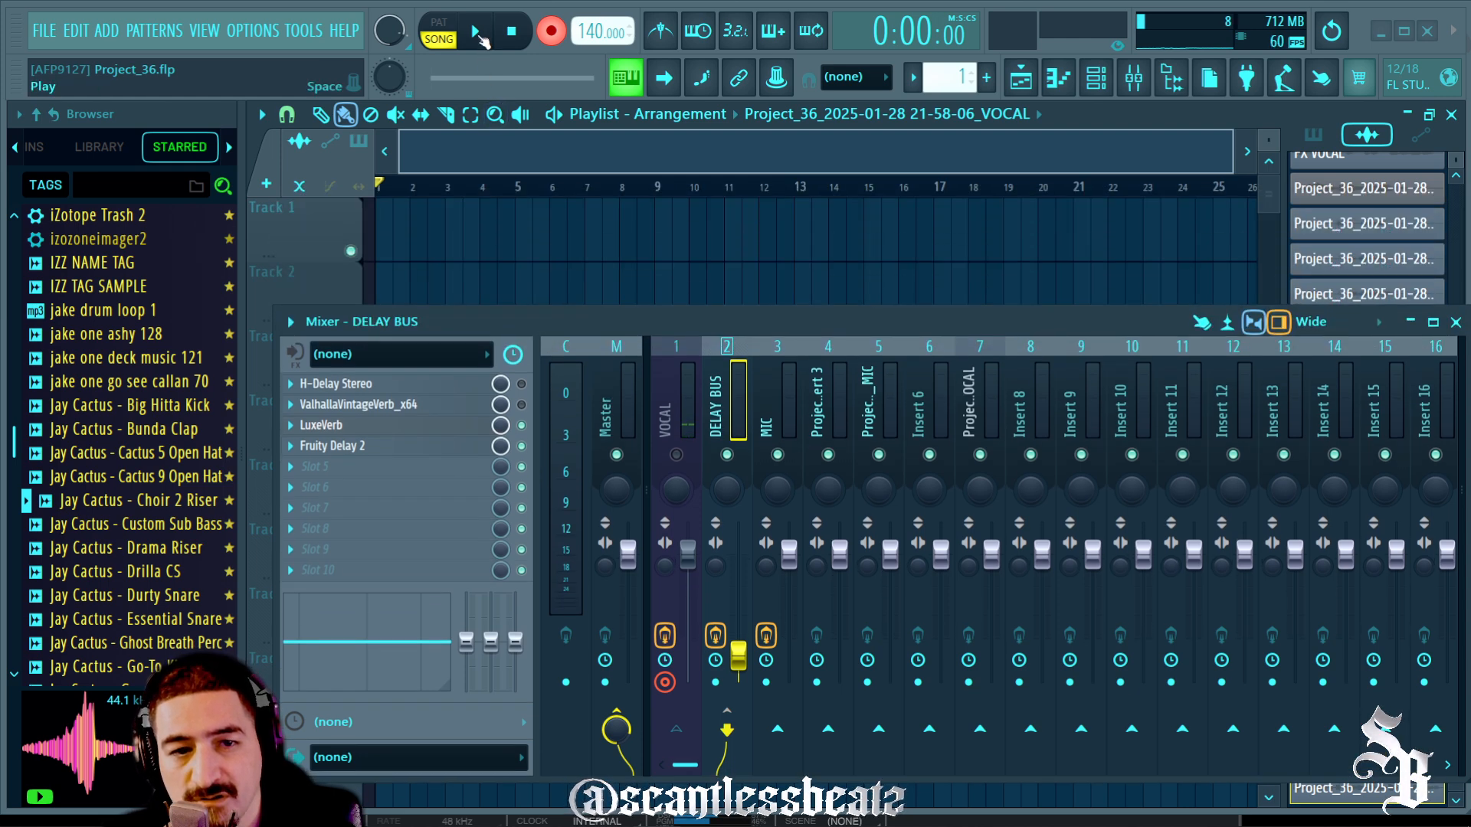
click(478, 35)
click(685, 410)
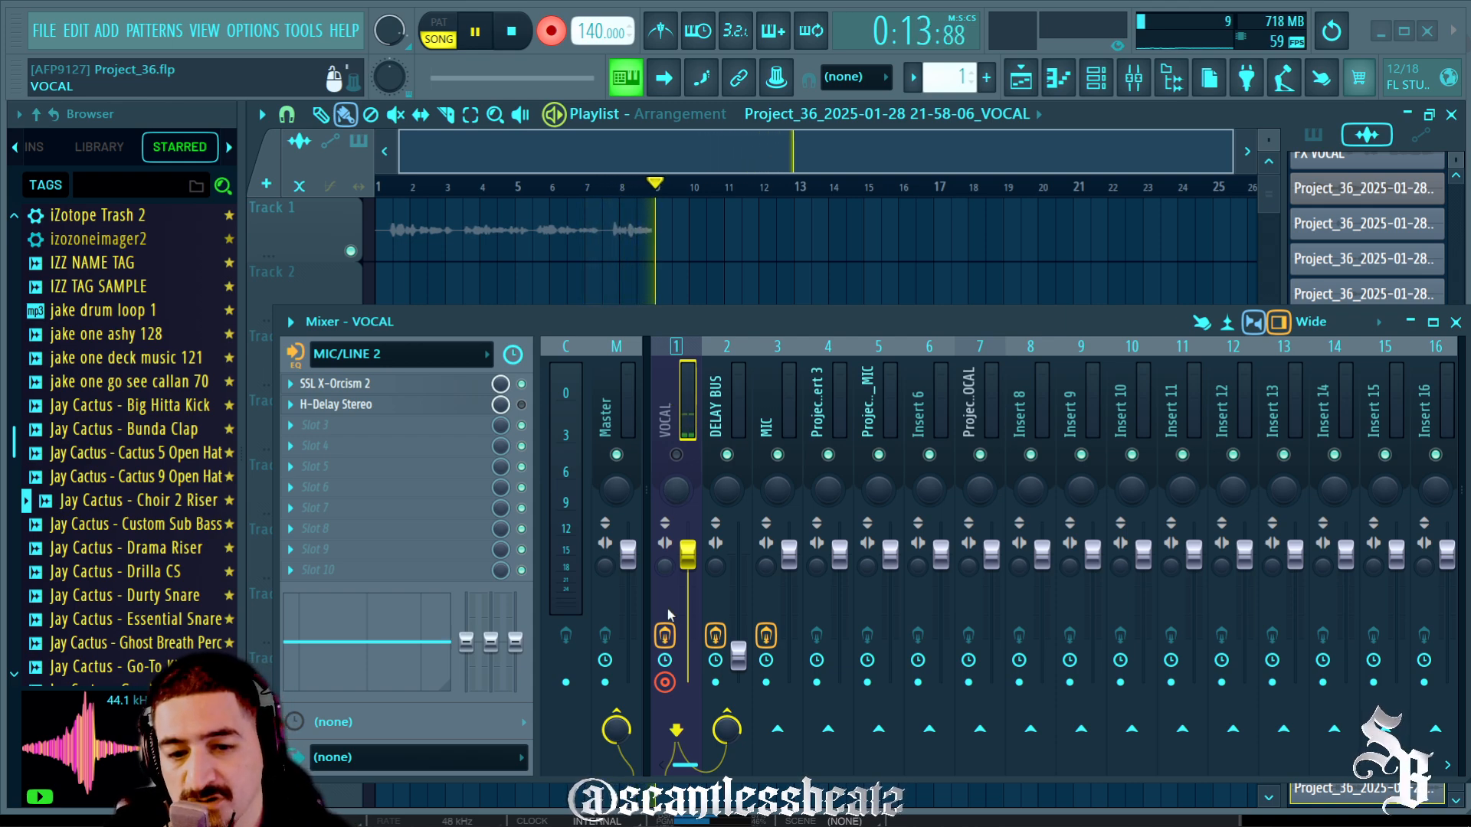
click(716, 689)
drag(608, 318, 614, 355)
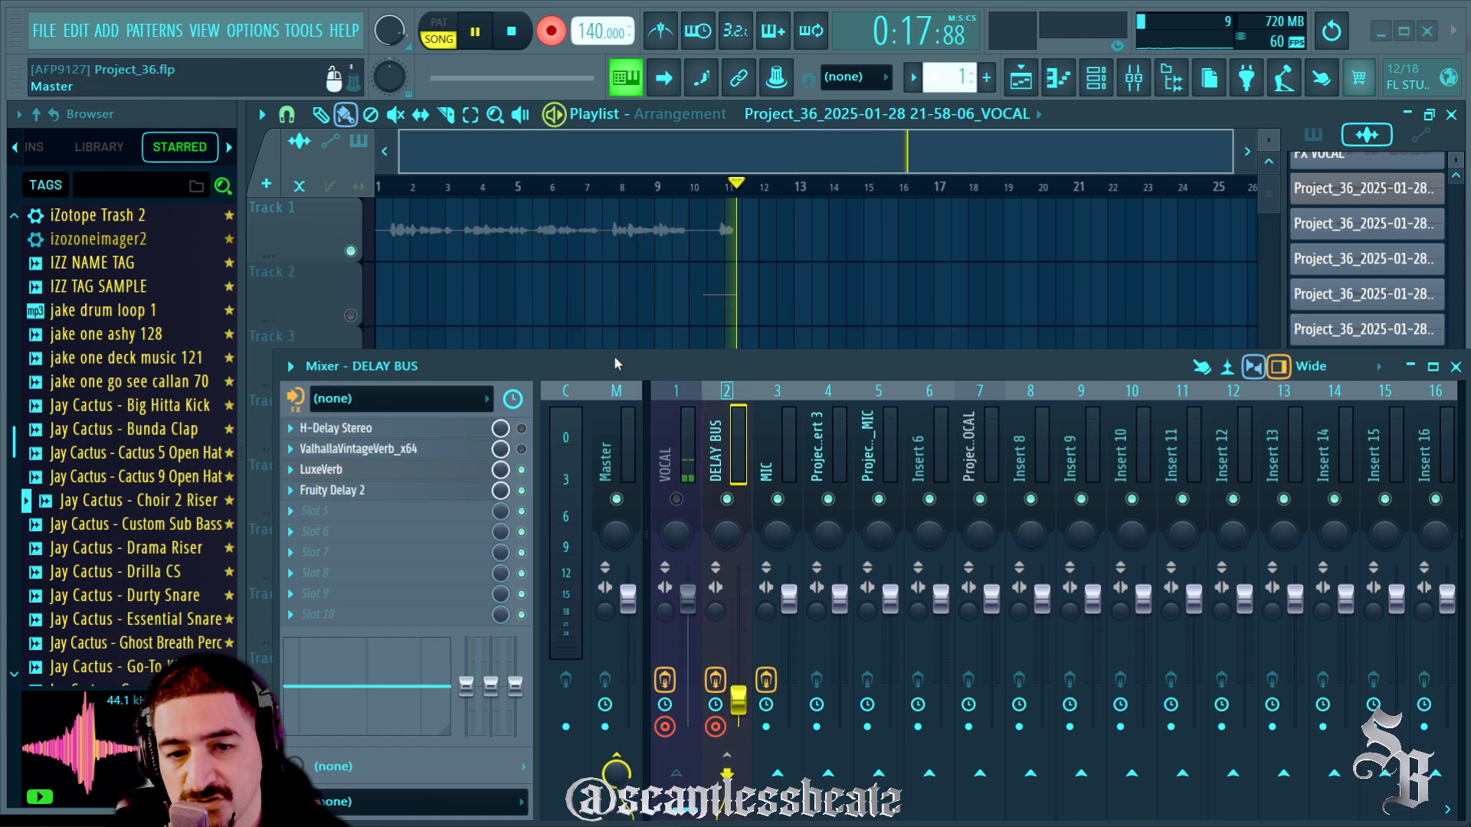
scroll(716, 202, up, 2)
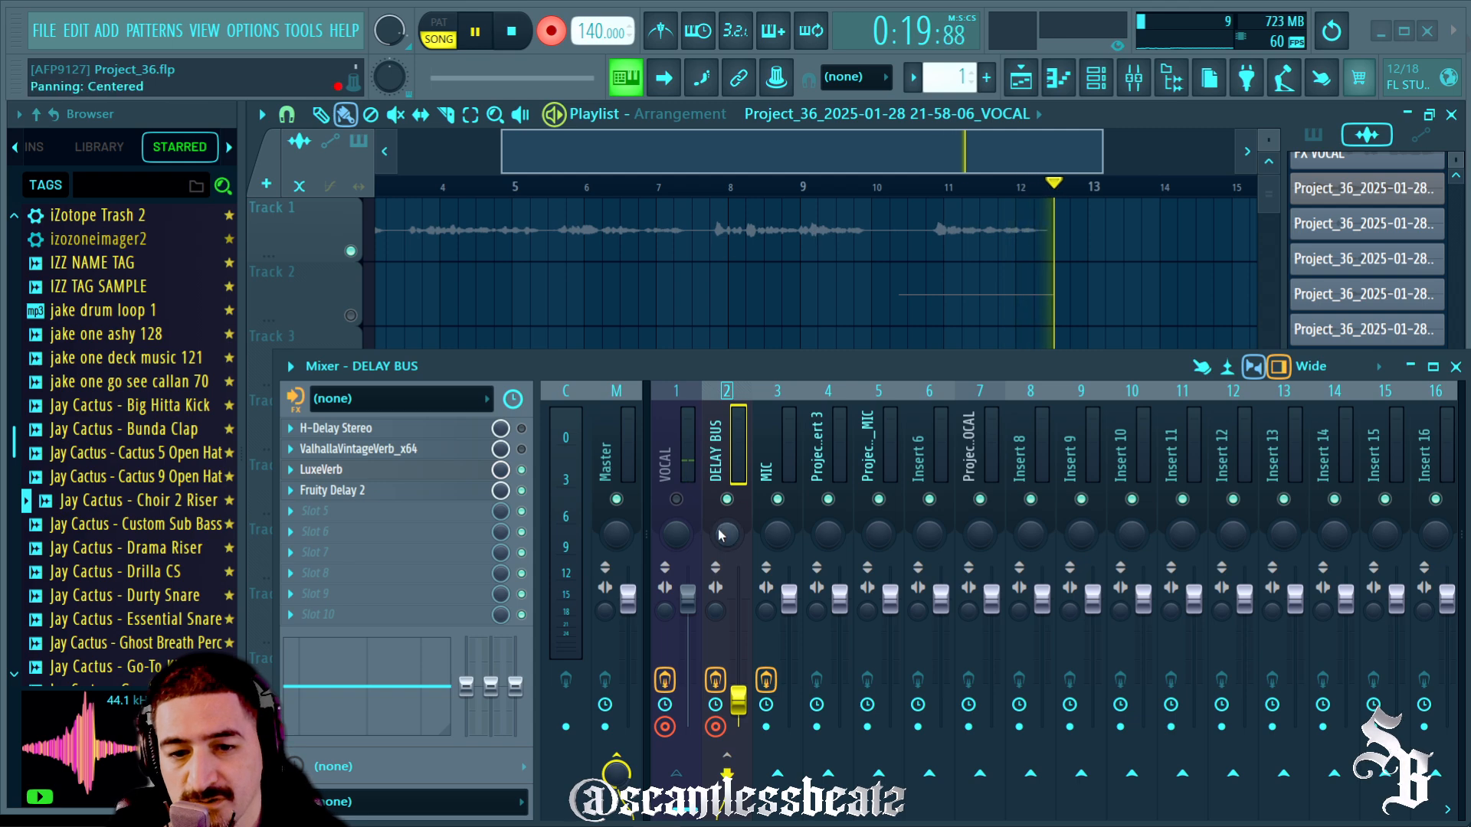
click(511, 32)
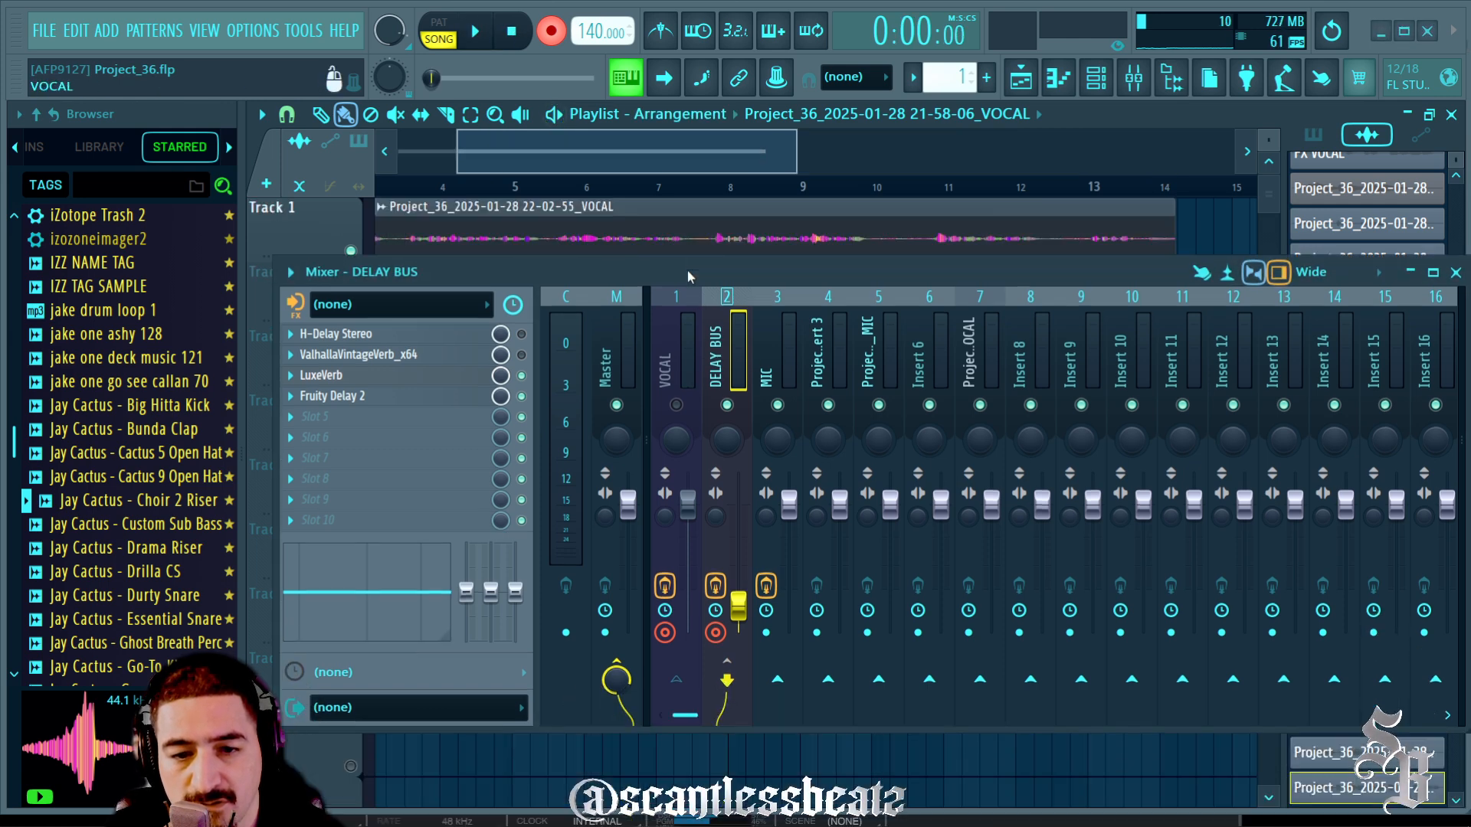
Unmute the VOCAL mixer track and delete the recorded vocal clip from Track 1 of the playlist
click(679, 350)
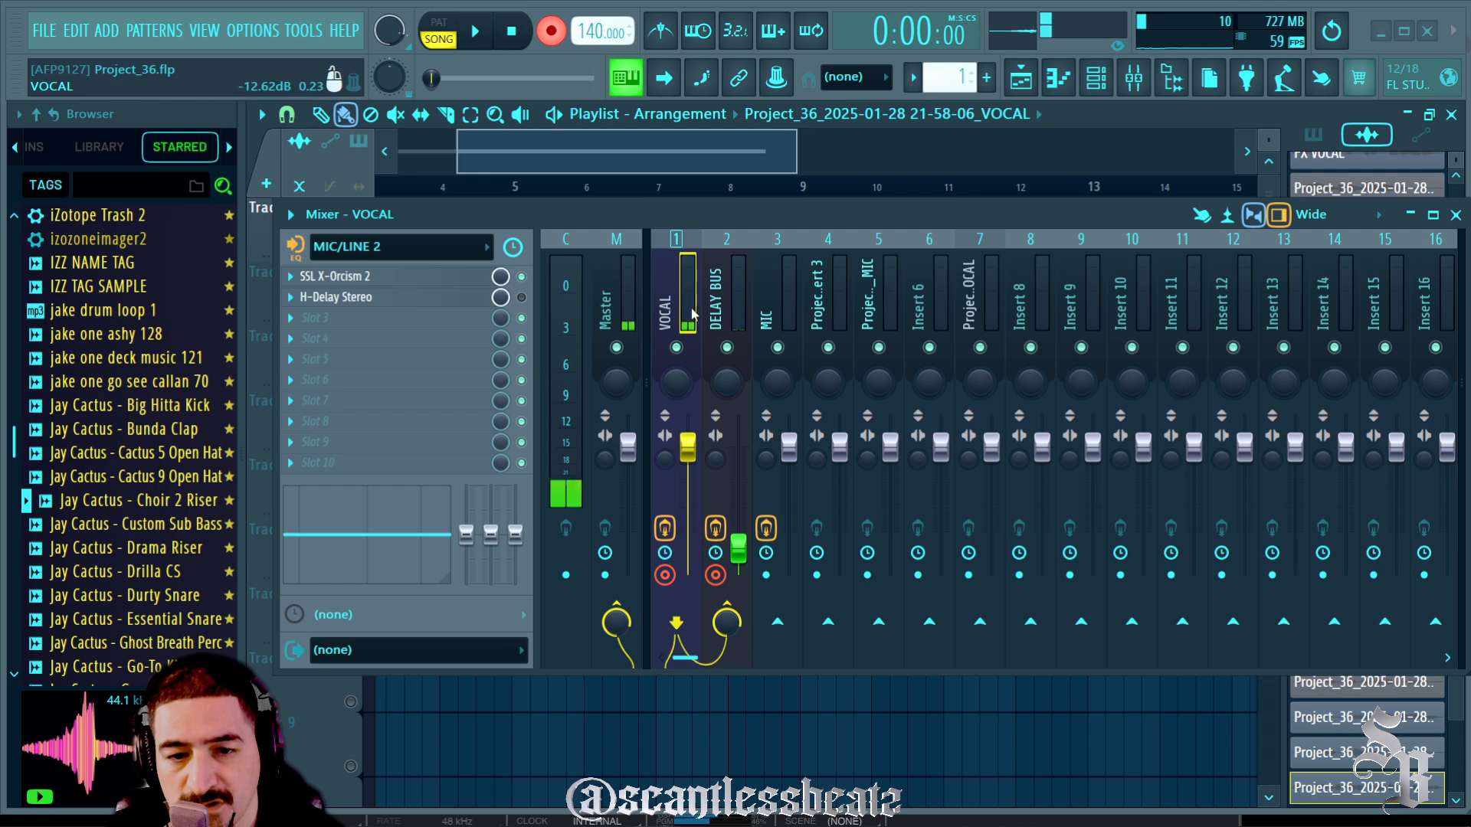
drag(646, 218, 475, 322)
right_click(543, 208)
Disarm the DELAY BUS mixer track and start recording a new take from the VOCAL track
click(639, 635)
key(space)
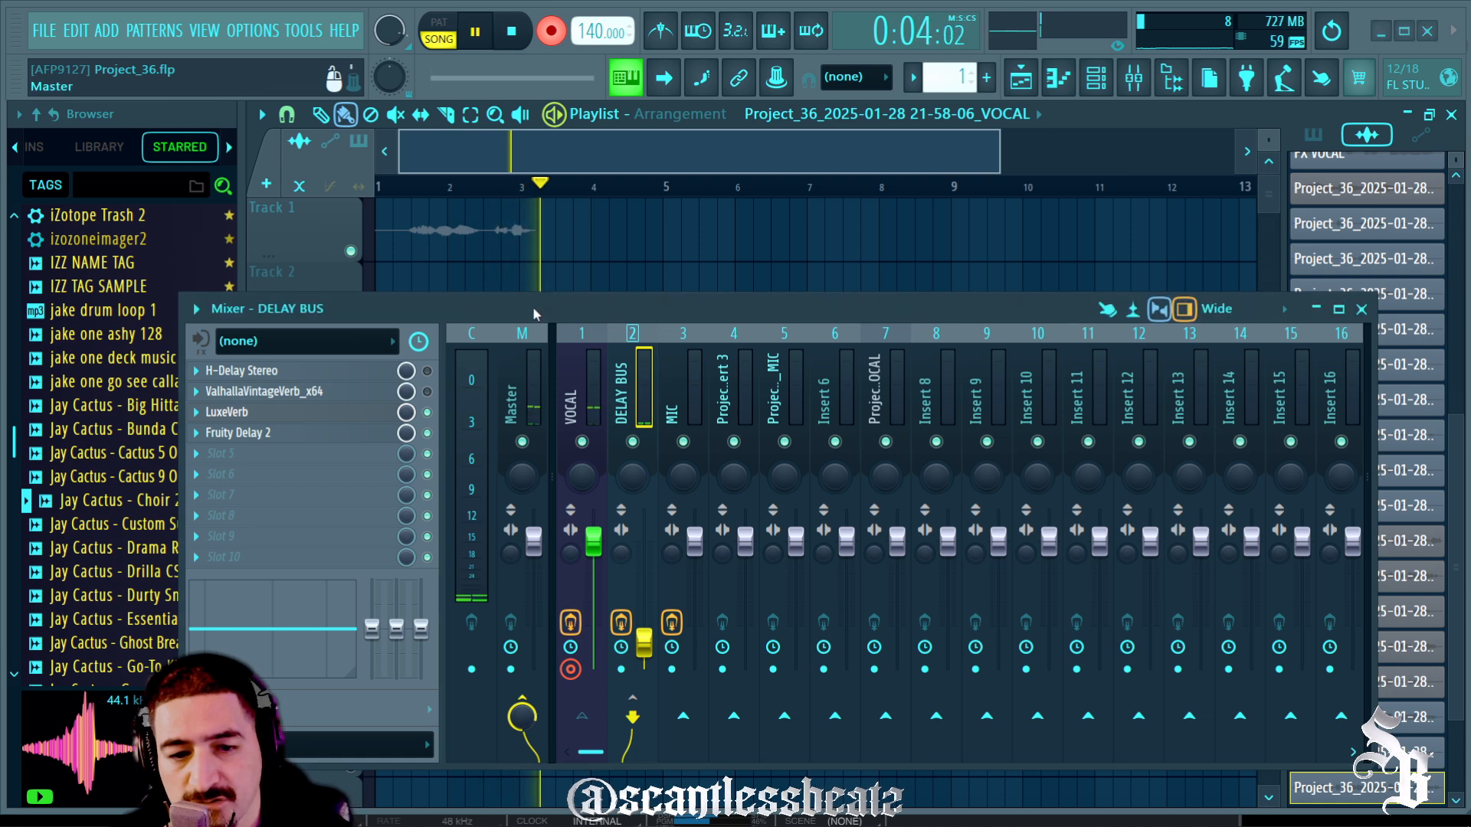
drag(532, 307, 530, 299)
click(576, 377)
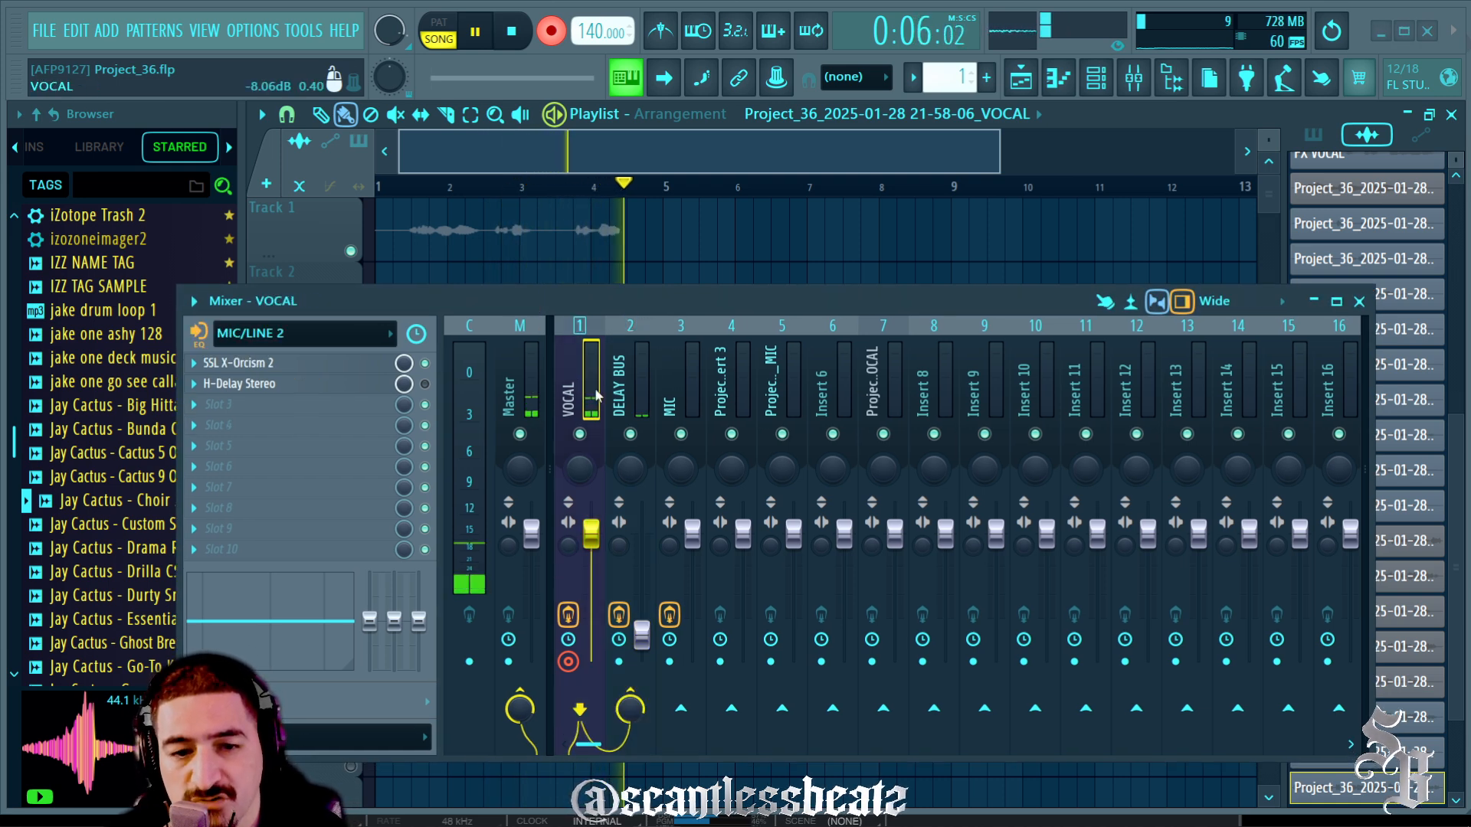
Arm the DELAY BUS mixer track for recording while the vocal take is running
click(628, 388)
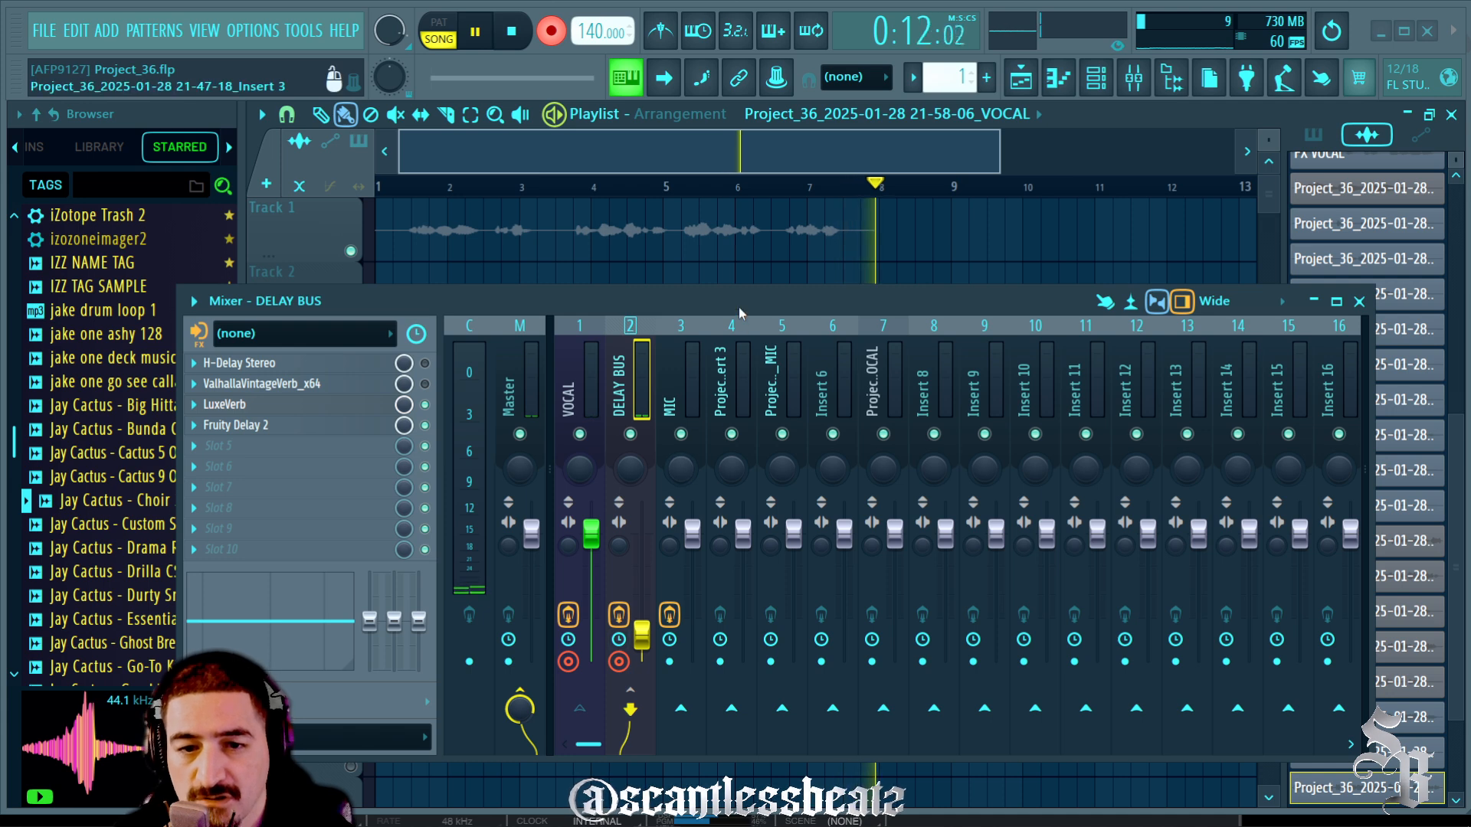
drag(738, 306, 737, 371)
scroll(774, 188, down, 2)
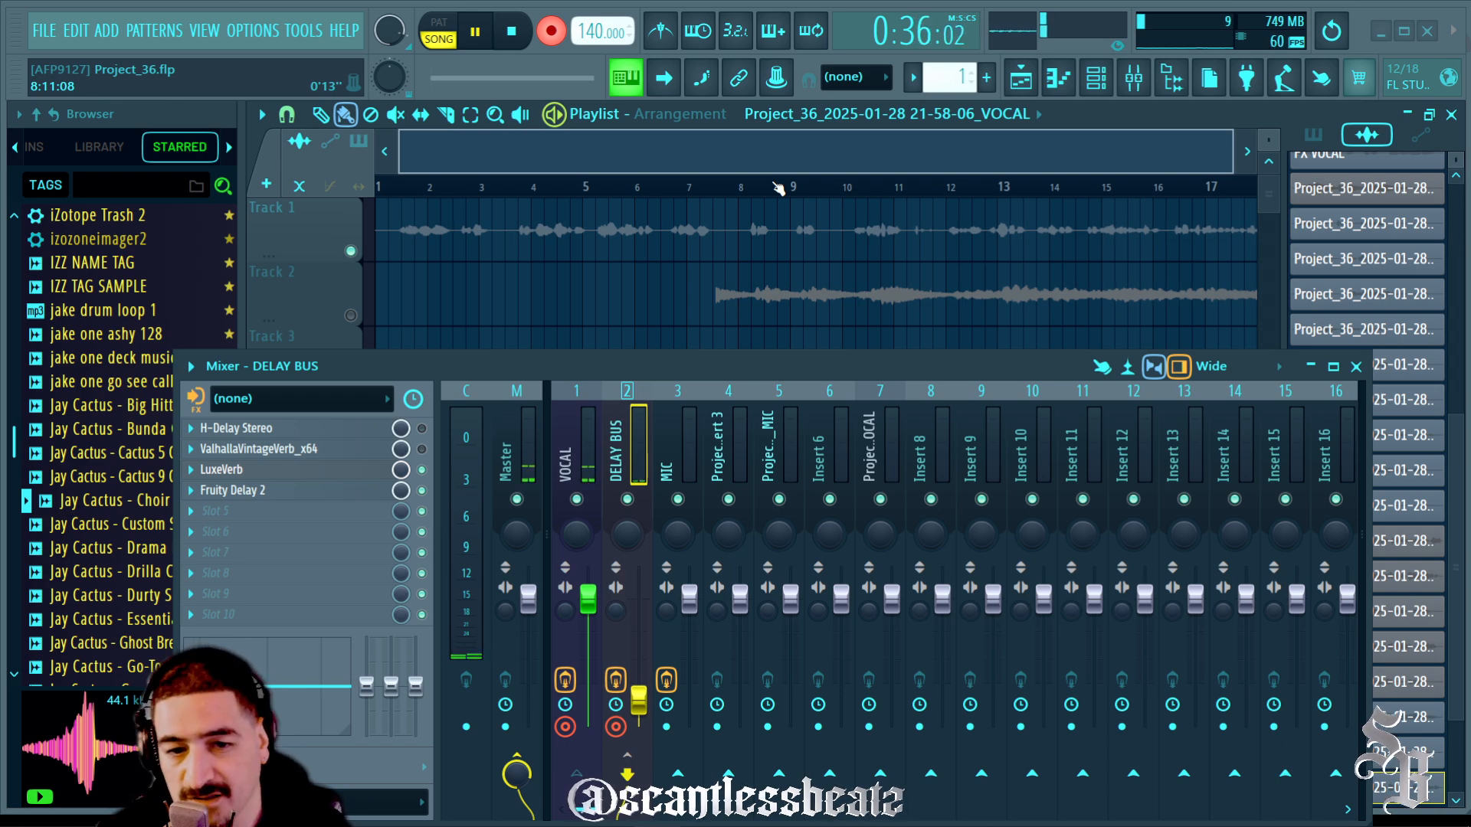
Check the input source and arming of the VOCAL and MIC mixer tracks during the recording
drag(489, 370, 518, 217)
click(603, 312)
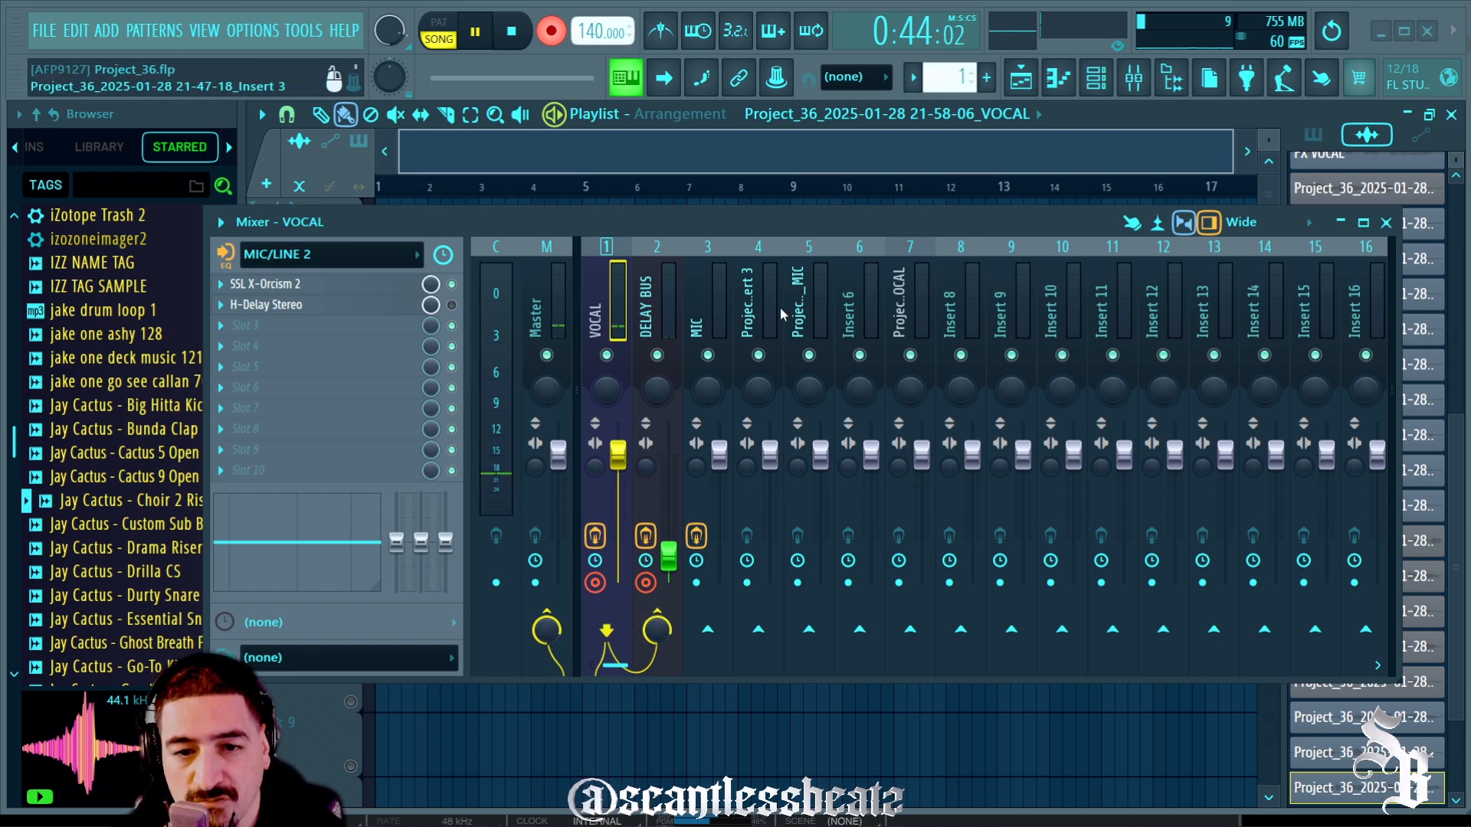
click(700, 301)
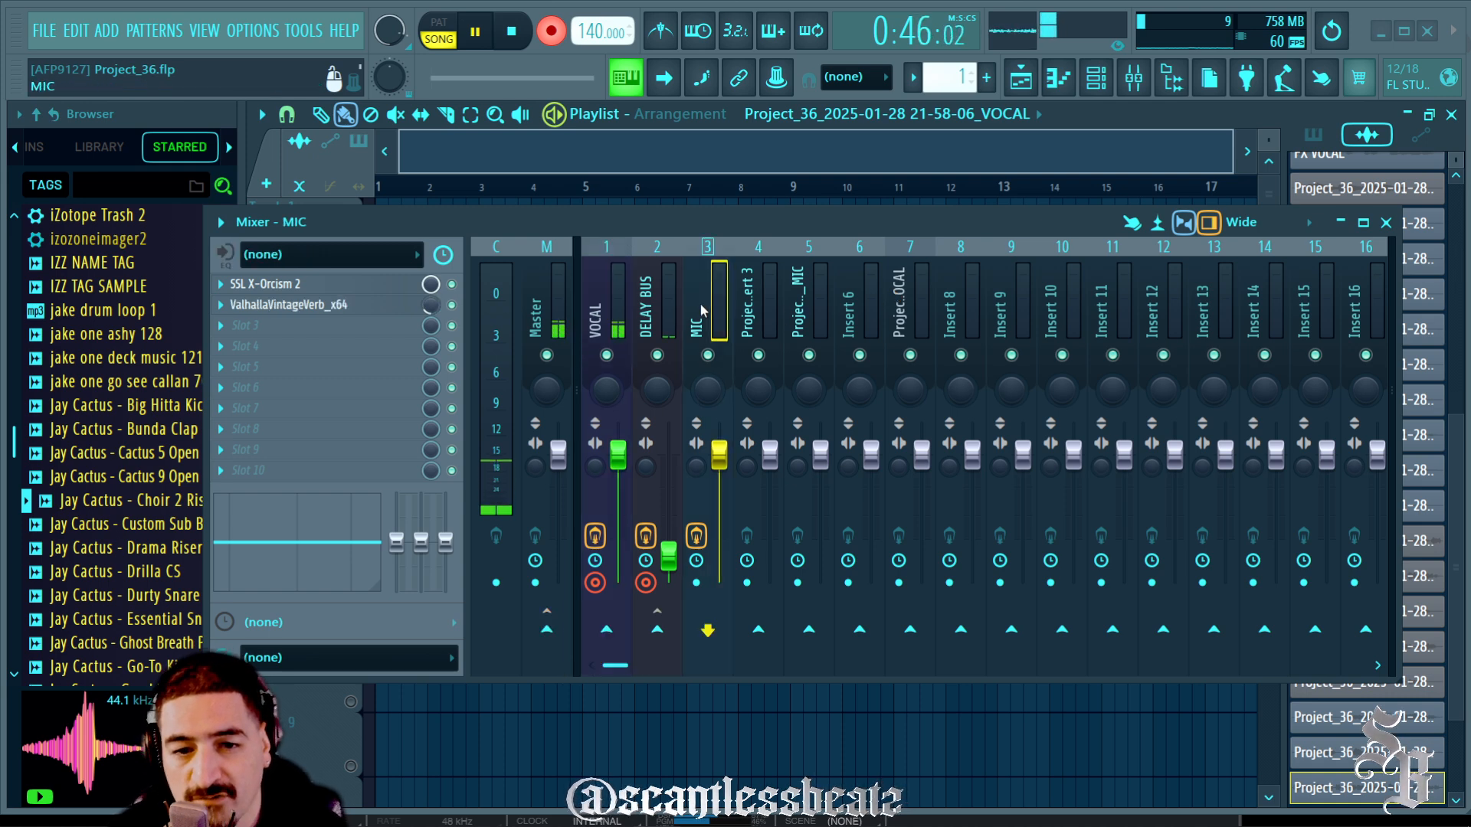
click(771, 307)
click(711, 303)
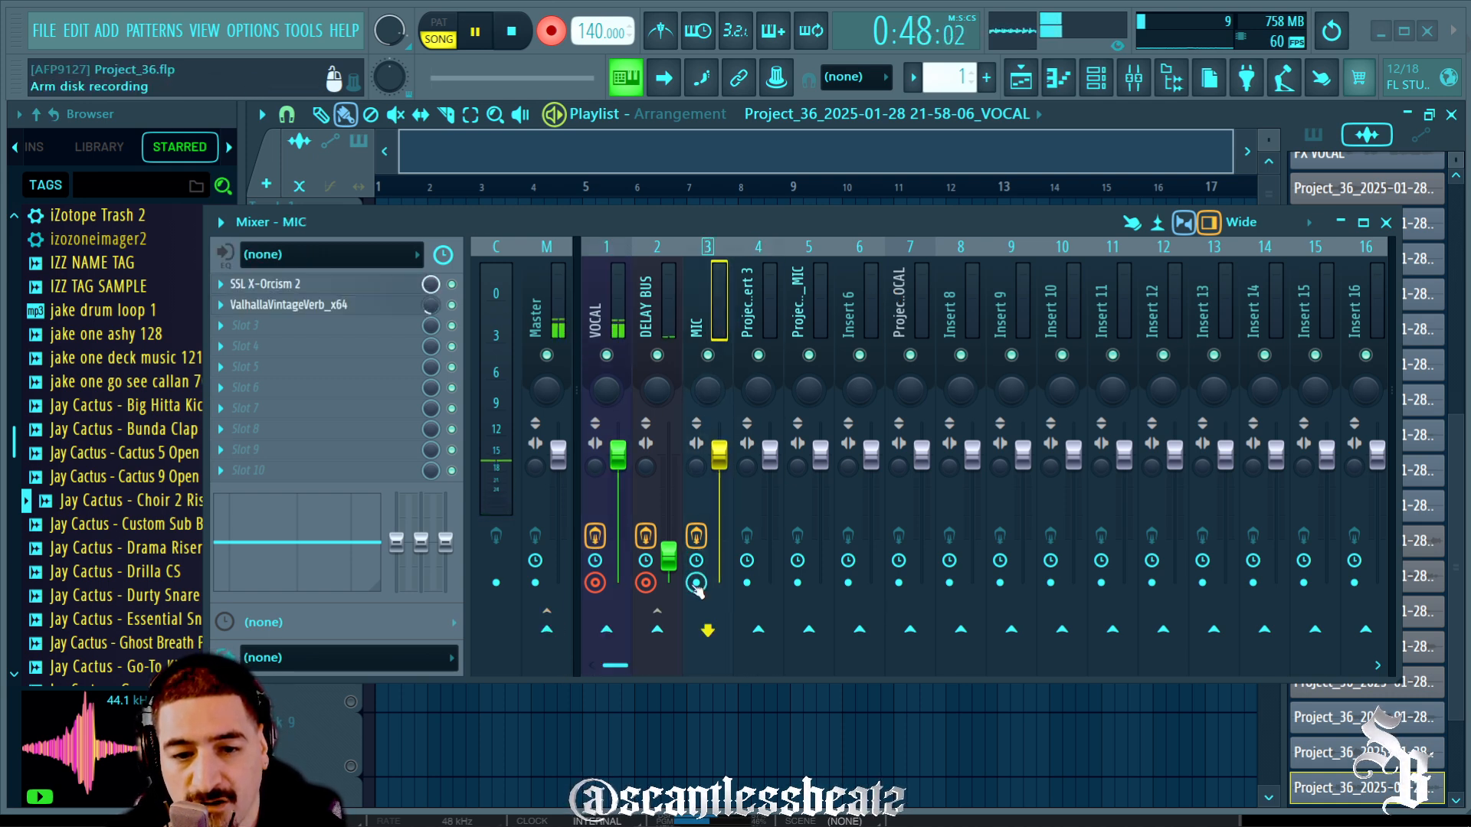
Stop the take and turn off recording mode, muting the VOCAL mixer track
drag(558, 224, 533, 448)
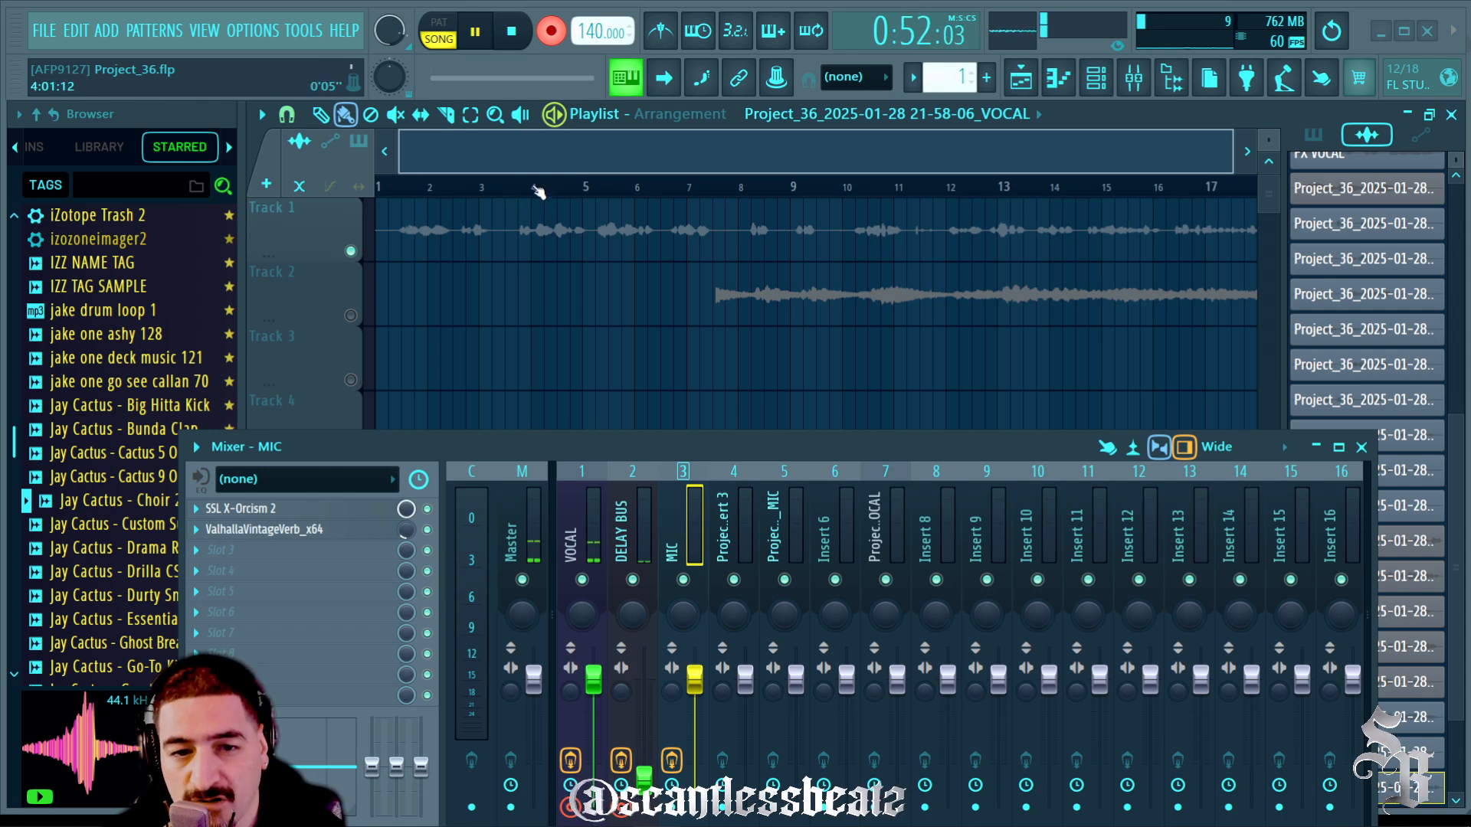
click(511, 38)
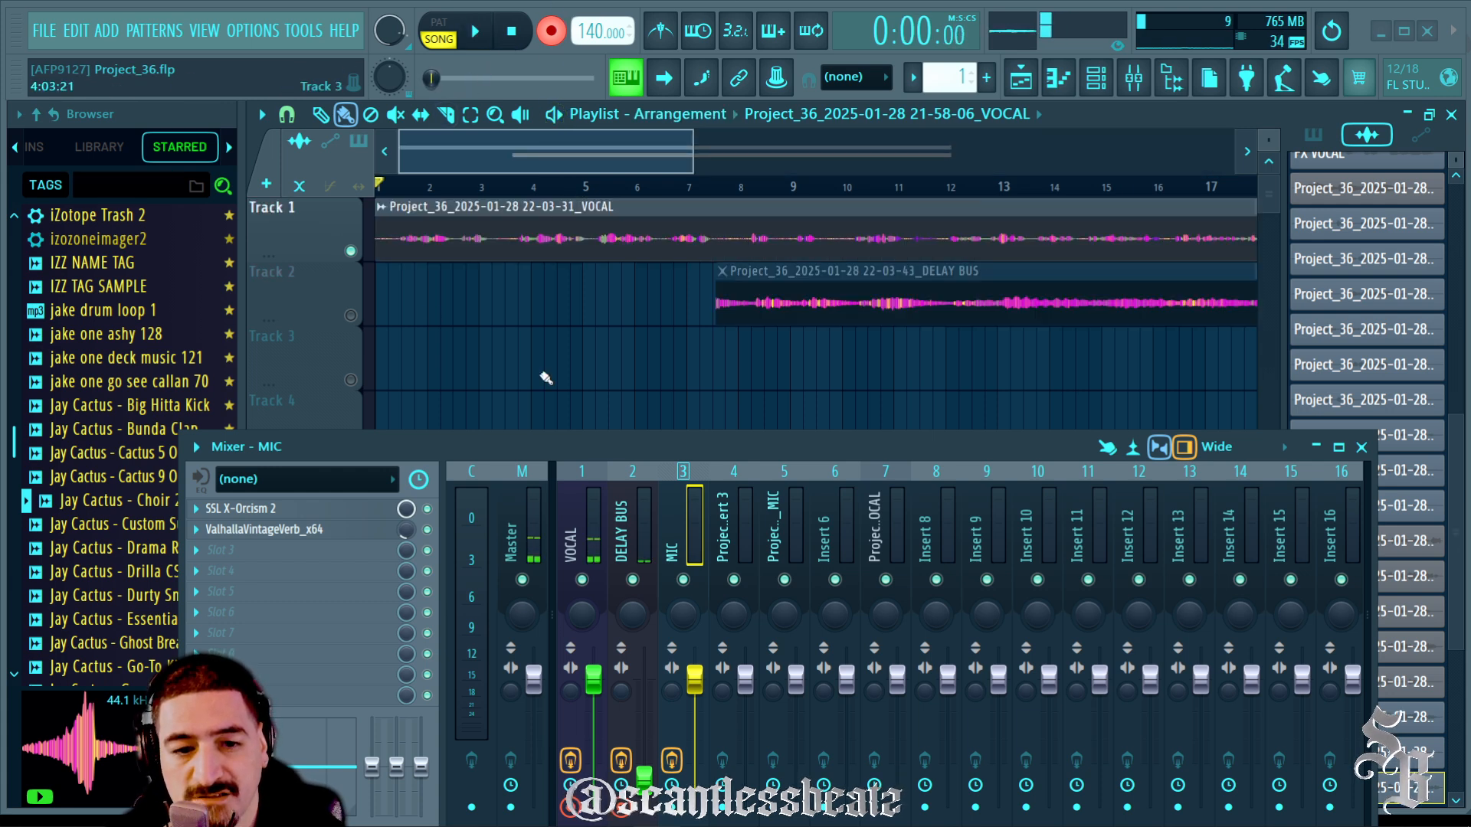
click(584, 579)
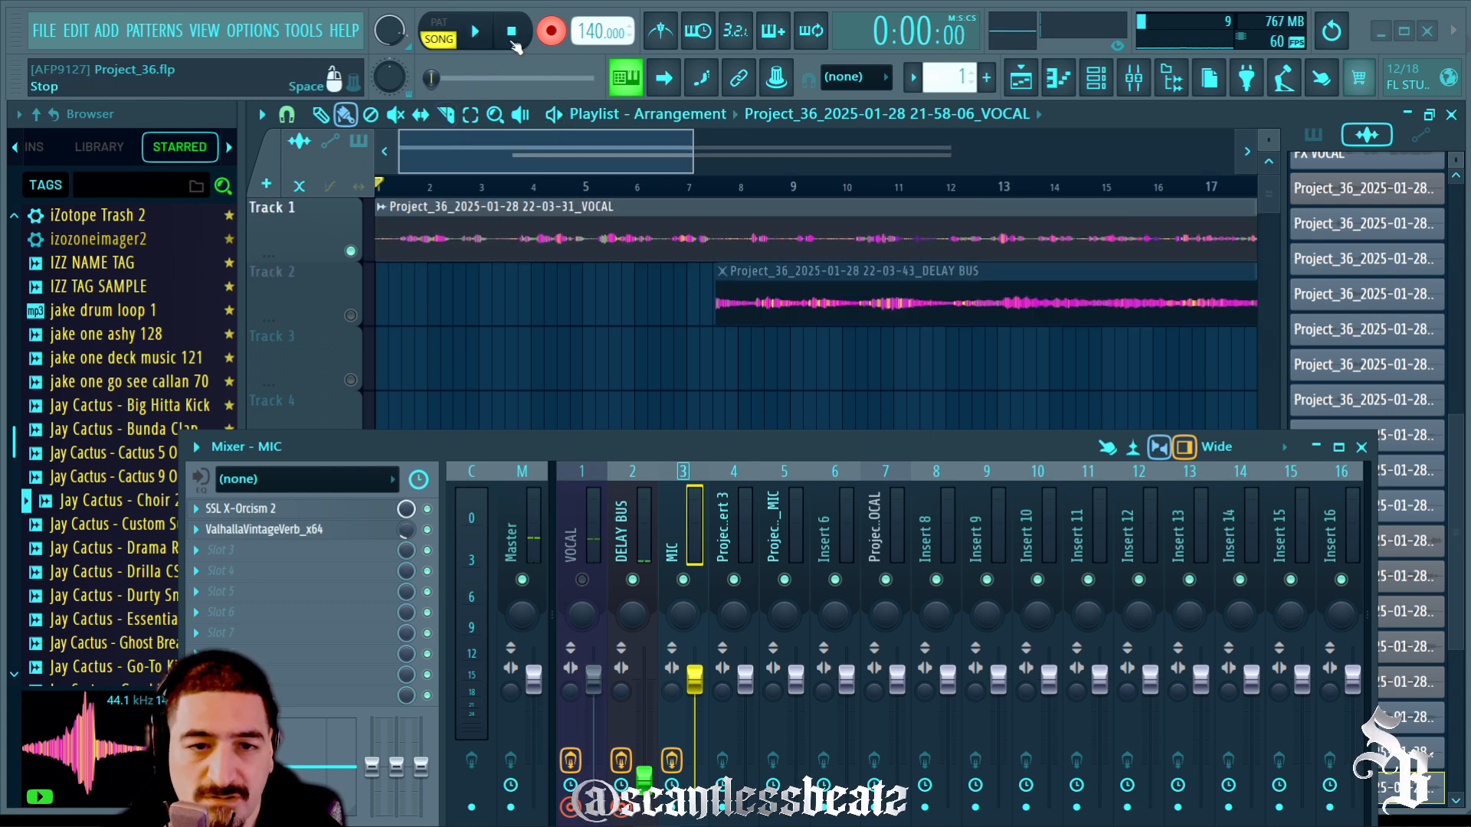
click(551, 30)
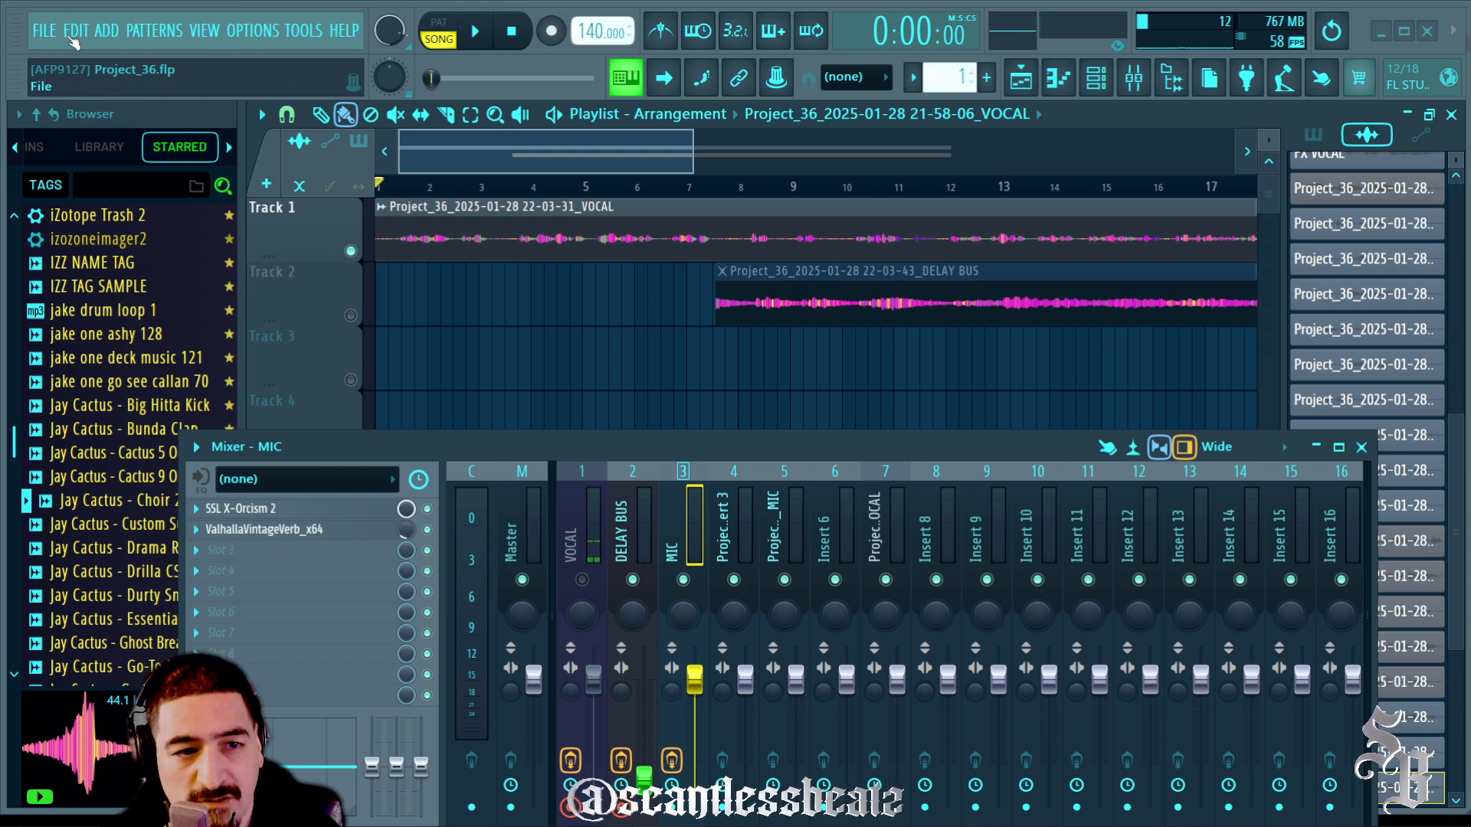
Change the audio device to (Universal Audio Twin USB) in the audio settings
click(251, 30)
click(298, 95)
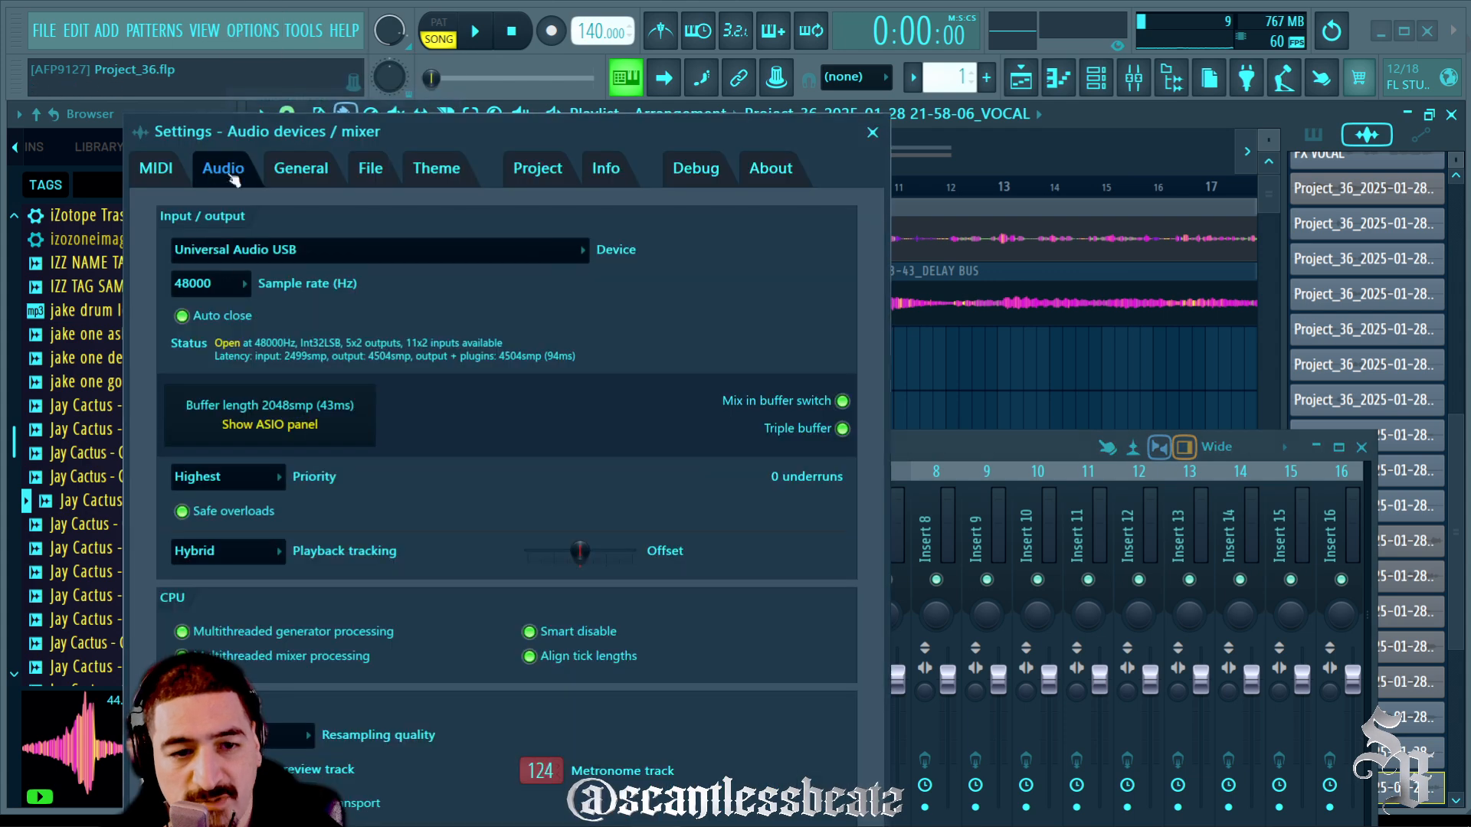
click(268, 249)
click(249, 309)
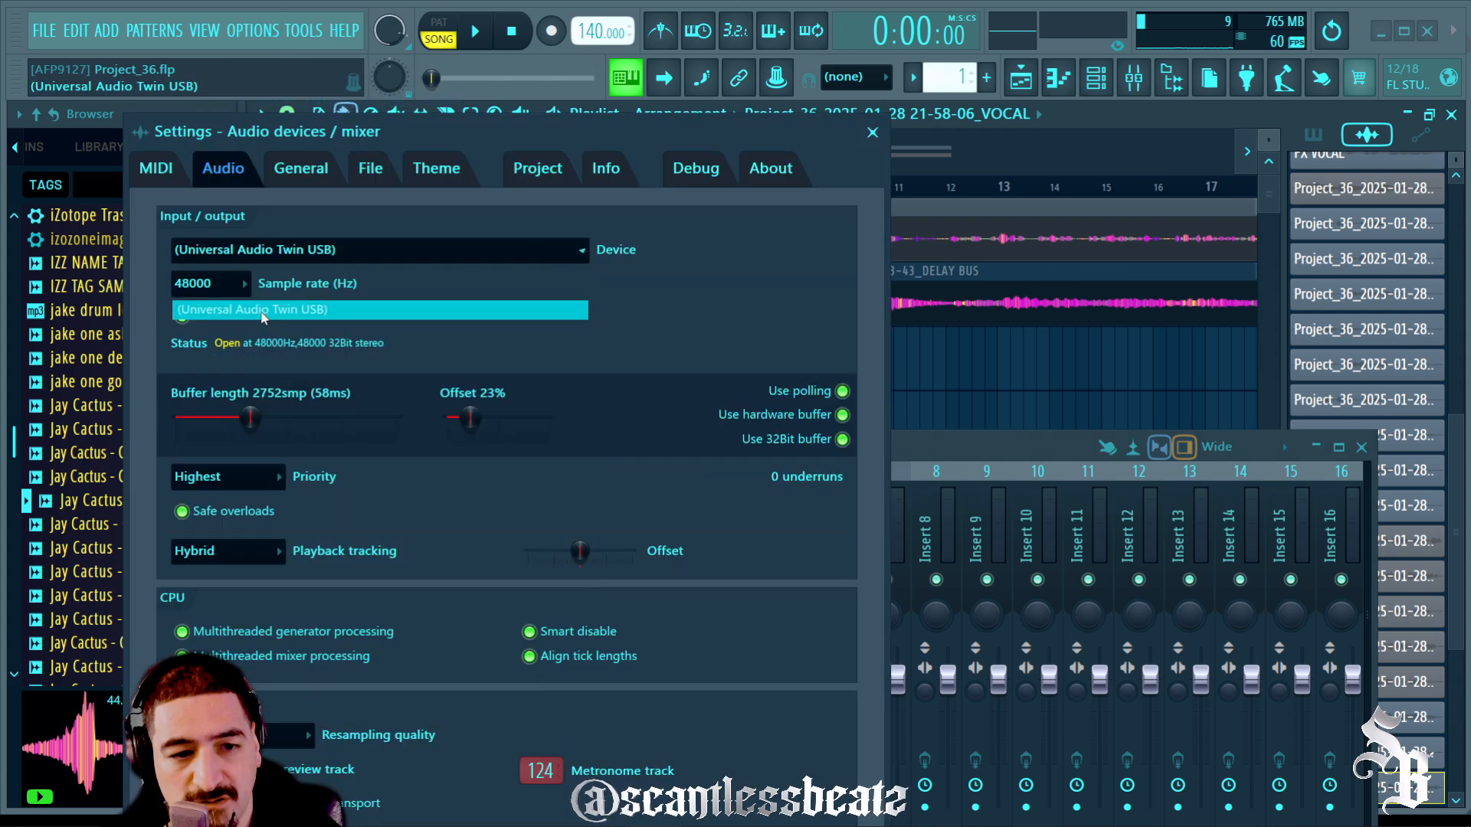
click(872, 133)
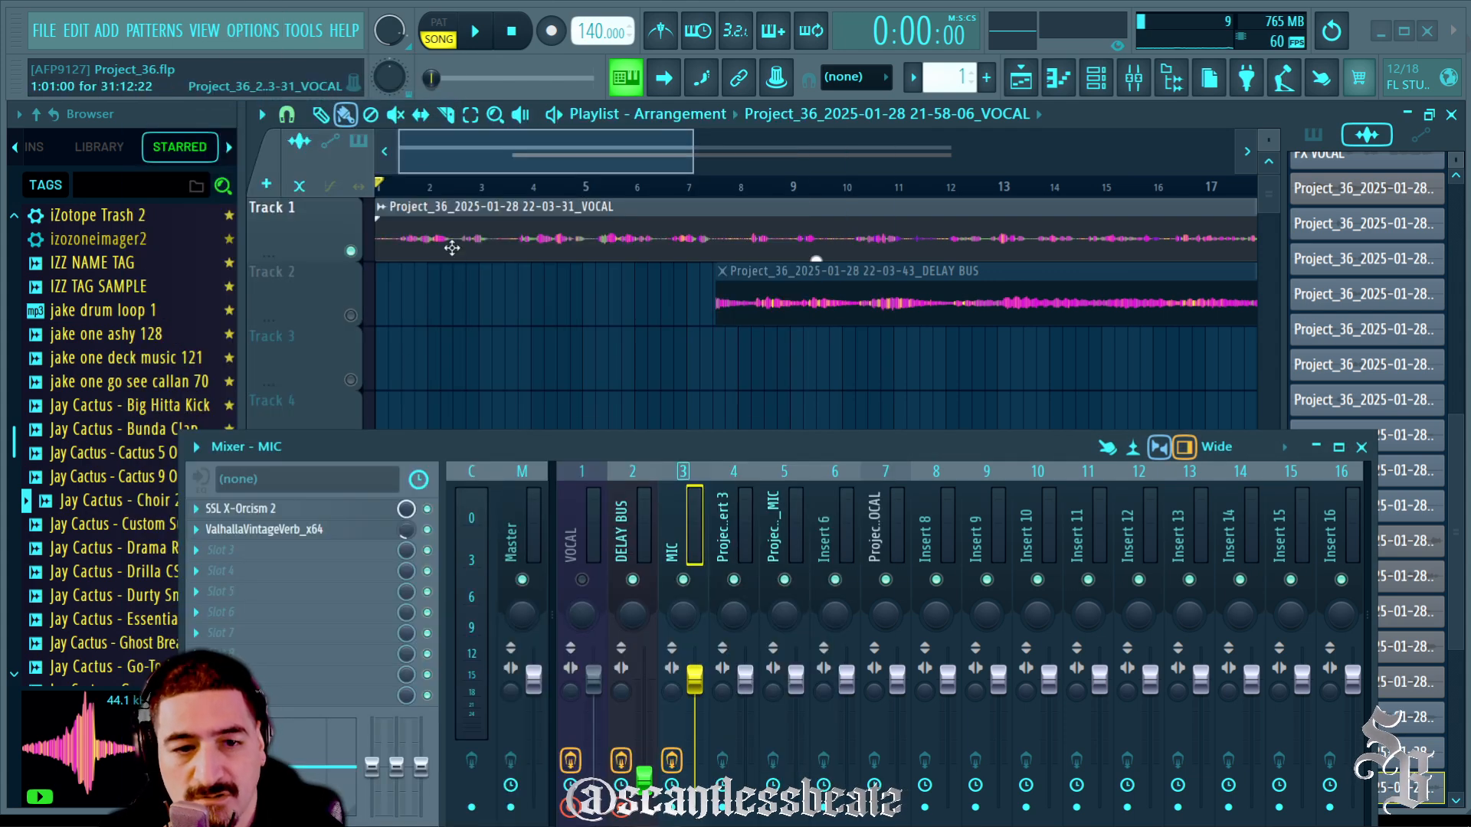
Check the target mixer track assignment of the recorded VOCAL and DELAY BUS audio clips
double_click(452, 245)
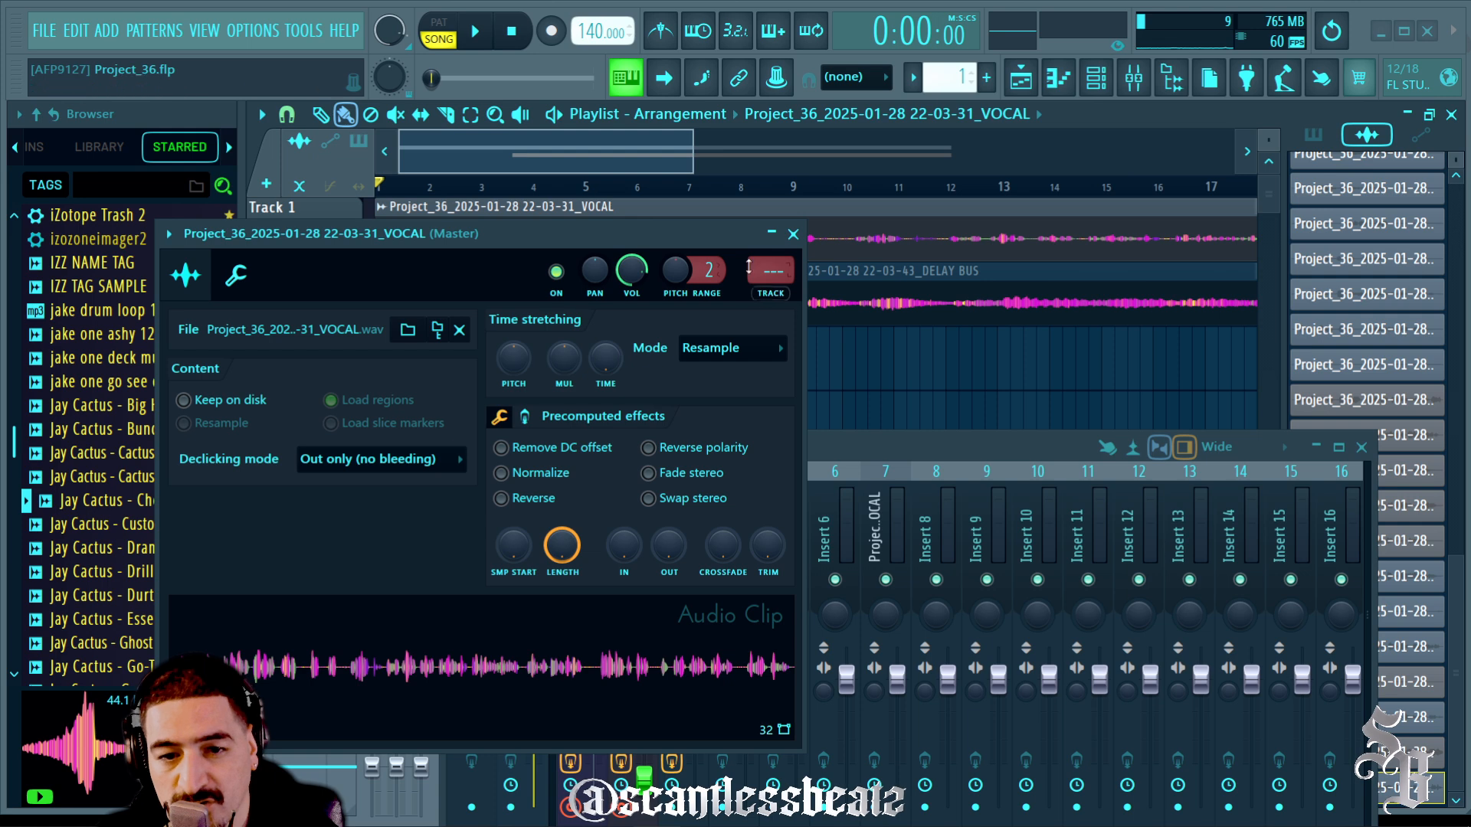
click(793, 235)
double_click(782, 306)
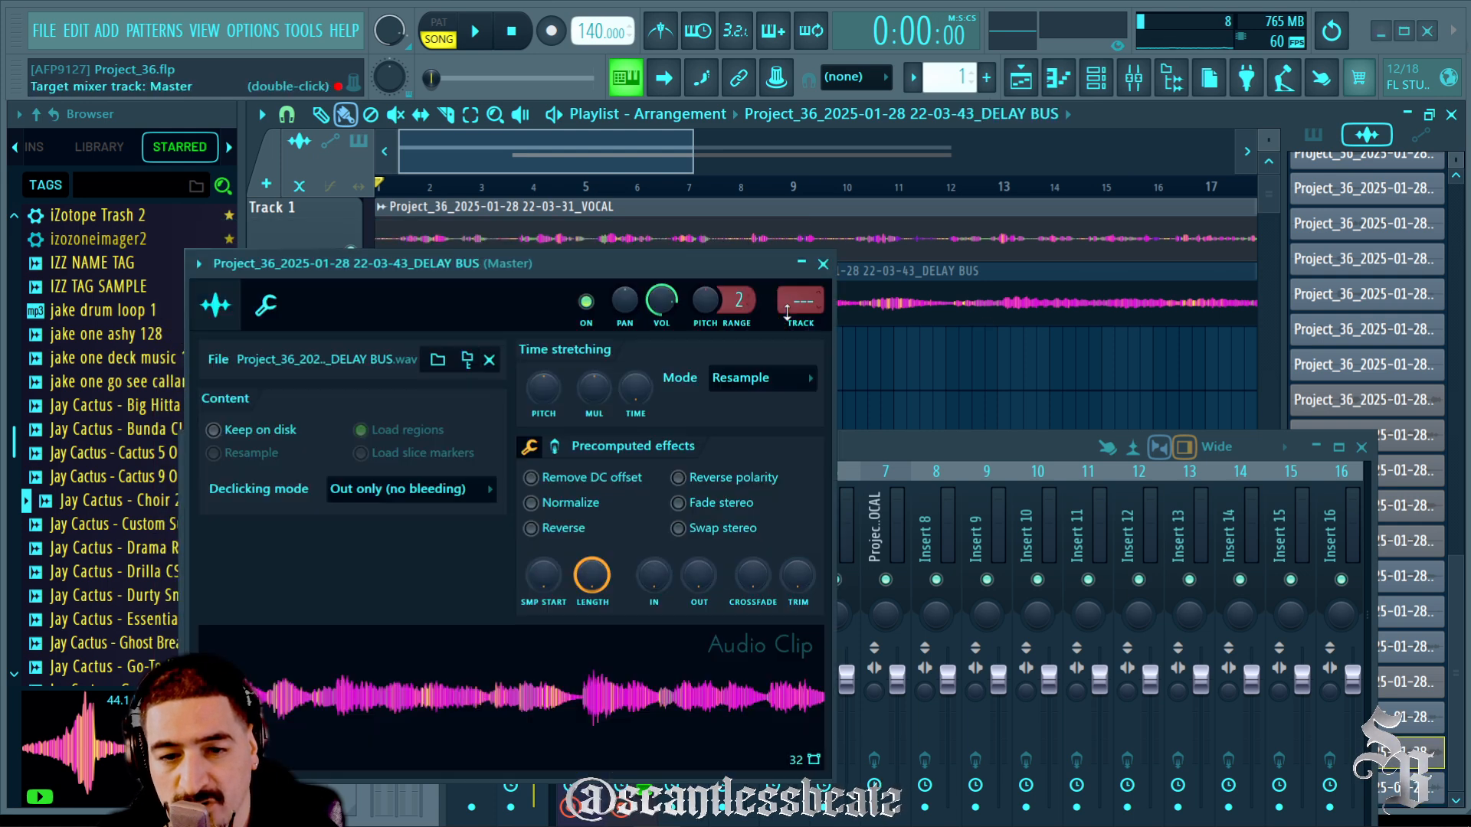
click(823, 264)
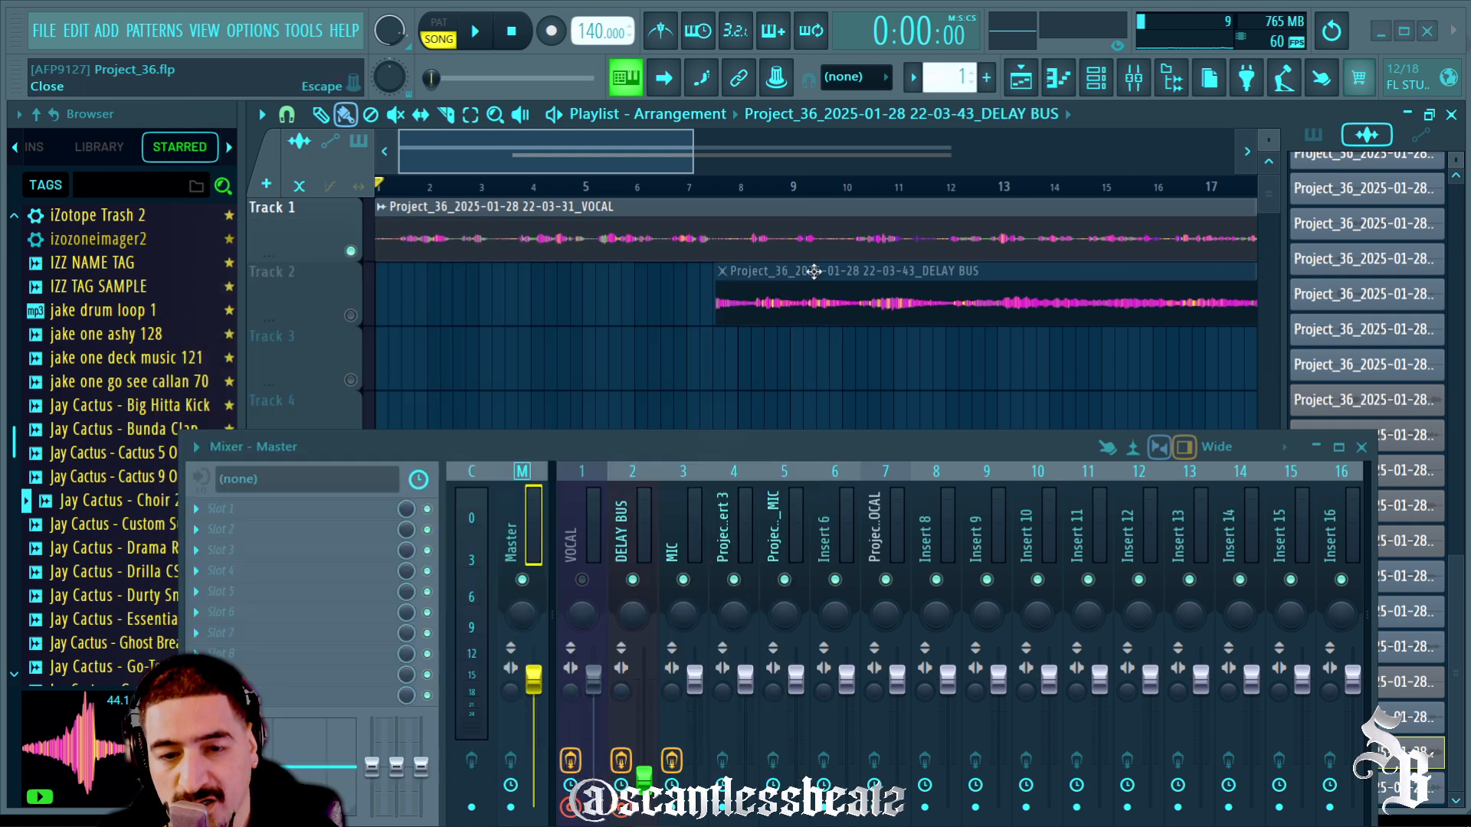
Check the VOCAL mixer track and the channel settings of the recorded VOCAL audio clip
drag(663, 436, 706, 265)
click(628, 349)
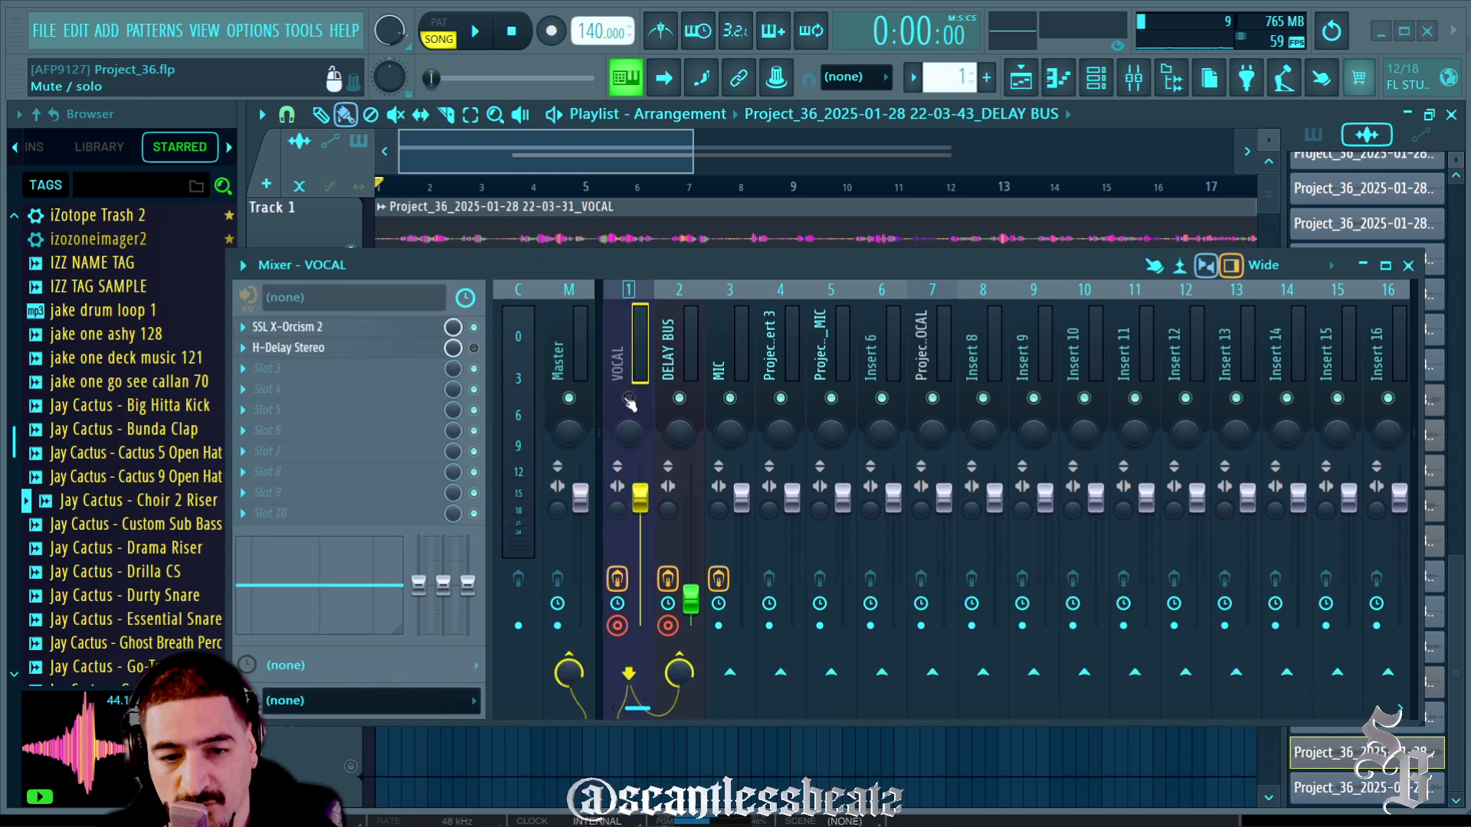
drag(607, 265, 581, 384)
double_click(562, 236)
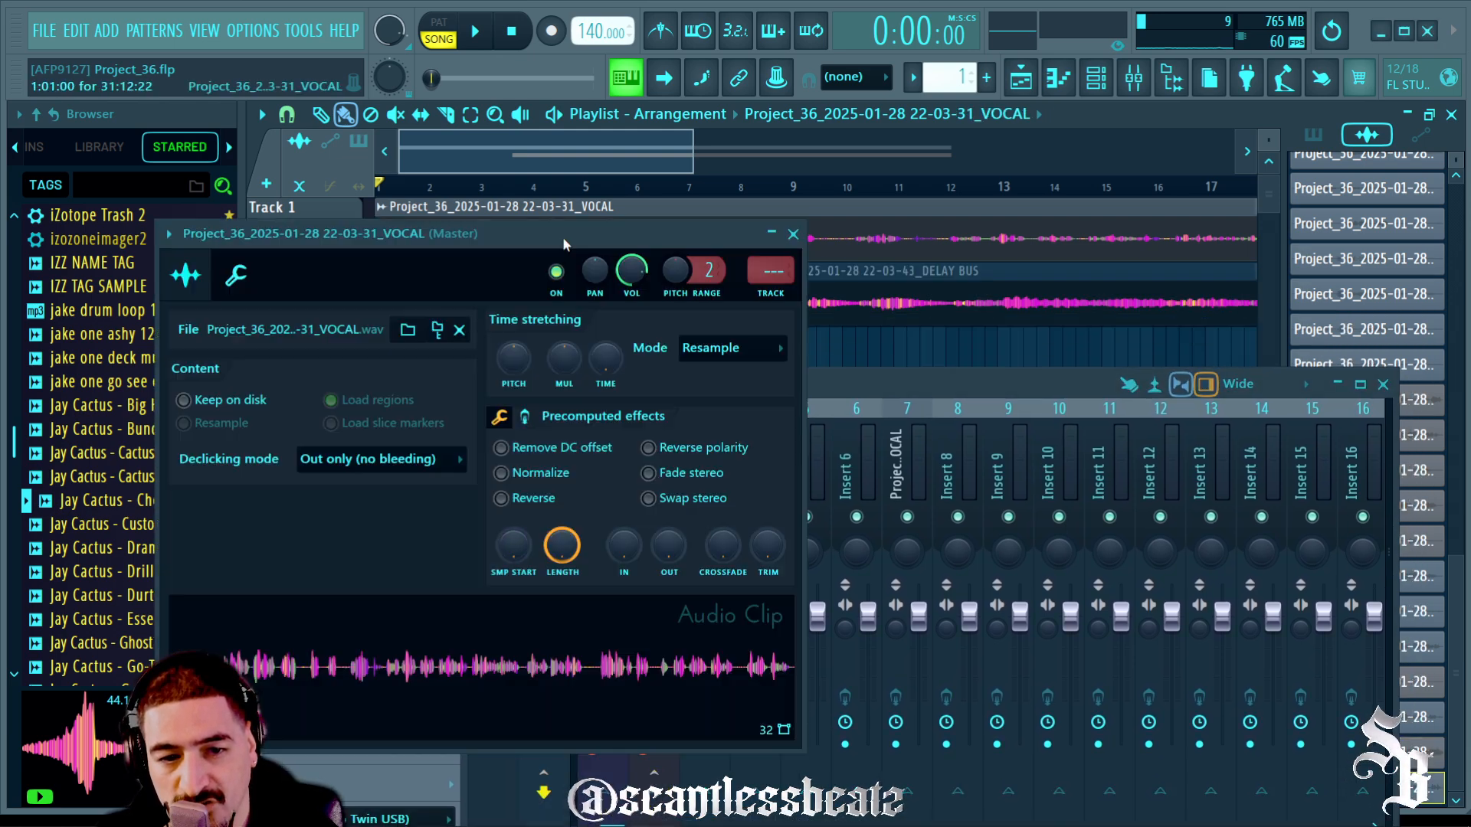
click(793, 233)
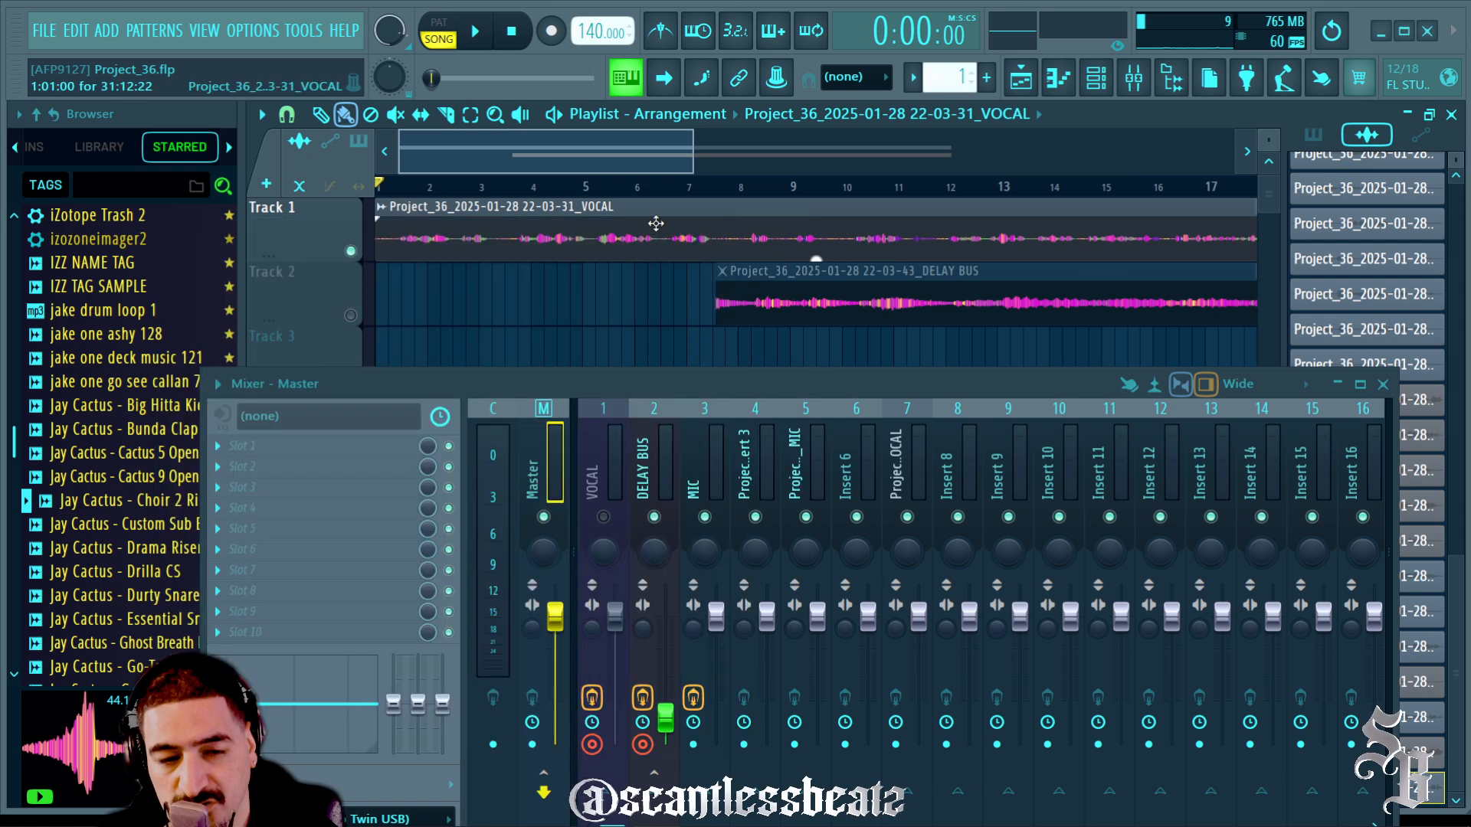
Play the arrangement from late in bar 3, unmute playlist Track 2 and check the DELAY BUS clip's channel settings
click(518, 187)
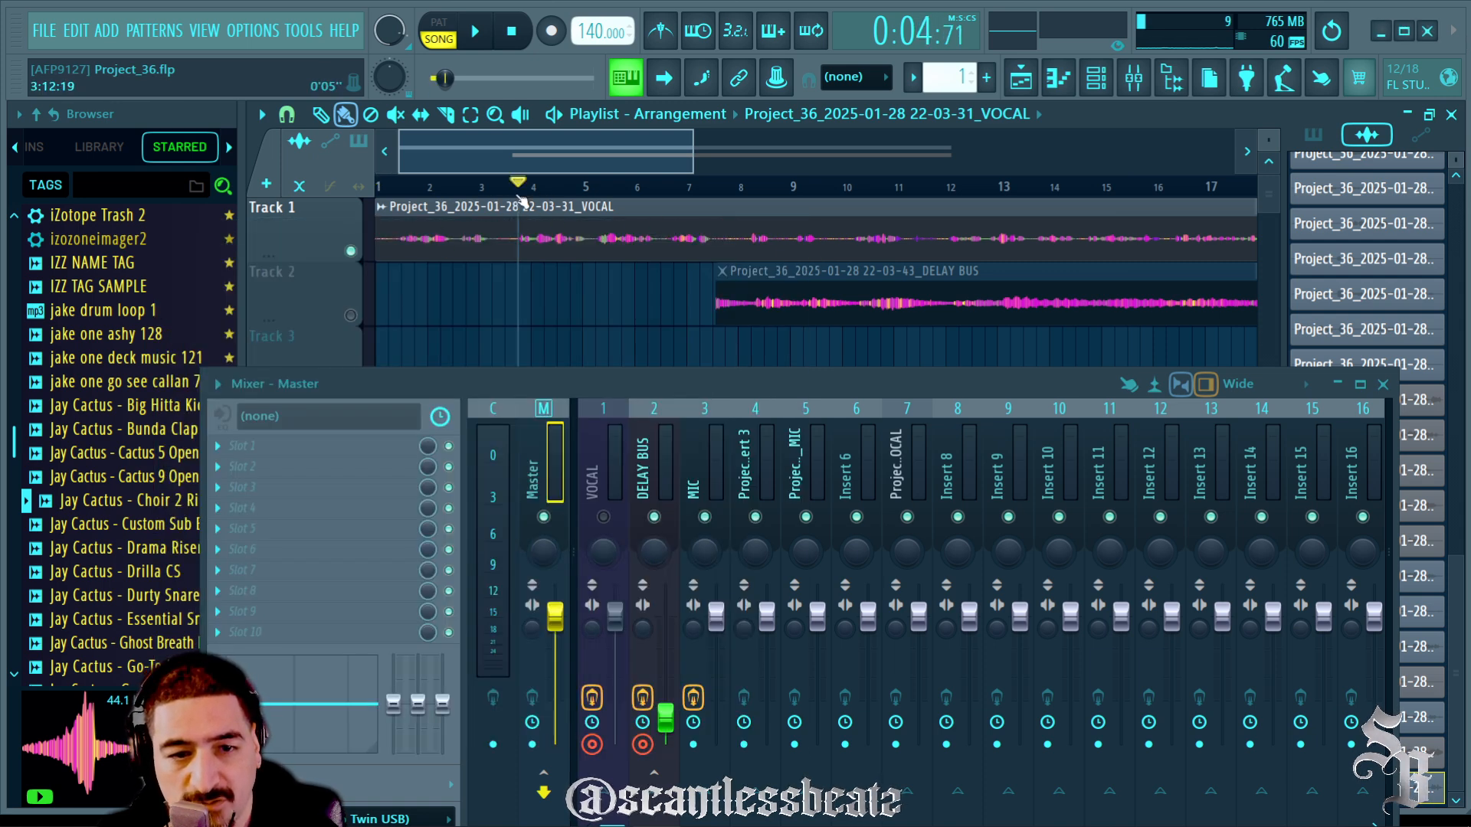
key(space)
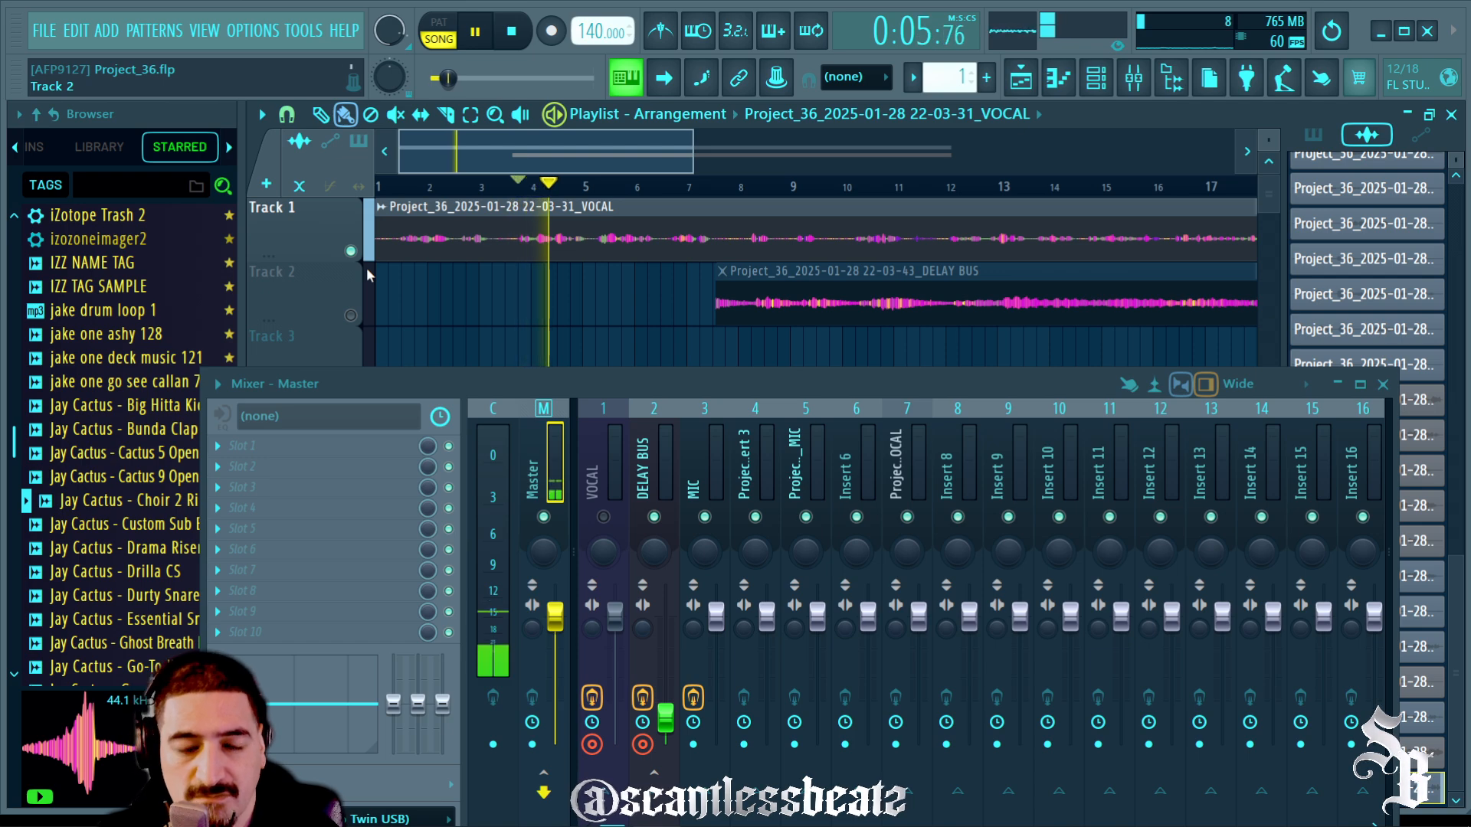
click(350, 315)
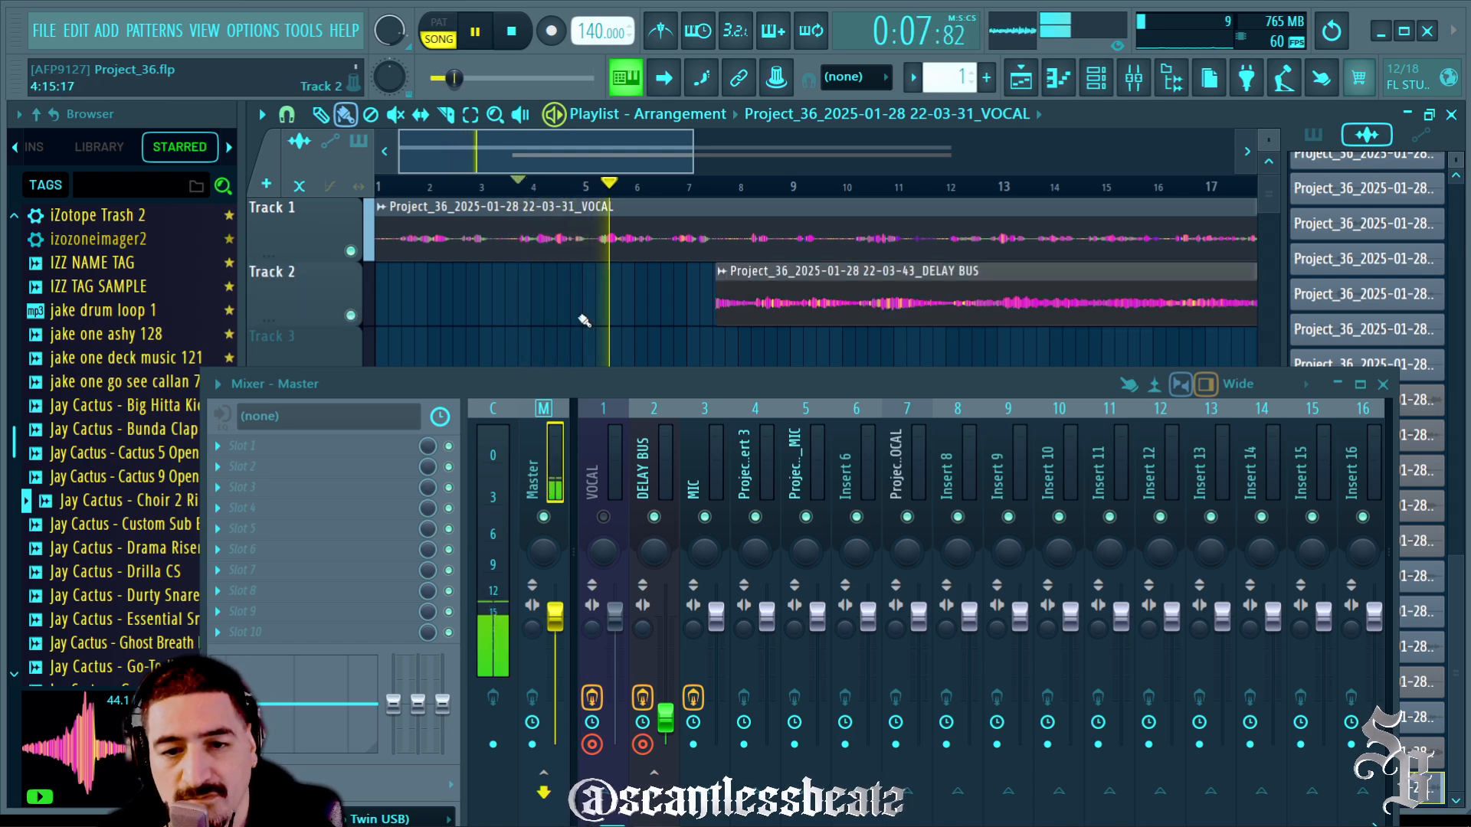
double_click(774, 308)
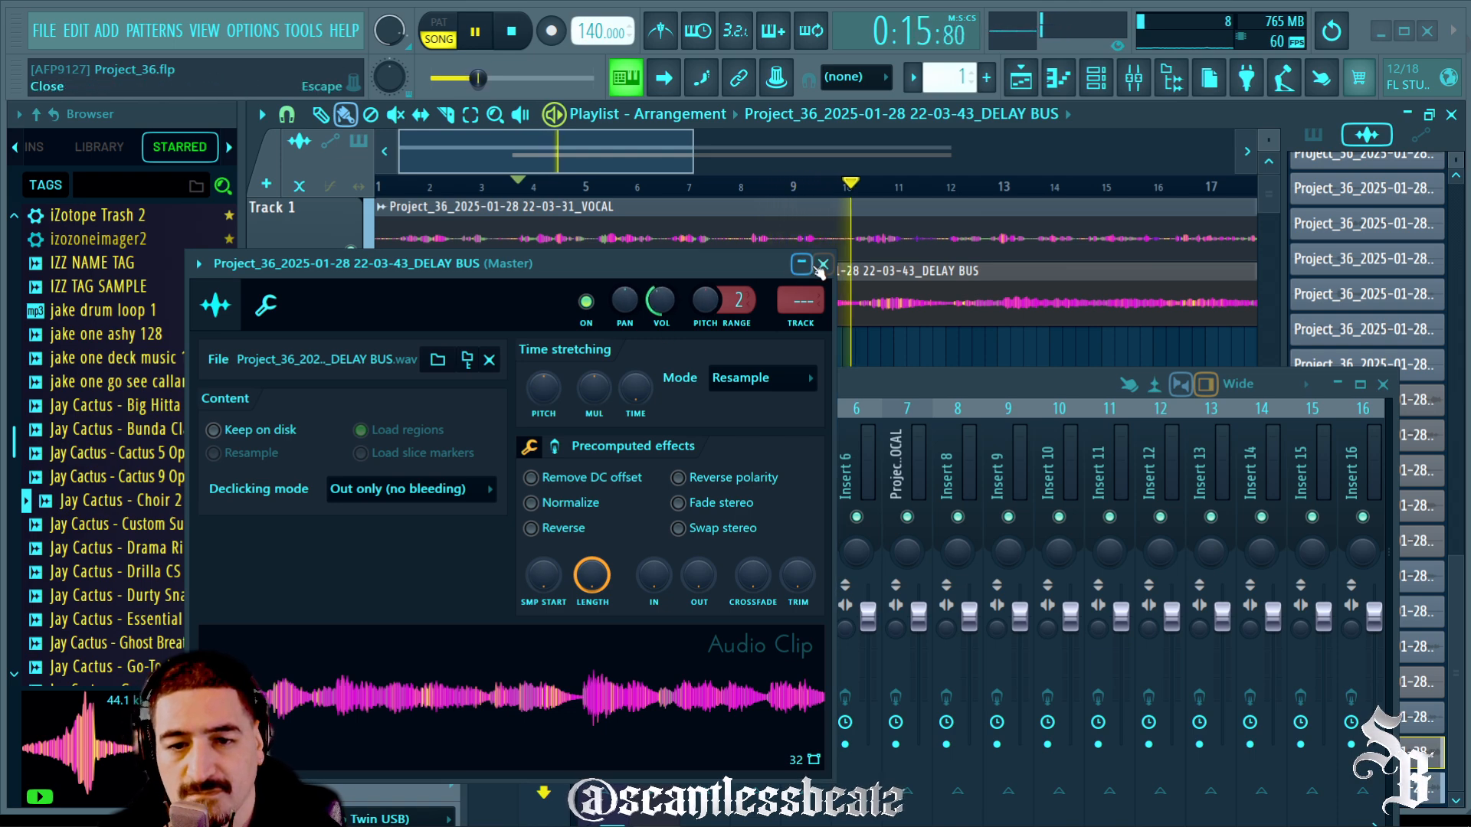
key(Escape)
Examine the start of the DELAY BUS clip, stop playback and inspect the effects on the DELAY BUS and MIC mixer tracks
scroll(729, 189, up, 6)
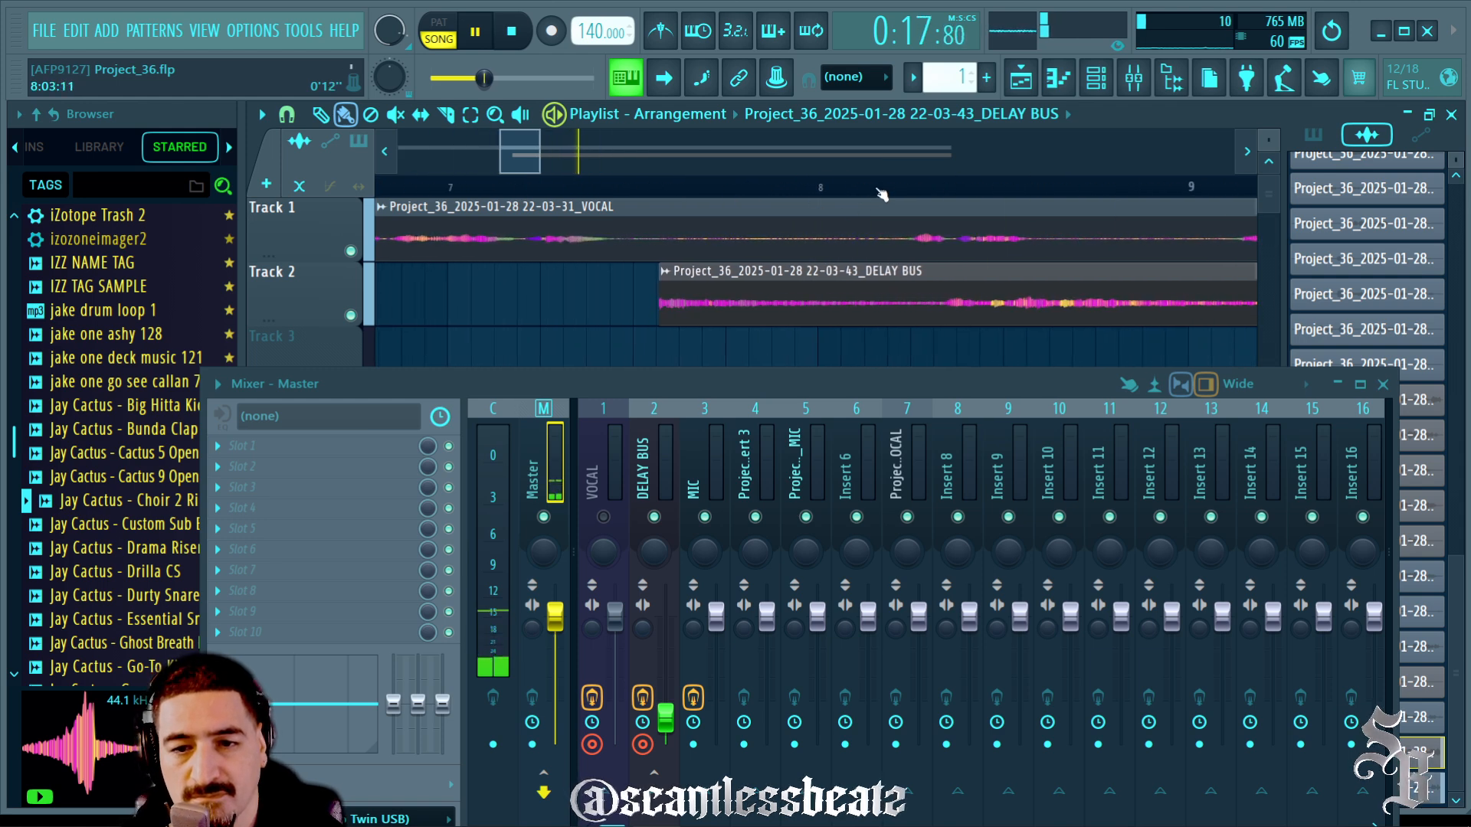
scroll(882, 188, up, 2)
scroll(812, 200, down, 3)
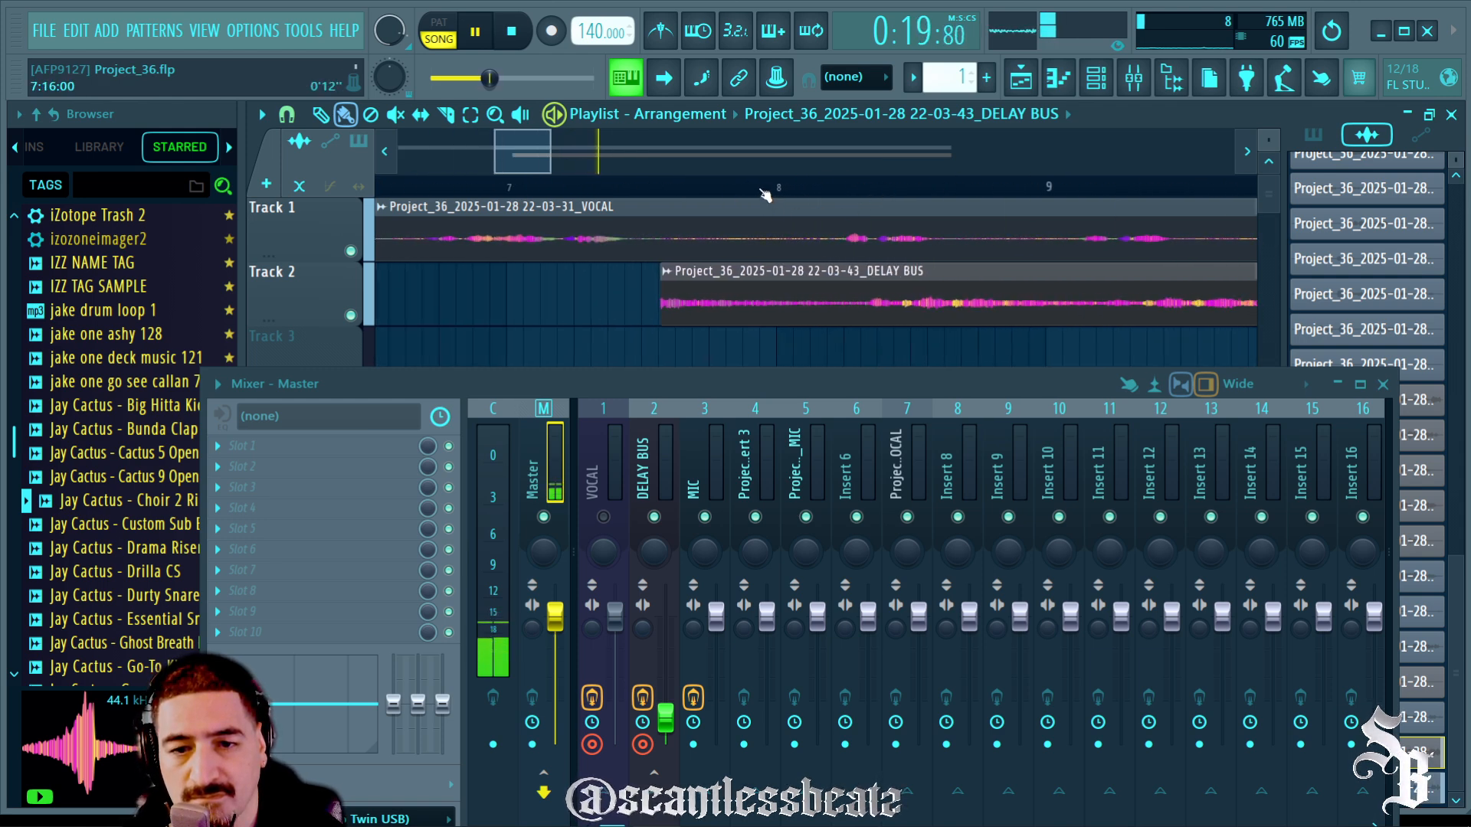
key(space)
scroll(845, 201, up, 3)
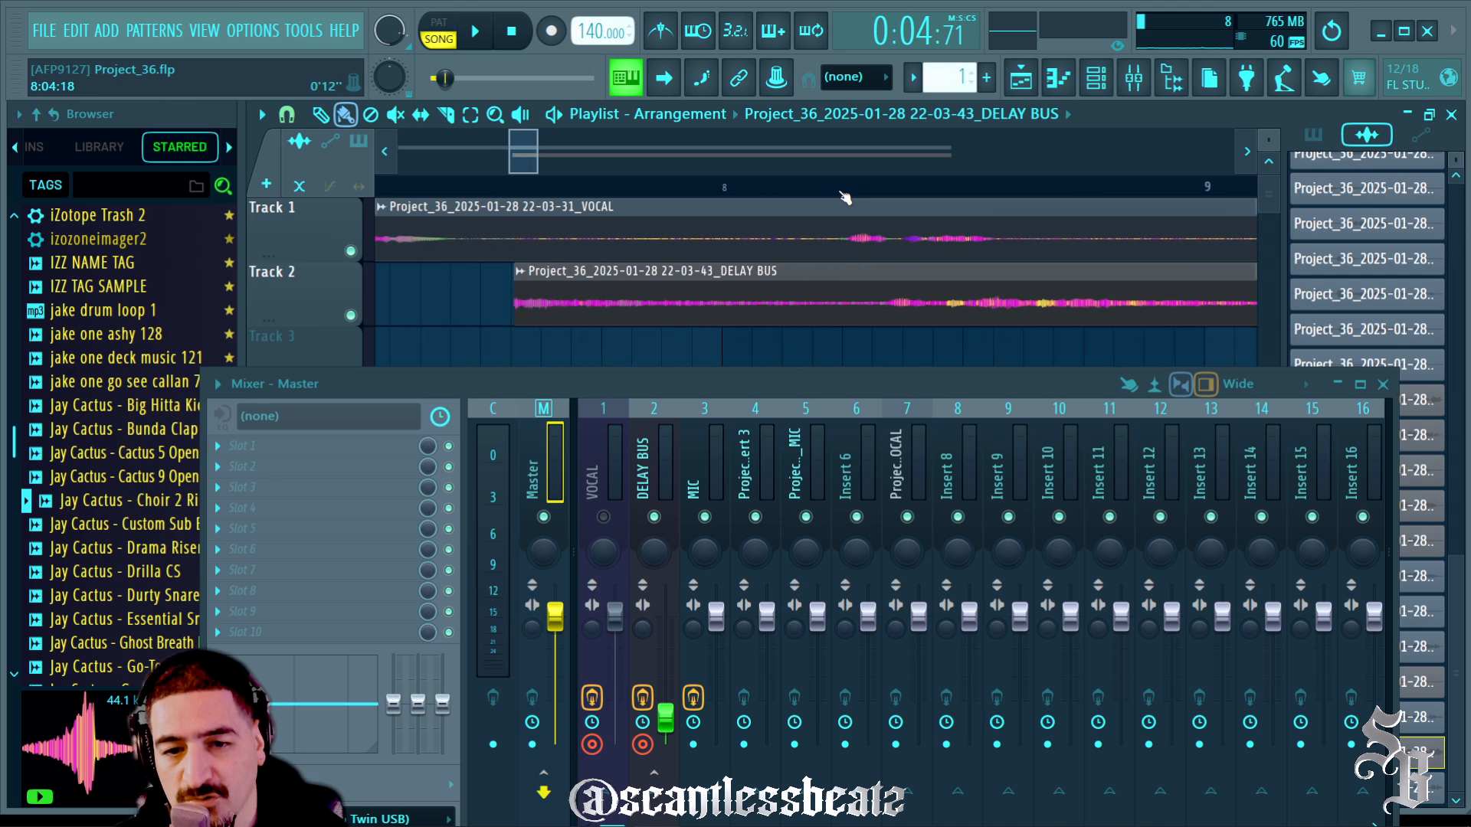
click(660, 479)
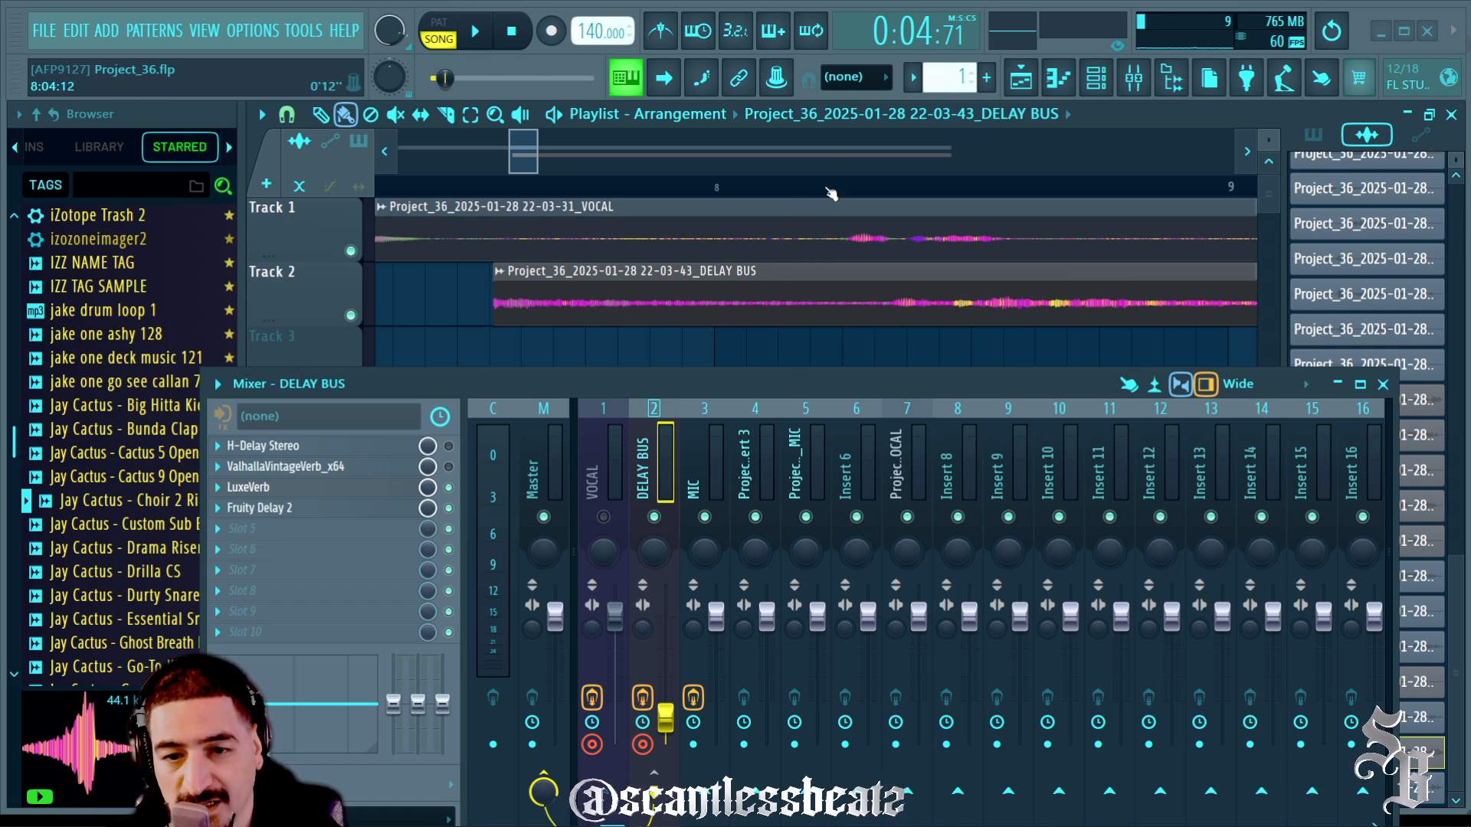
scroll(834, 193, up, 1)
click(704, 443)
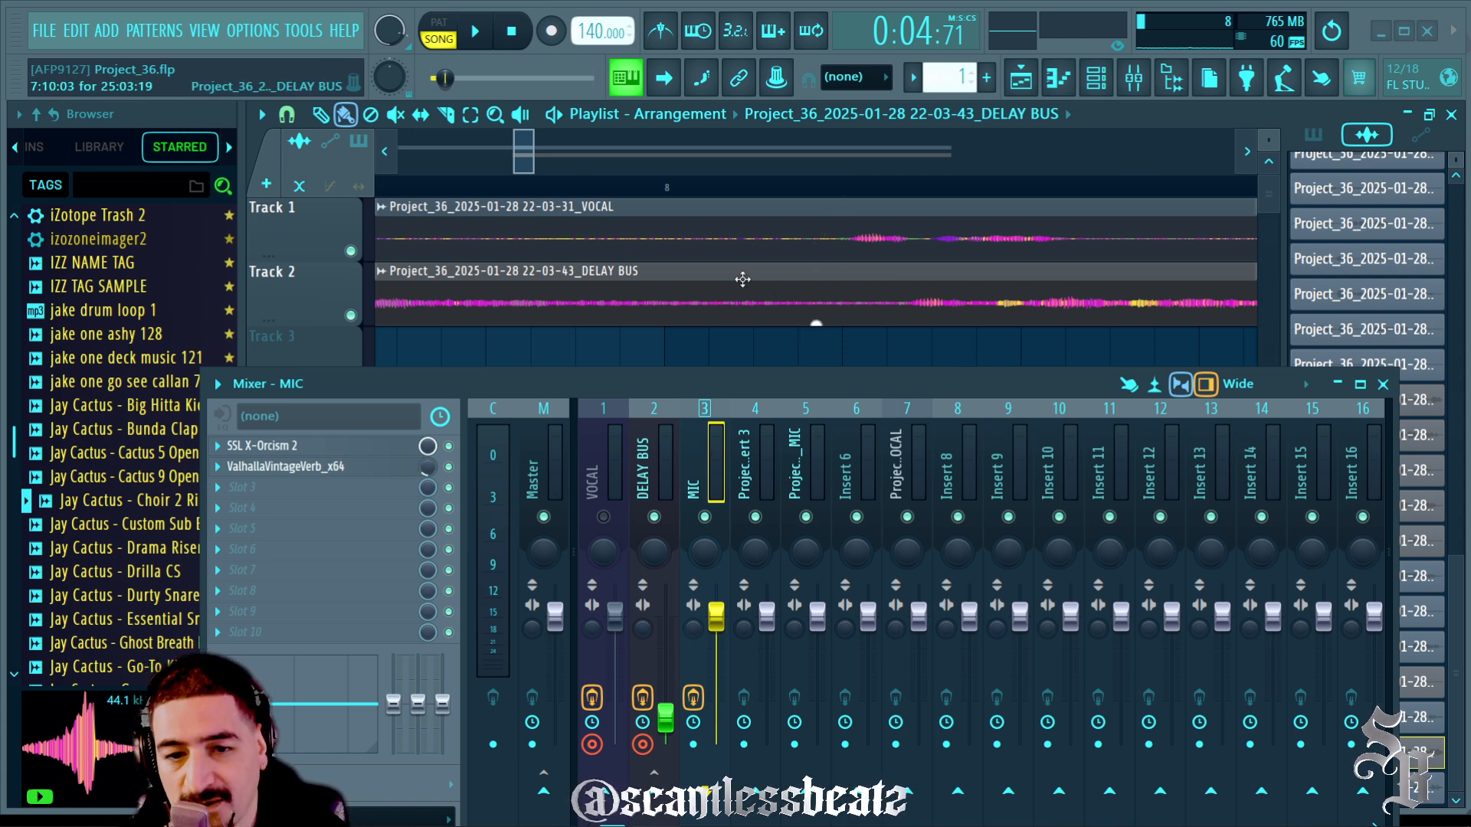
Place the playhead at the vocal onset just after bar 8 and increase the heights of playlist Tracks 1 and 2
click(843, 188)
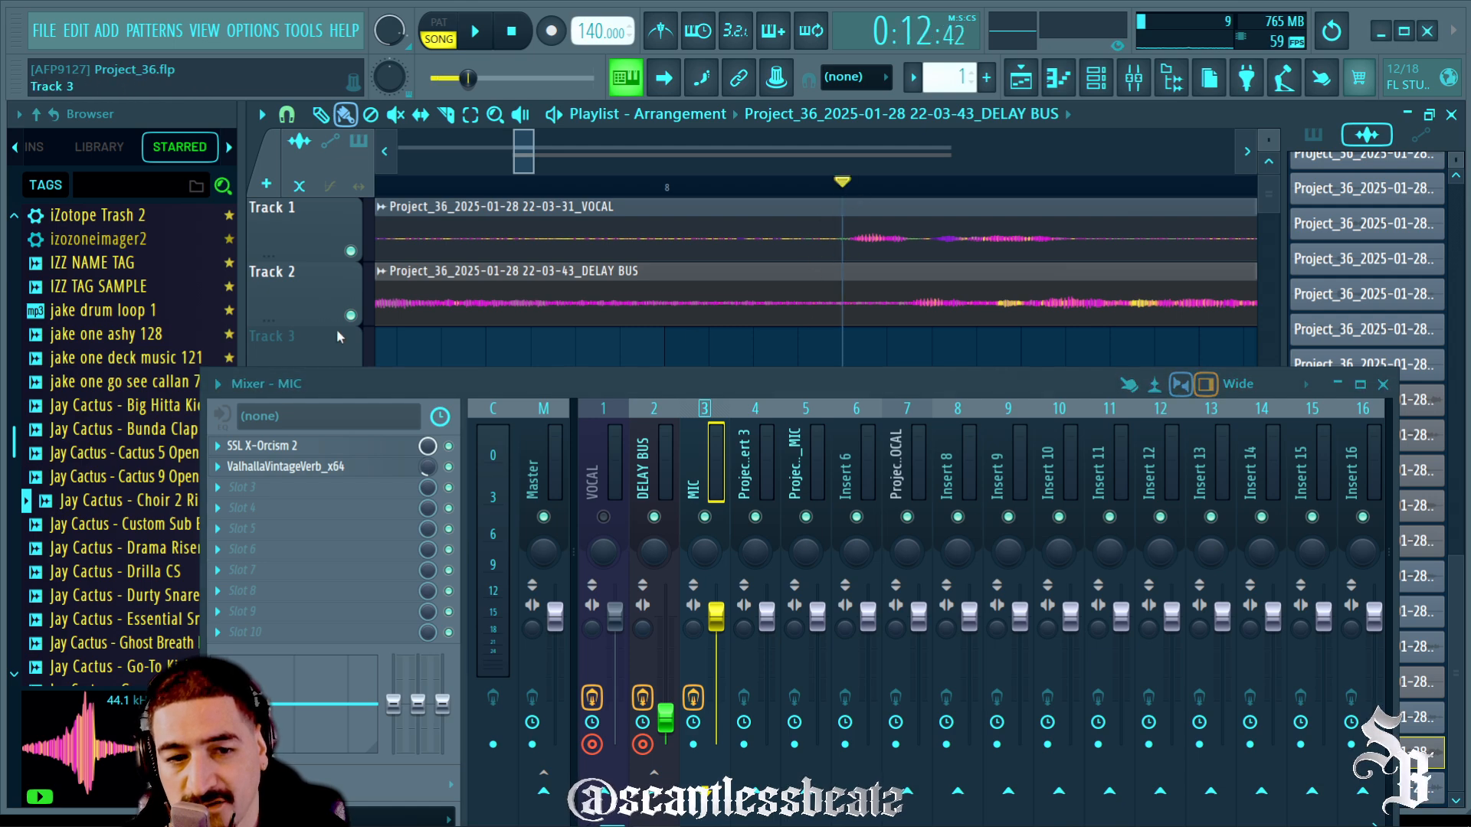
drag(338, 328, 330, 397)
drag(334, 263, 337, 292)
scroll(641, 273, down, 1)
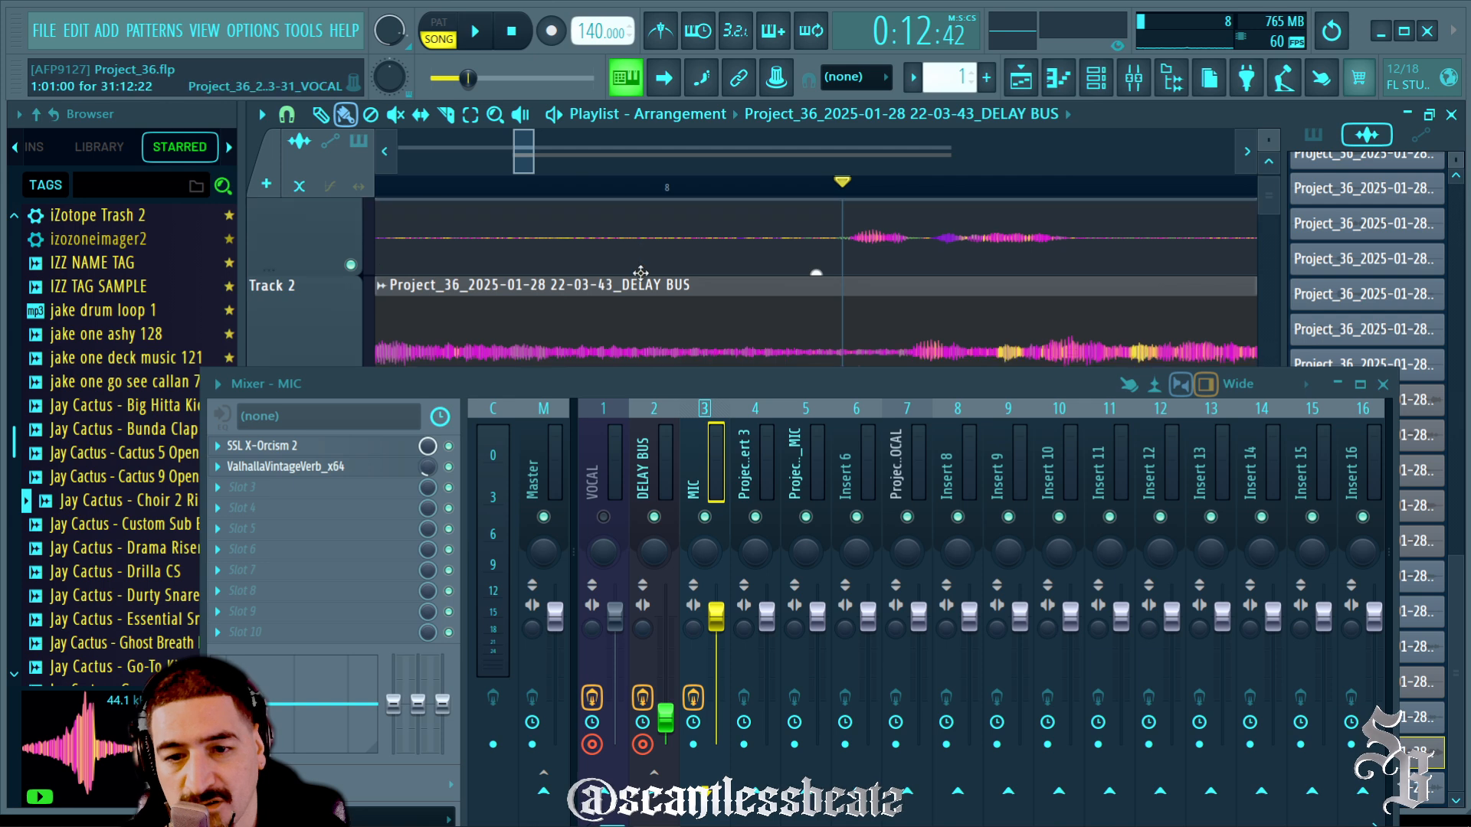
scroll(642, 273, down, 3)
scroll(732, 285, up, 4)
drag(825, 379, 853, 506)
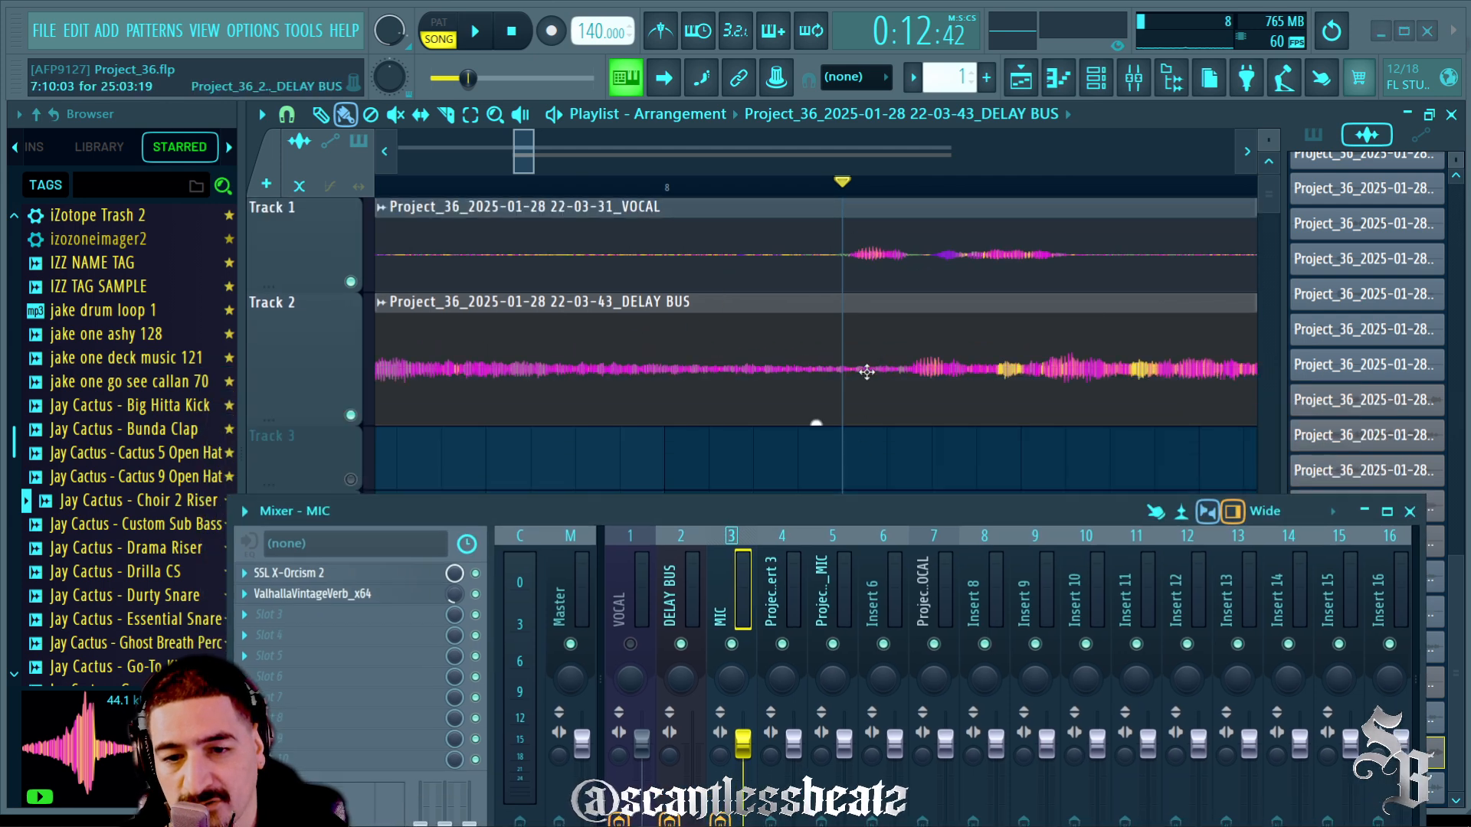
Compare the VOCAL and DELAY BUS waveforms around the playhead and play both clips together from just after bar 8
scroll(831, 193, down, 1)
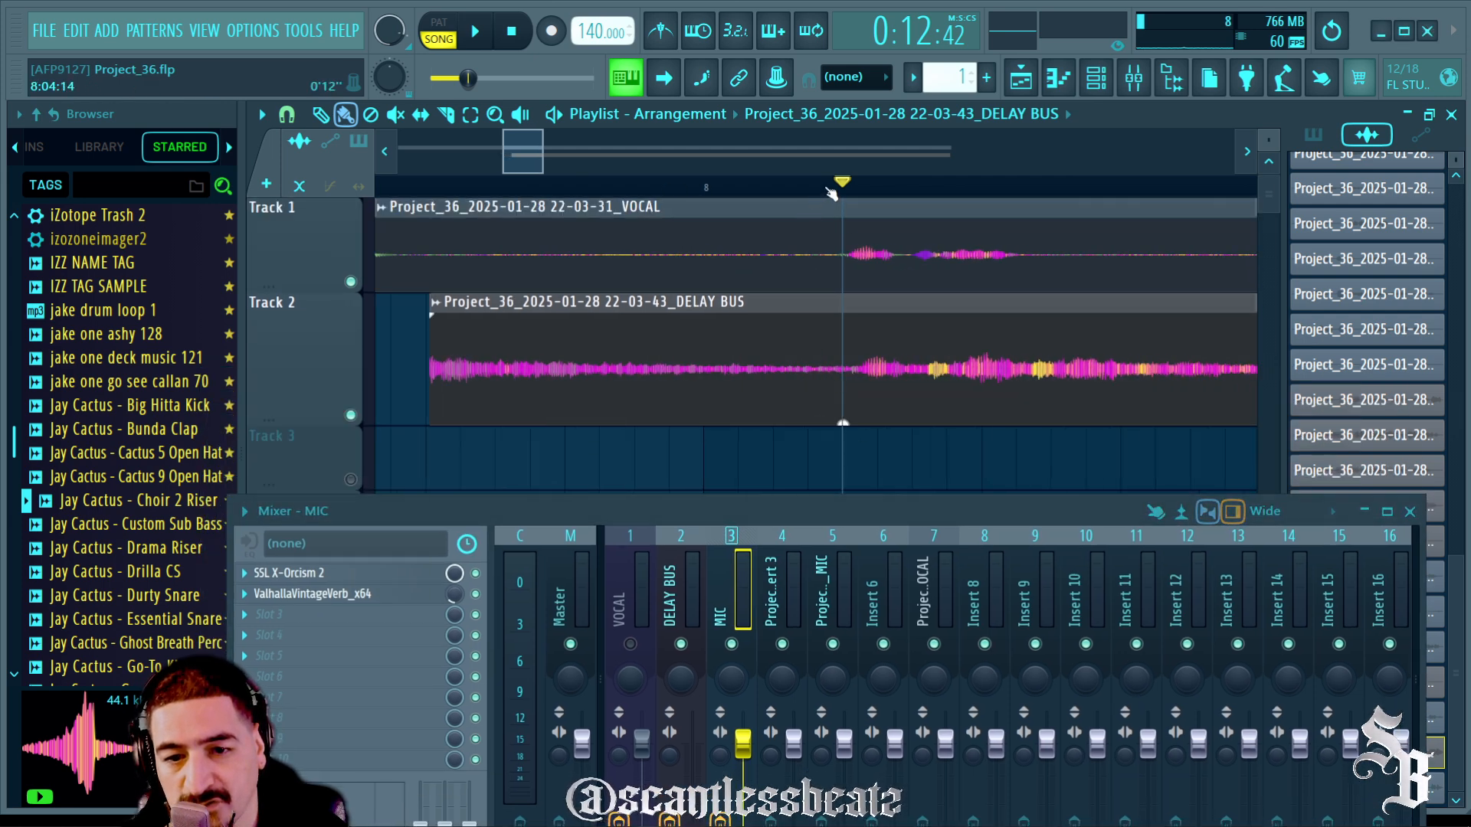
scroll(832, 193, down, 2)
scroll(833, 193, up, 4)
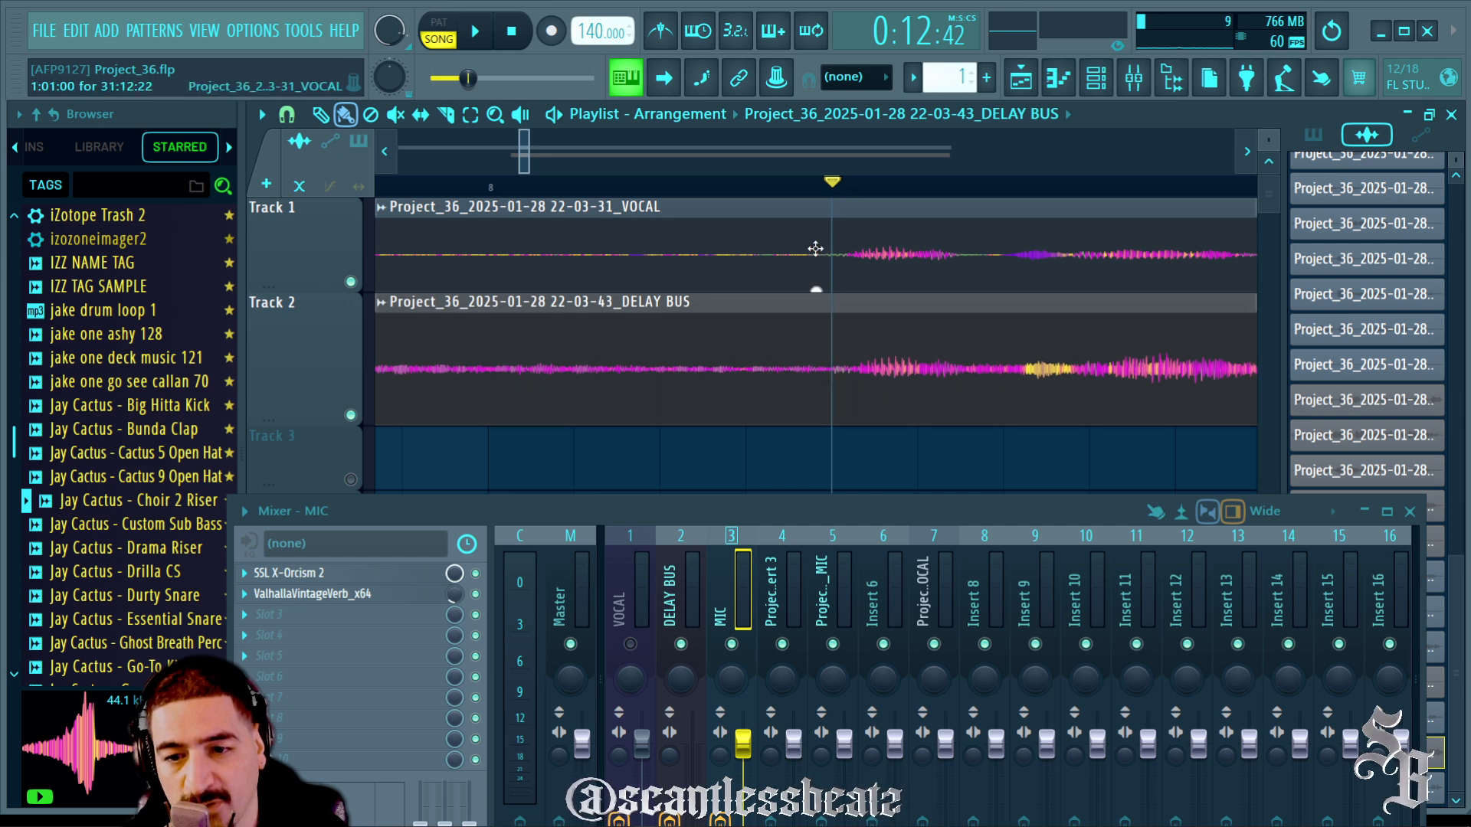
scroll(812, 187, down, 4)
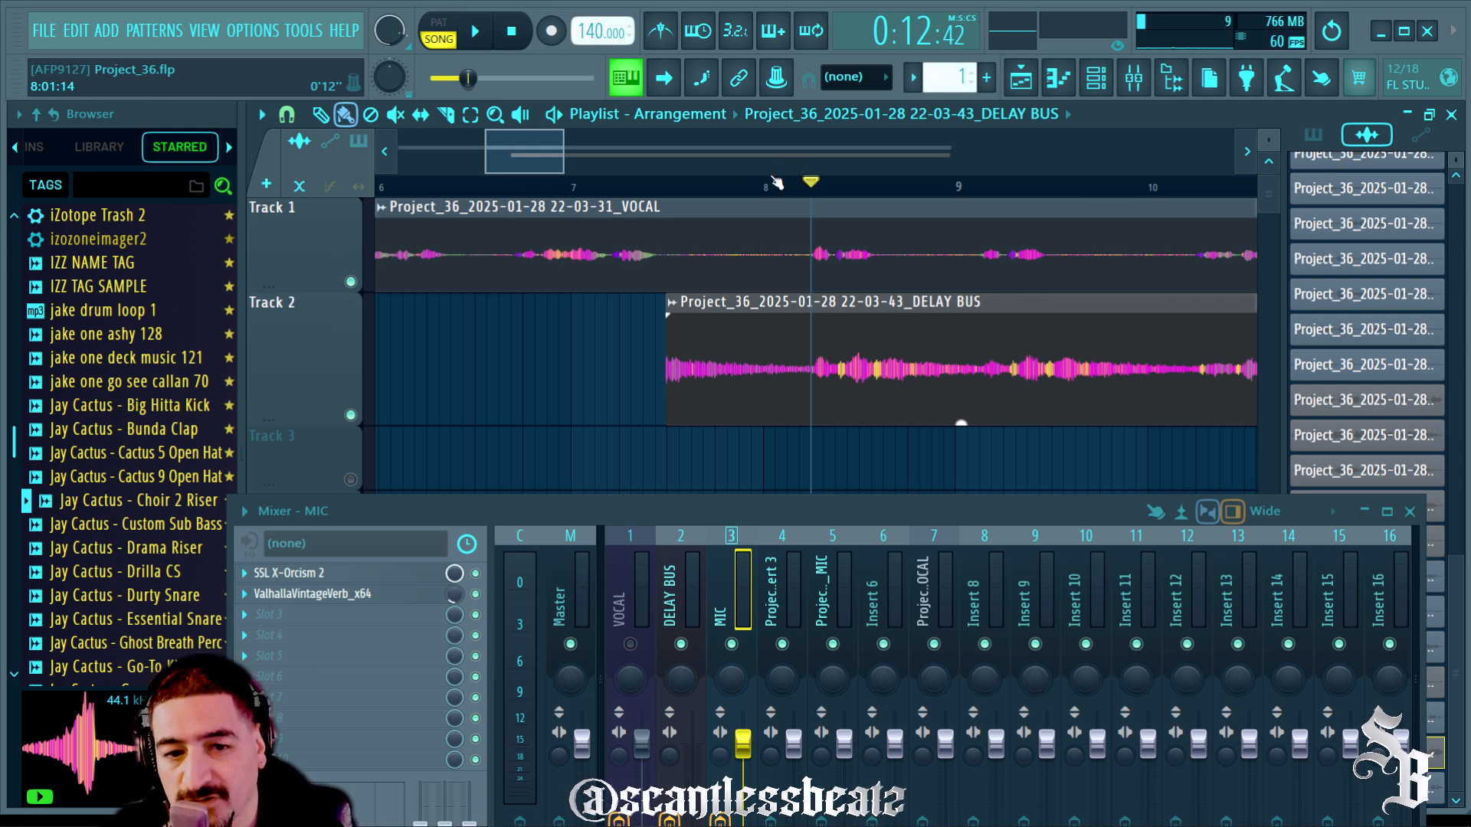
key(space)
scroll(812, 187, down, 3)
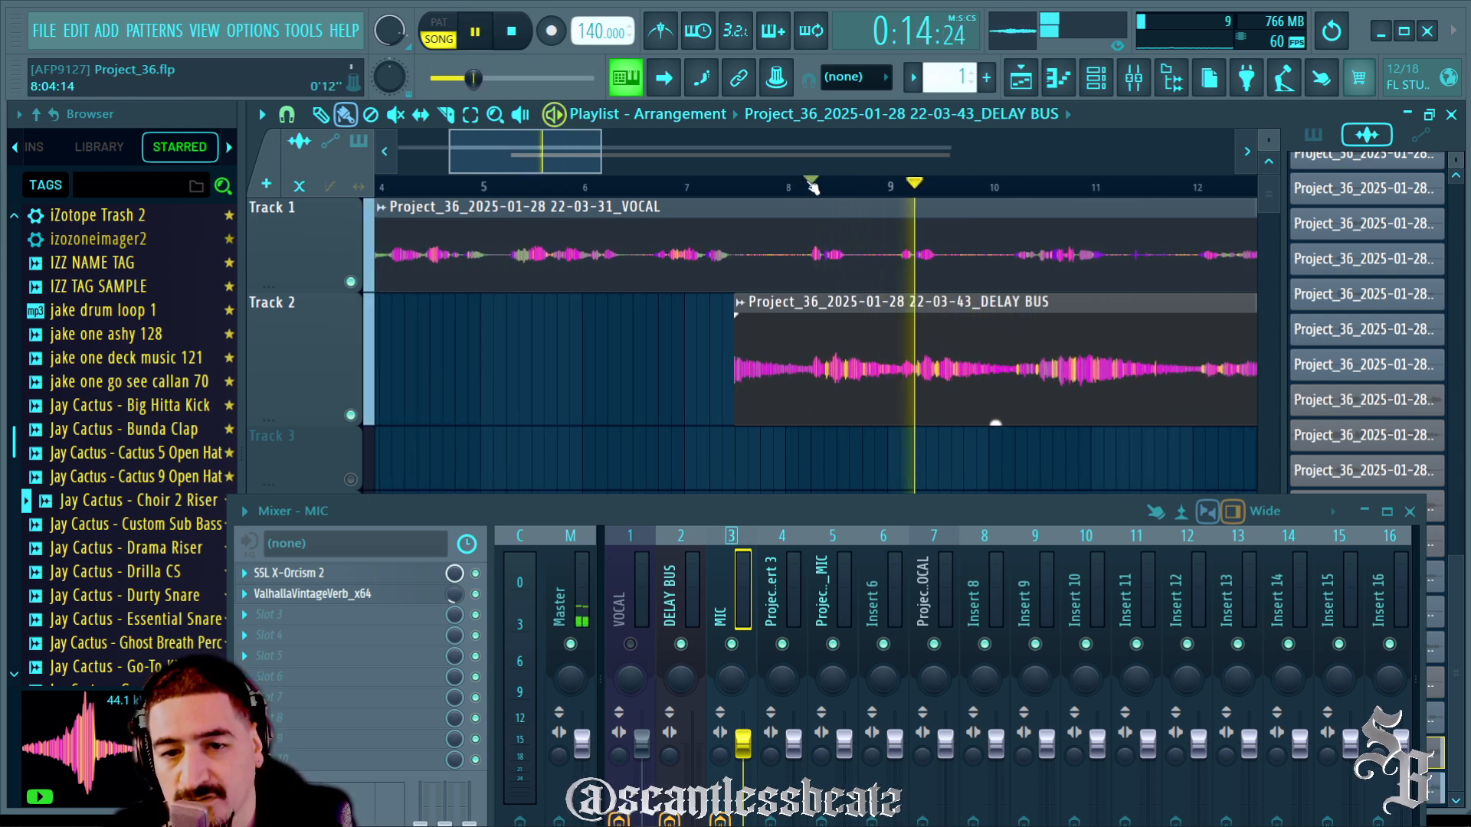
scroll(812, 187, down, 3)
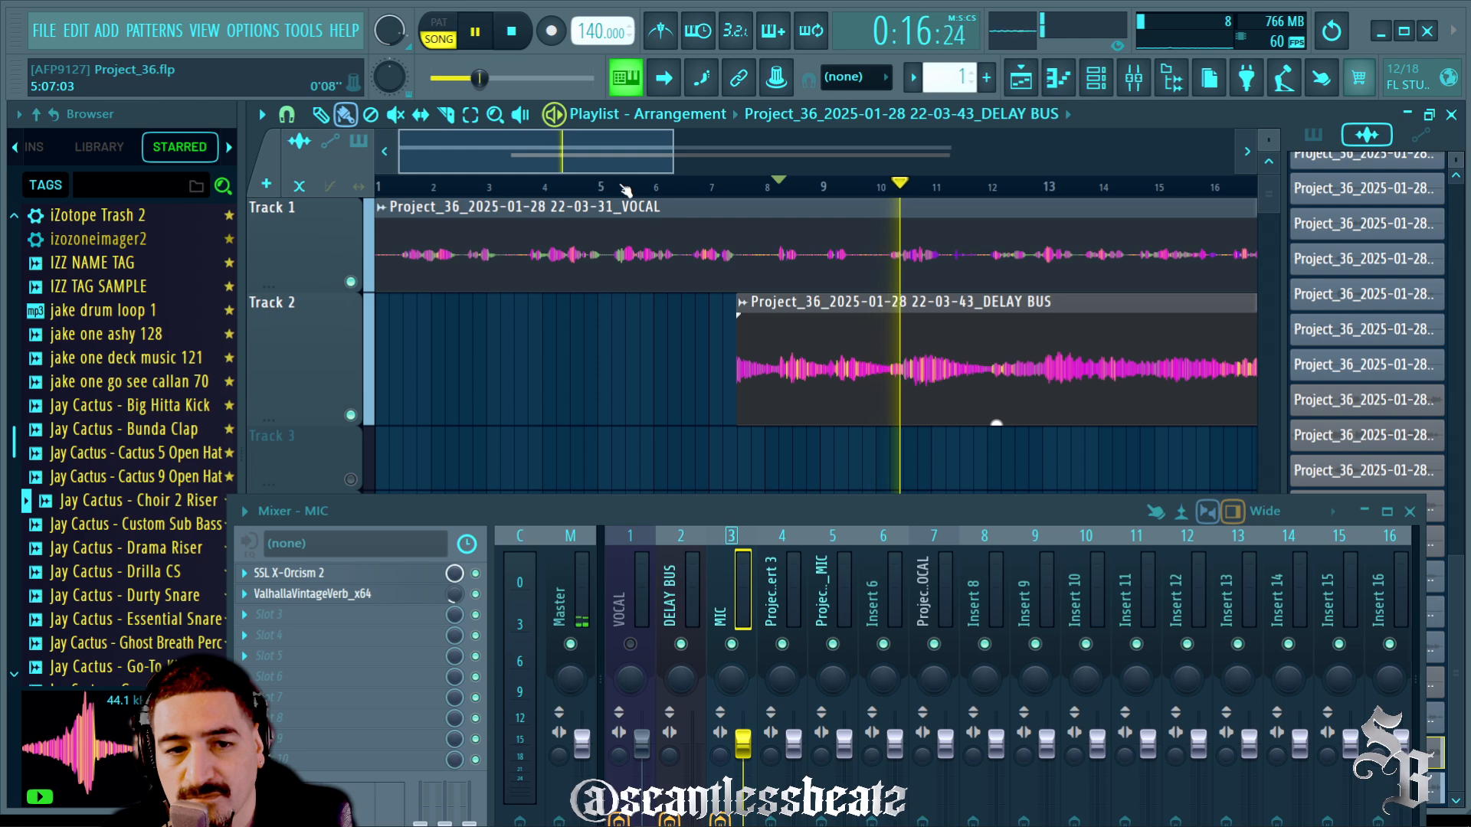
scroll(621, 188, down, 4)
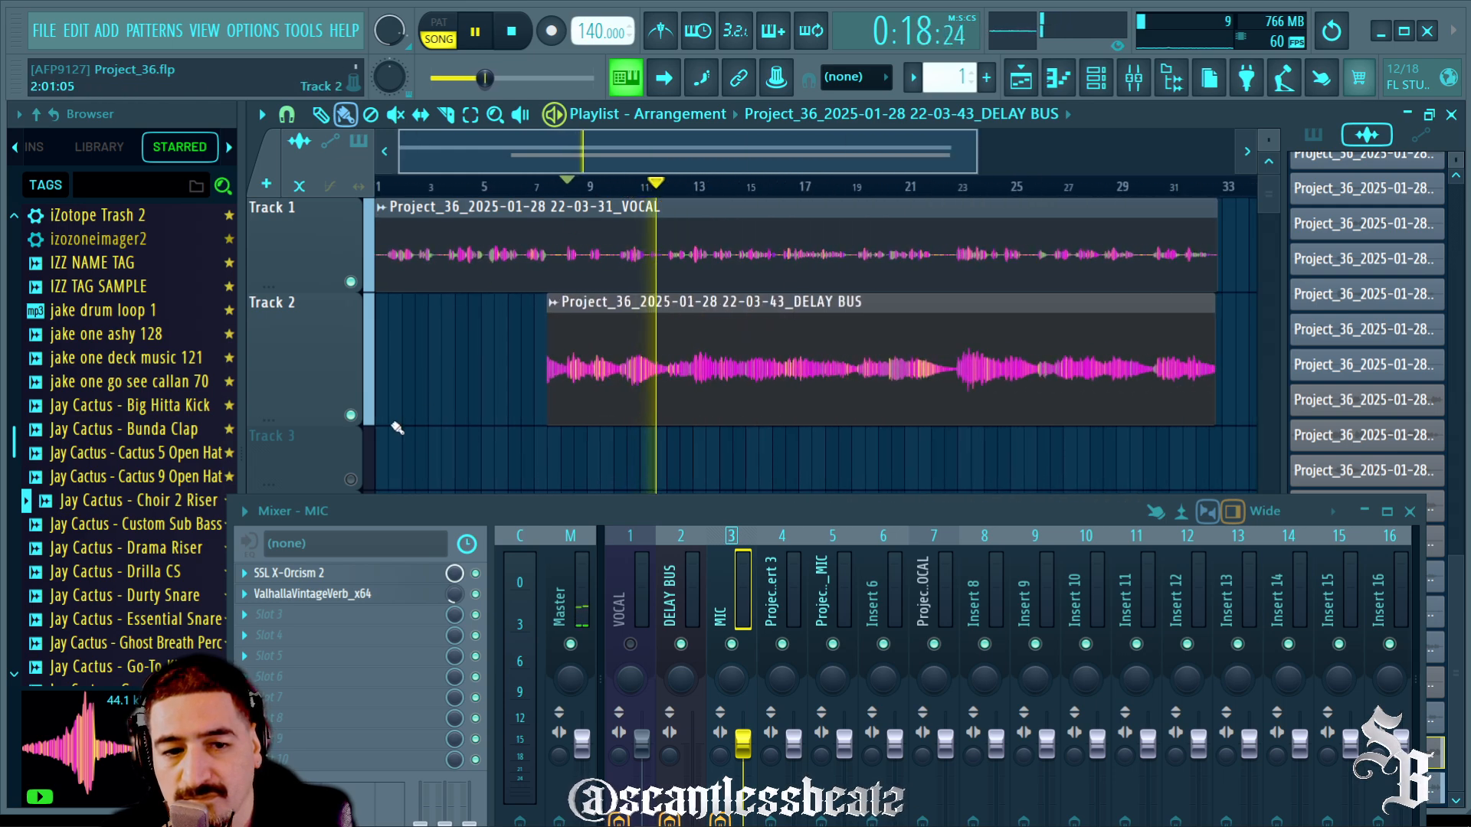
key(space)
Solo playlist Track 2 and play the DELAY BUS clip alone from late in bar 12
right_click(351, 416)
scroll(561, 191, up, 5)
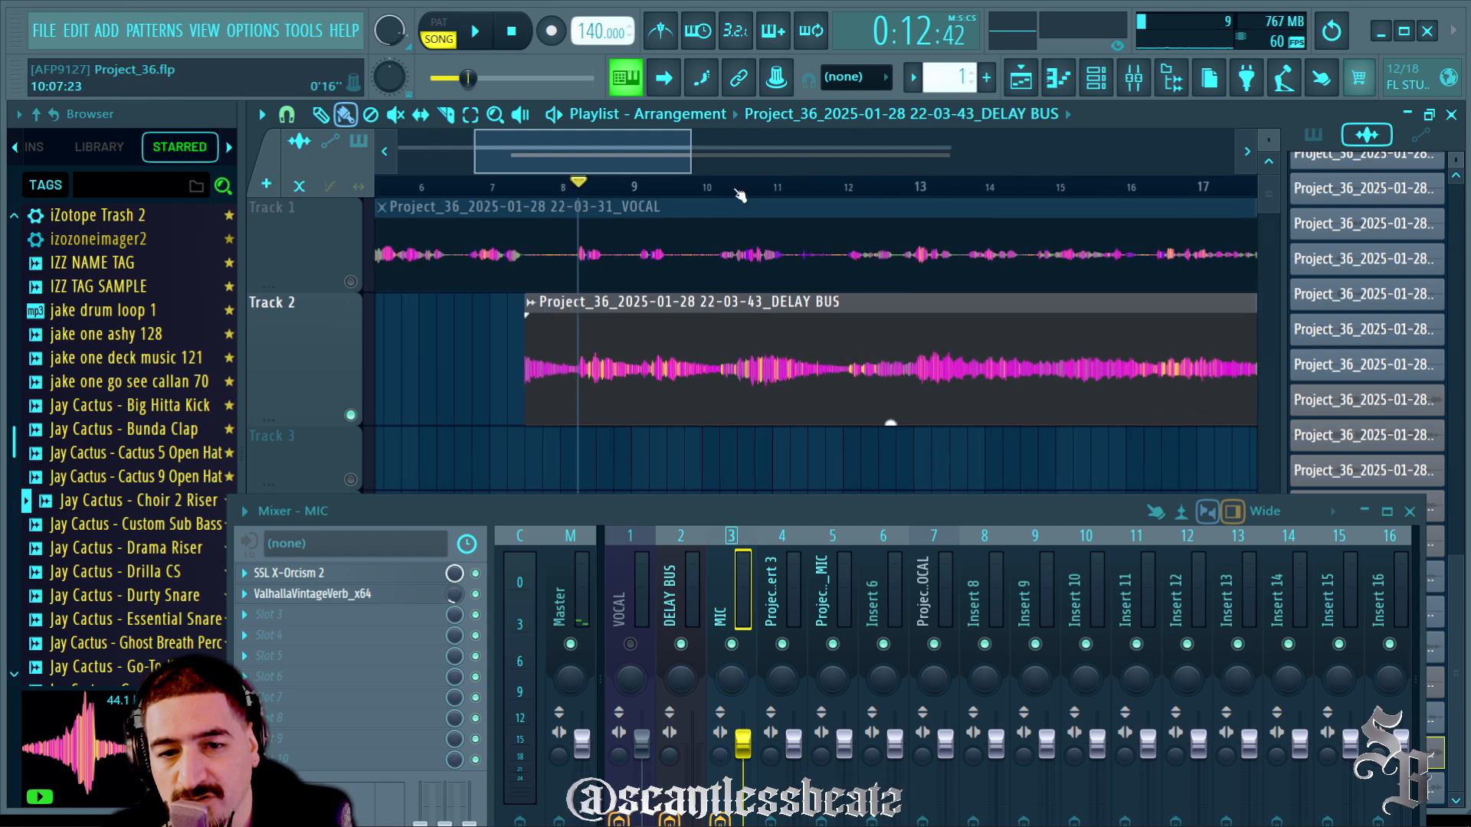
click(902, 186)
key(space)
scroll(906, 190, down, 3)
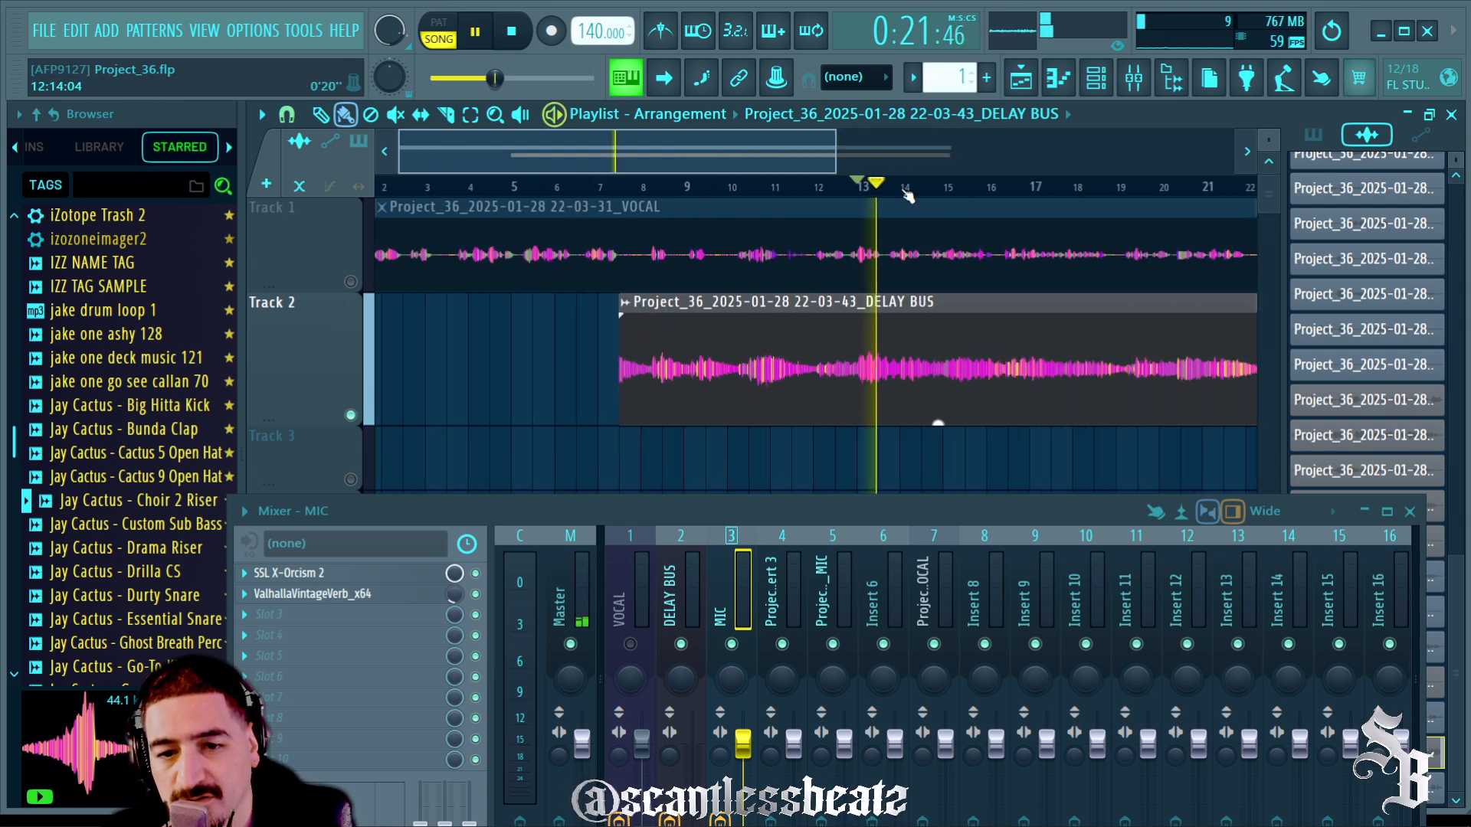
key(space)
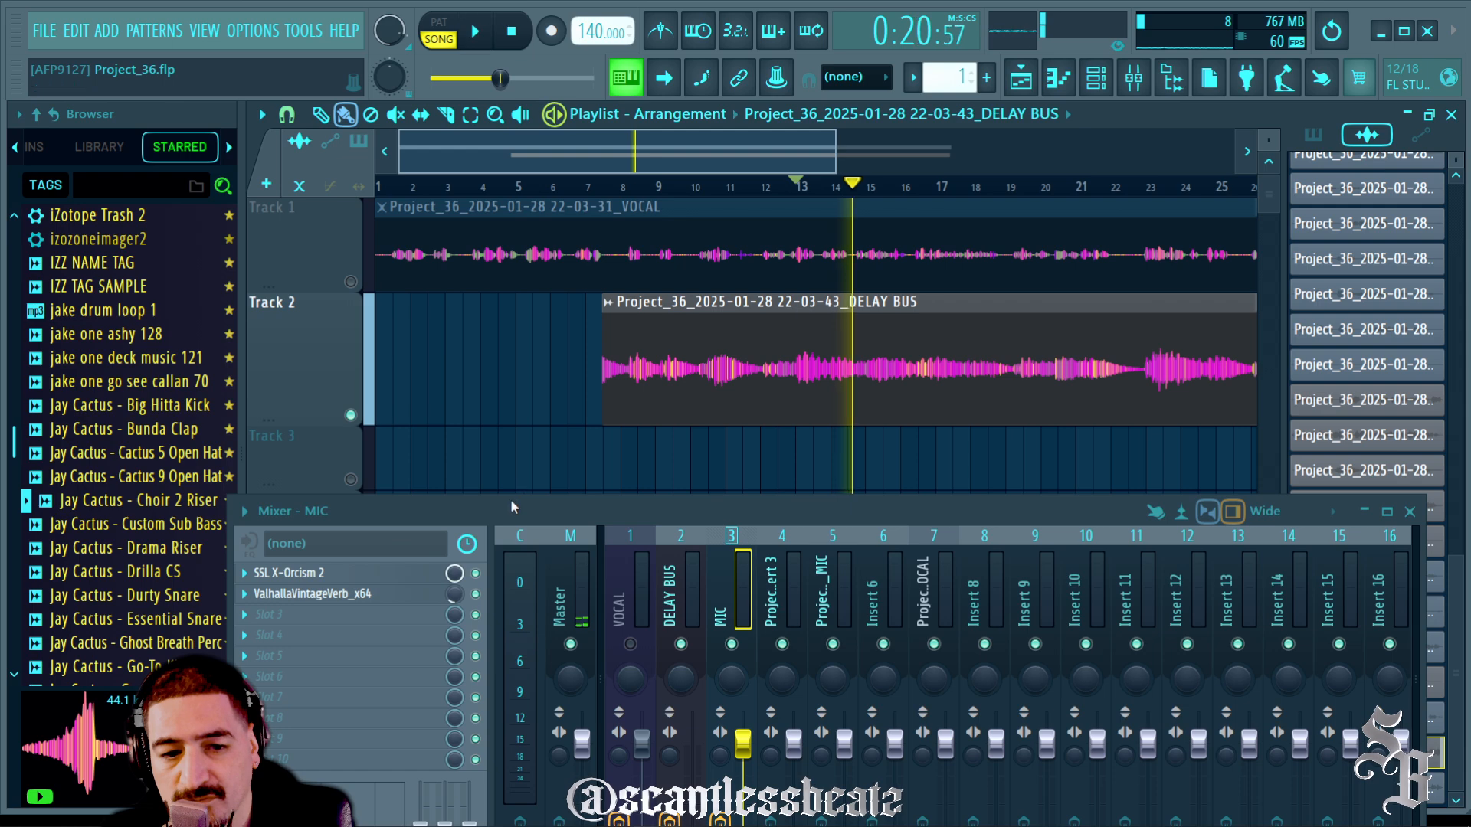
Inspect the LuxeVerb and Fruity Delay 2 effects on the DELAY BUS mixer track
drag(511, 504, 574, 159)
click(733, 256)
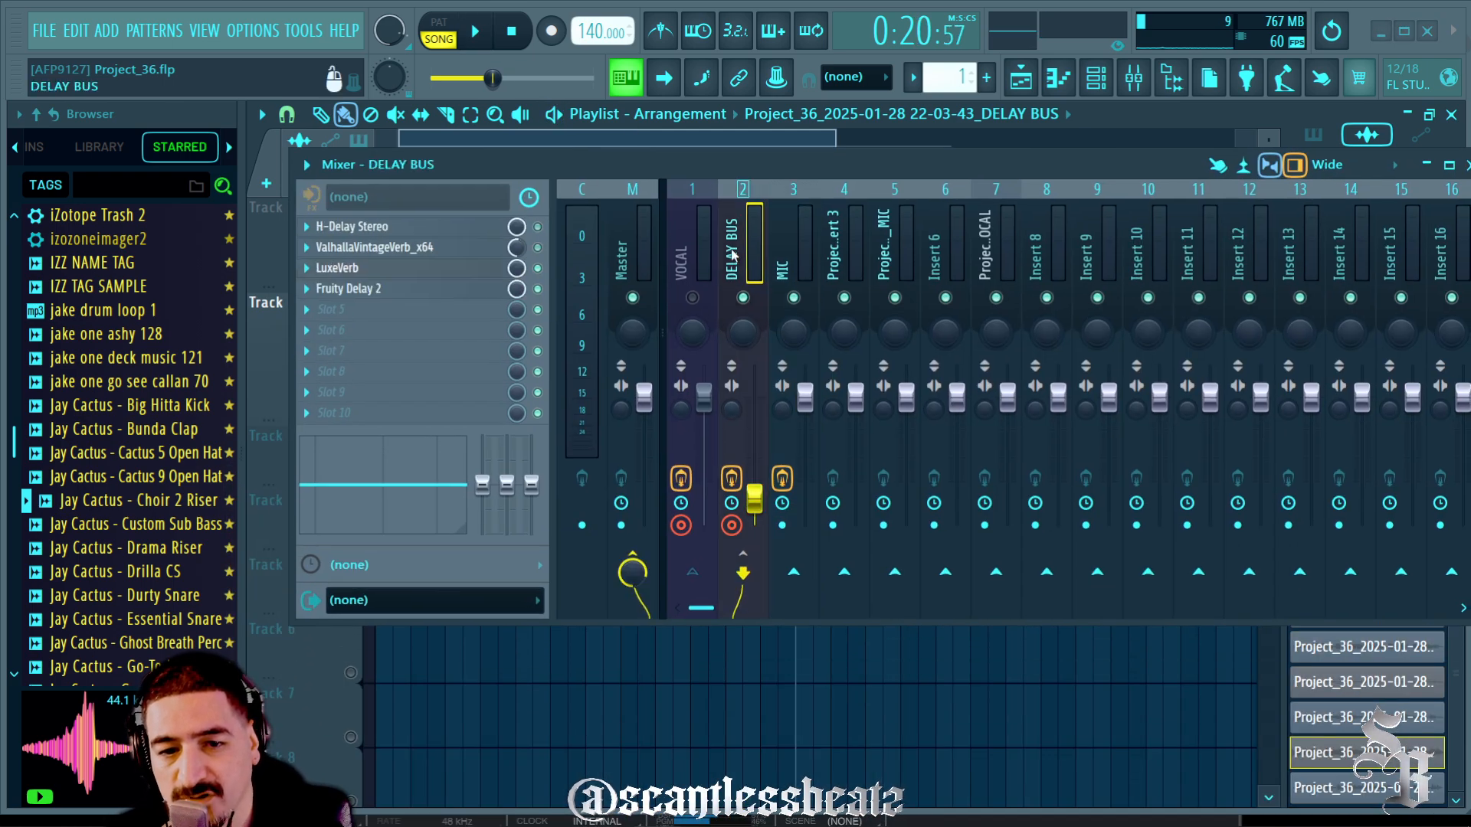
drag(707, 177, 802, 225)
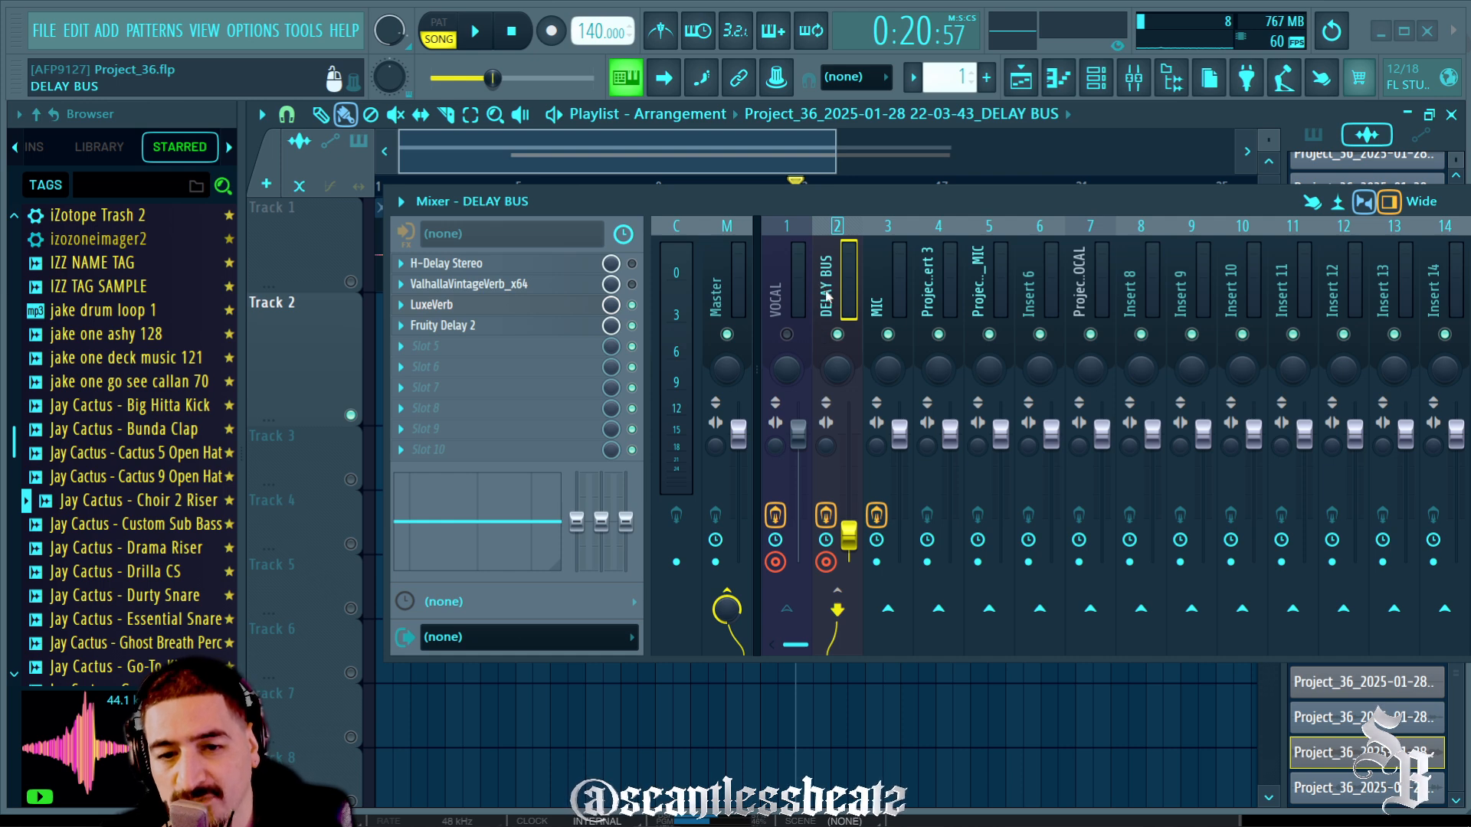
click(500, 307)
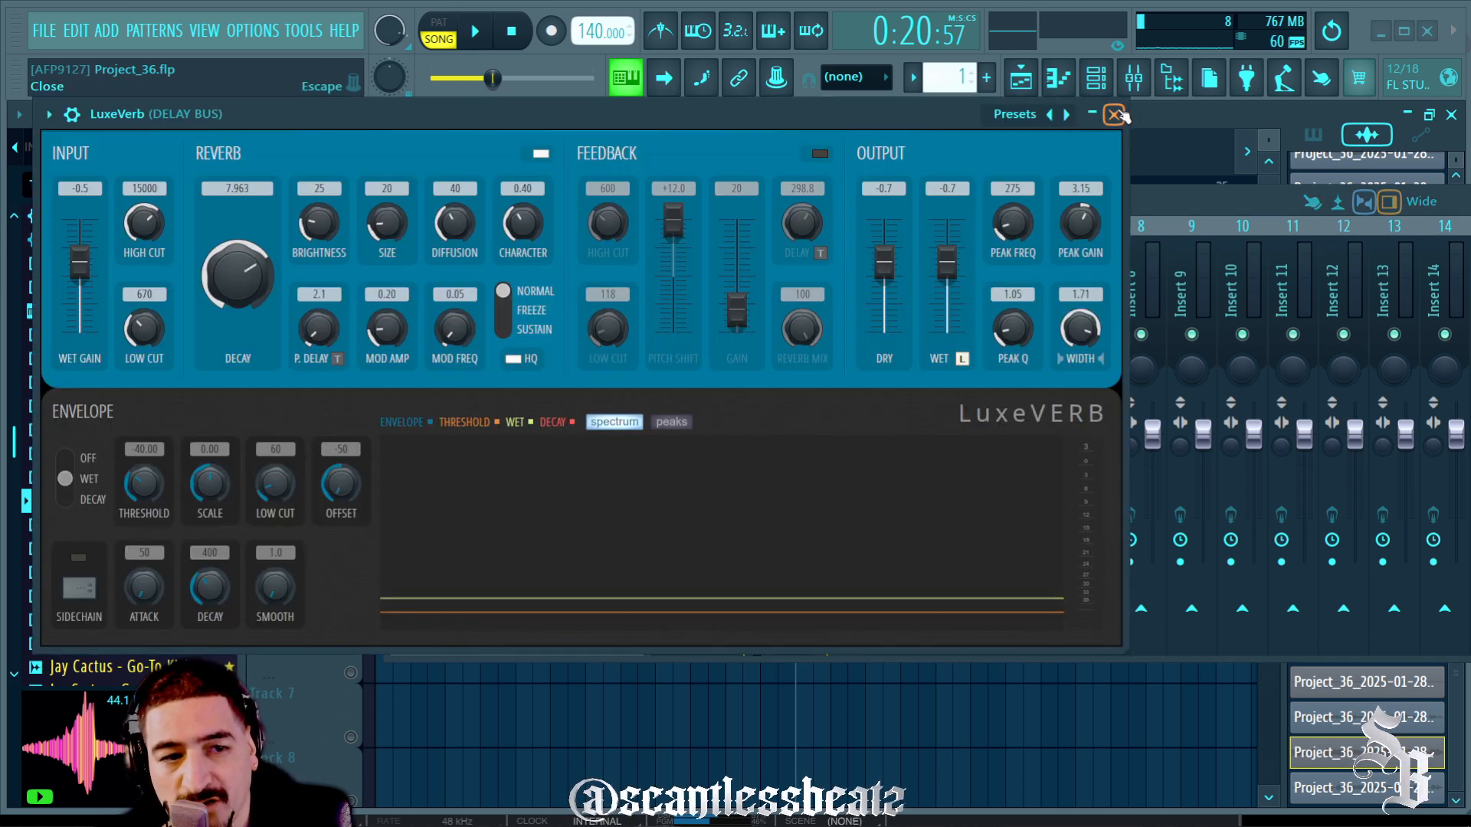
click(1117, 115)
click(467, 328)
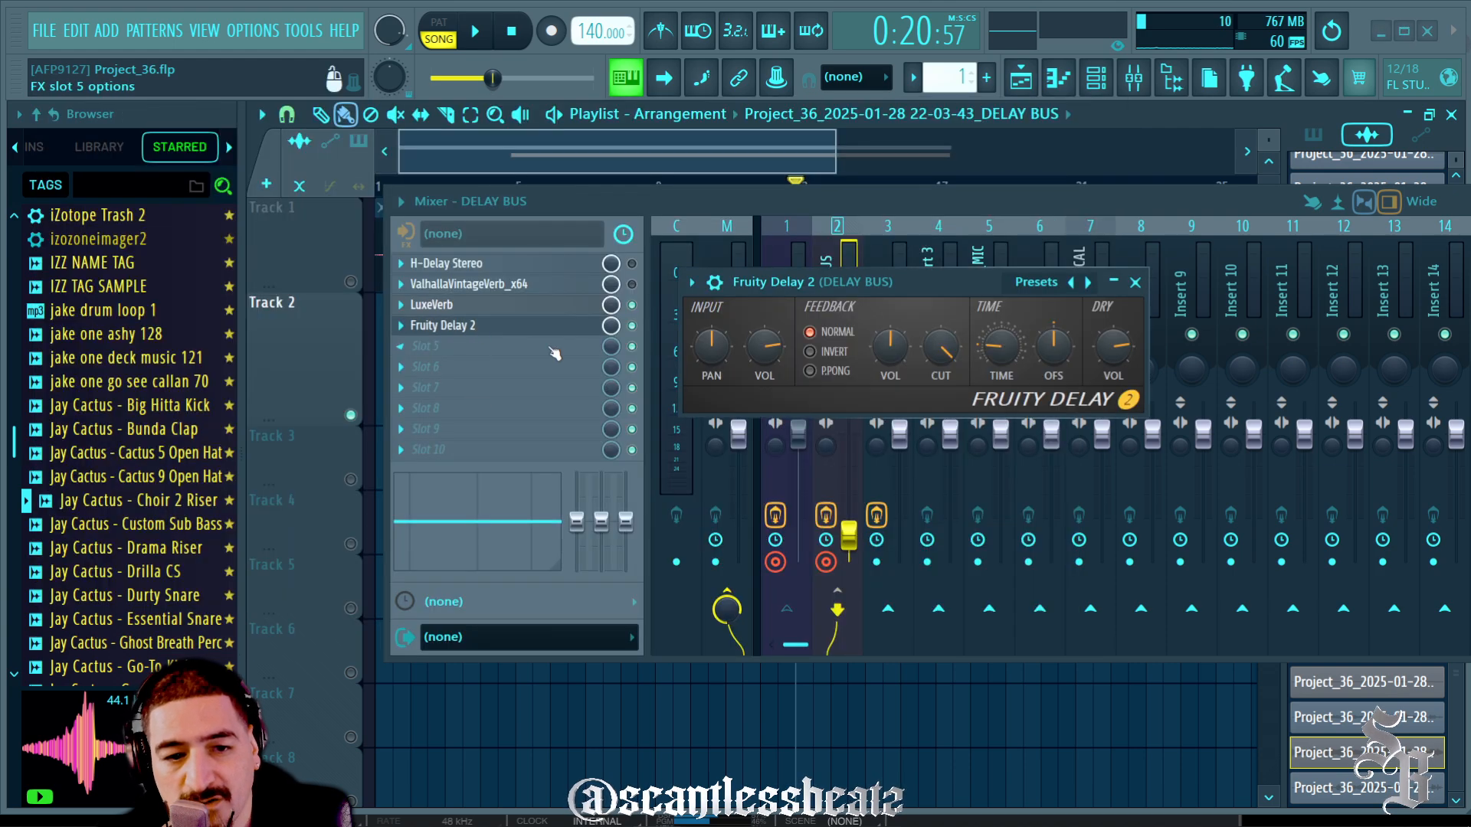
click(1136, 283)
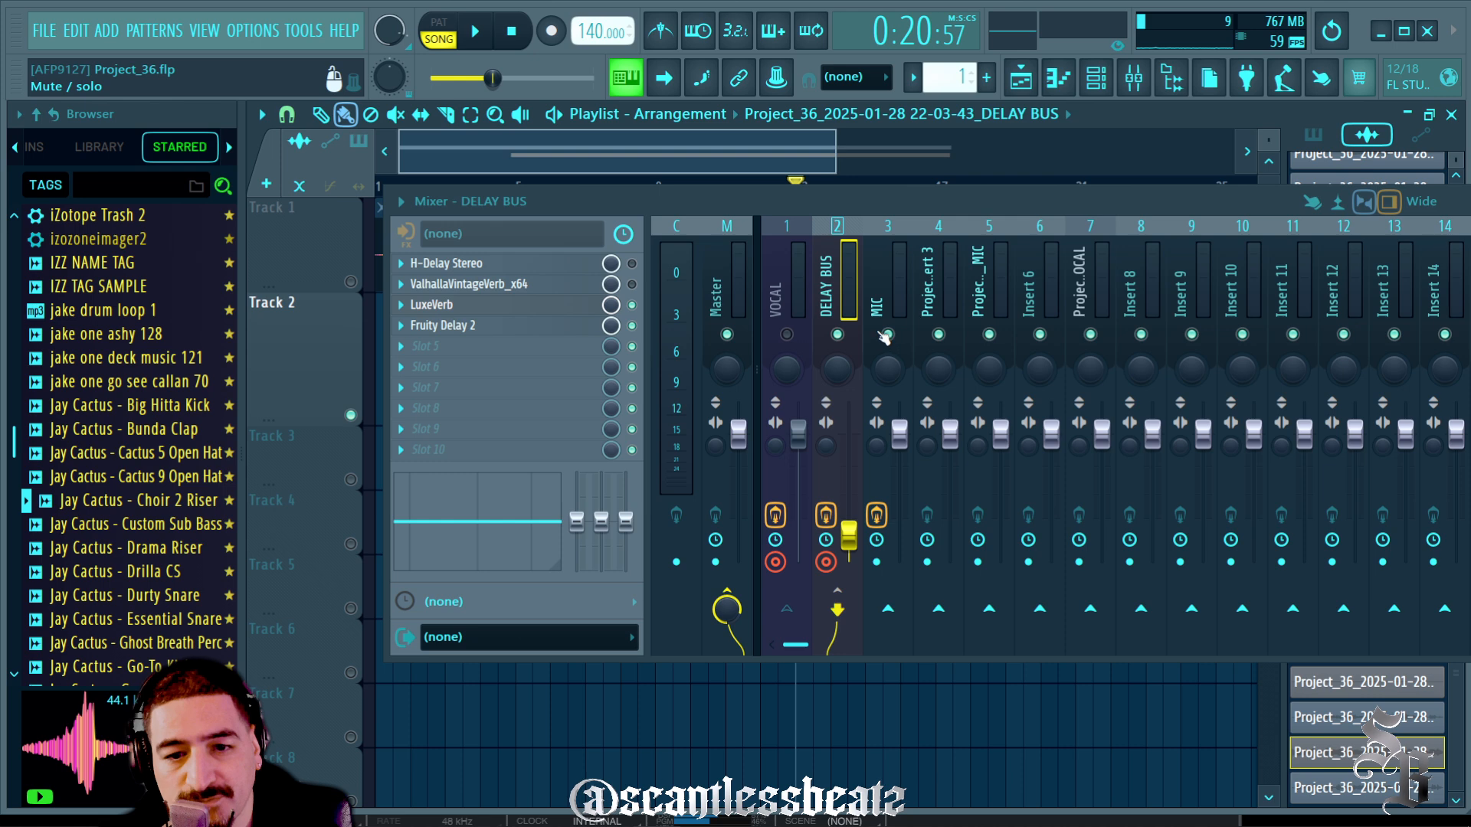
Unmute the VOCAL mixer track and review the effect slots of the VOCAL and DELAY BUS tracks
click(801, 299)
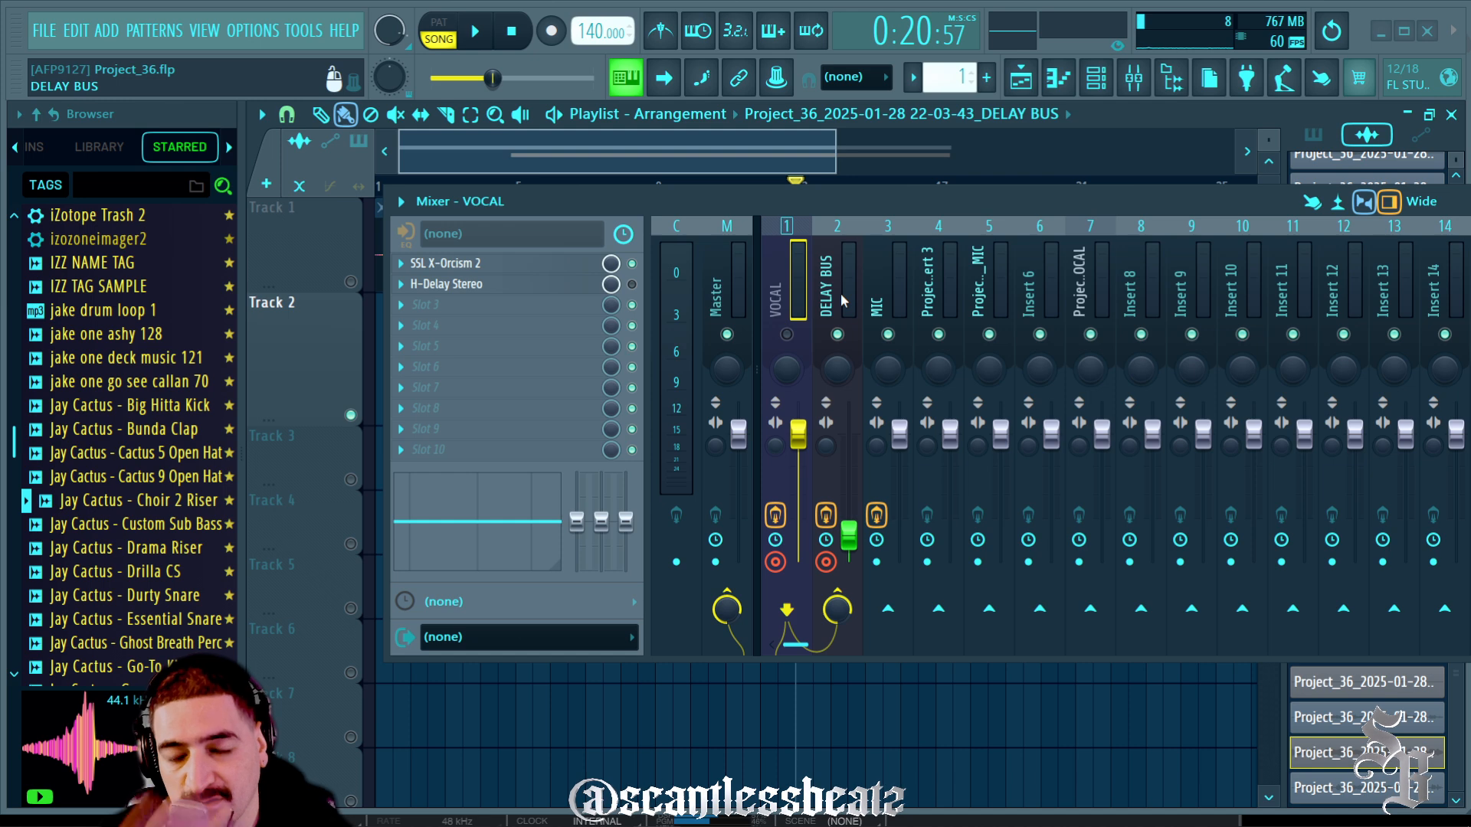
click(786, 334)
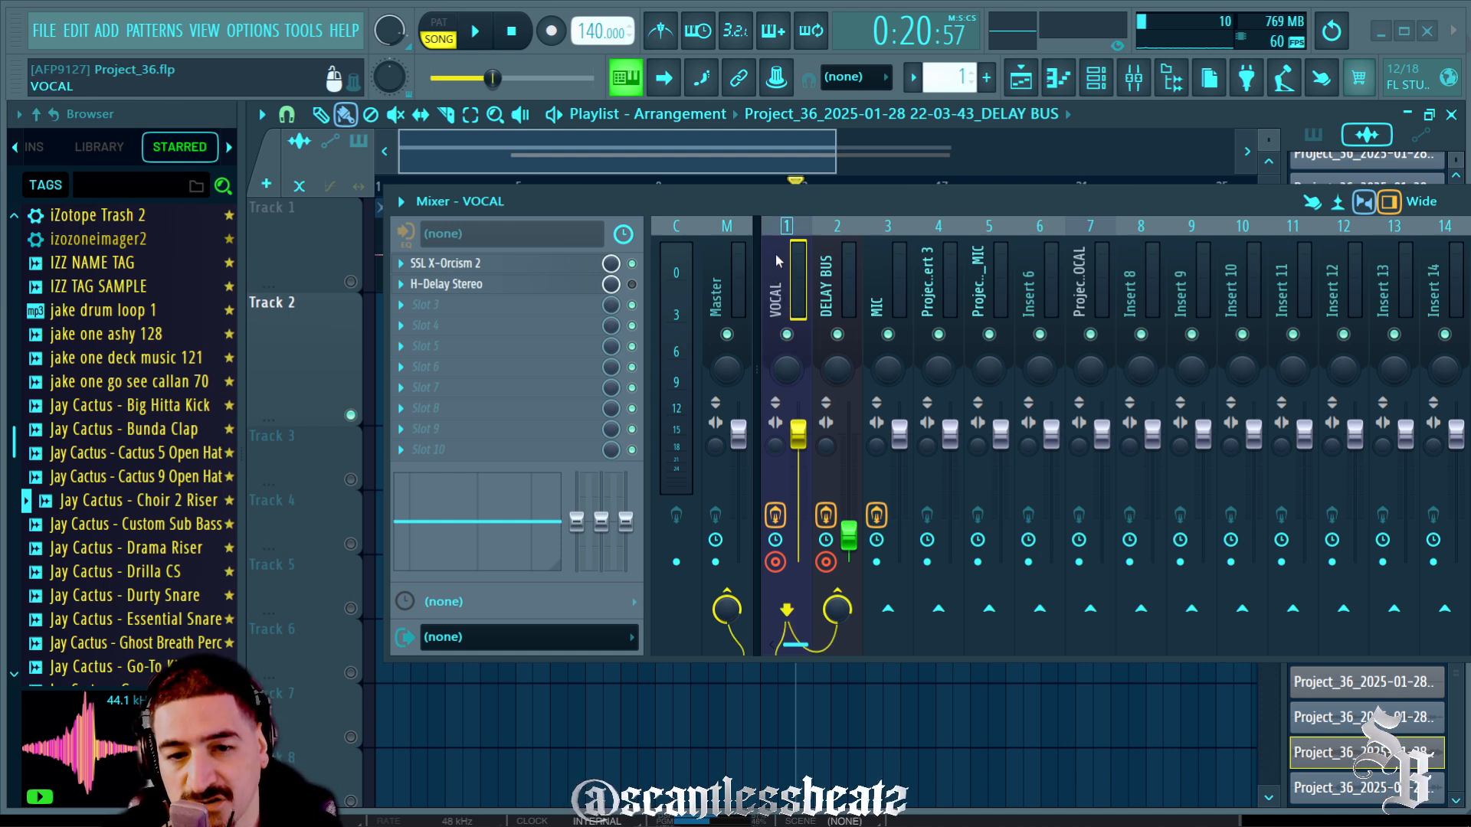
drag(765, 197, 796, 247)
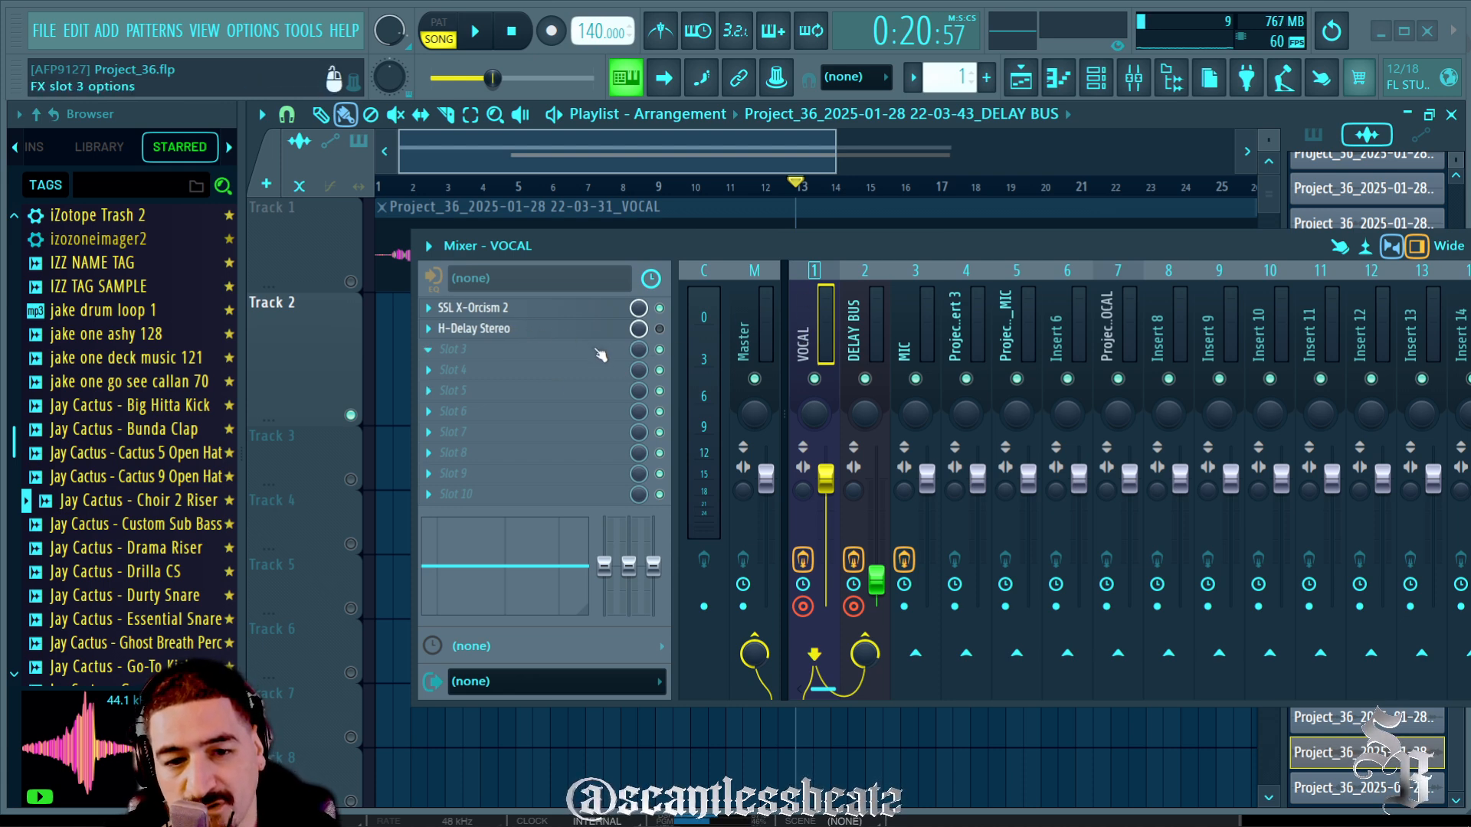
drag(617, 237, 614, 283)
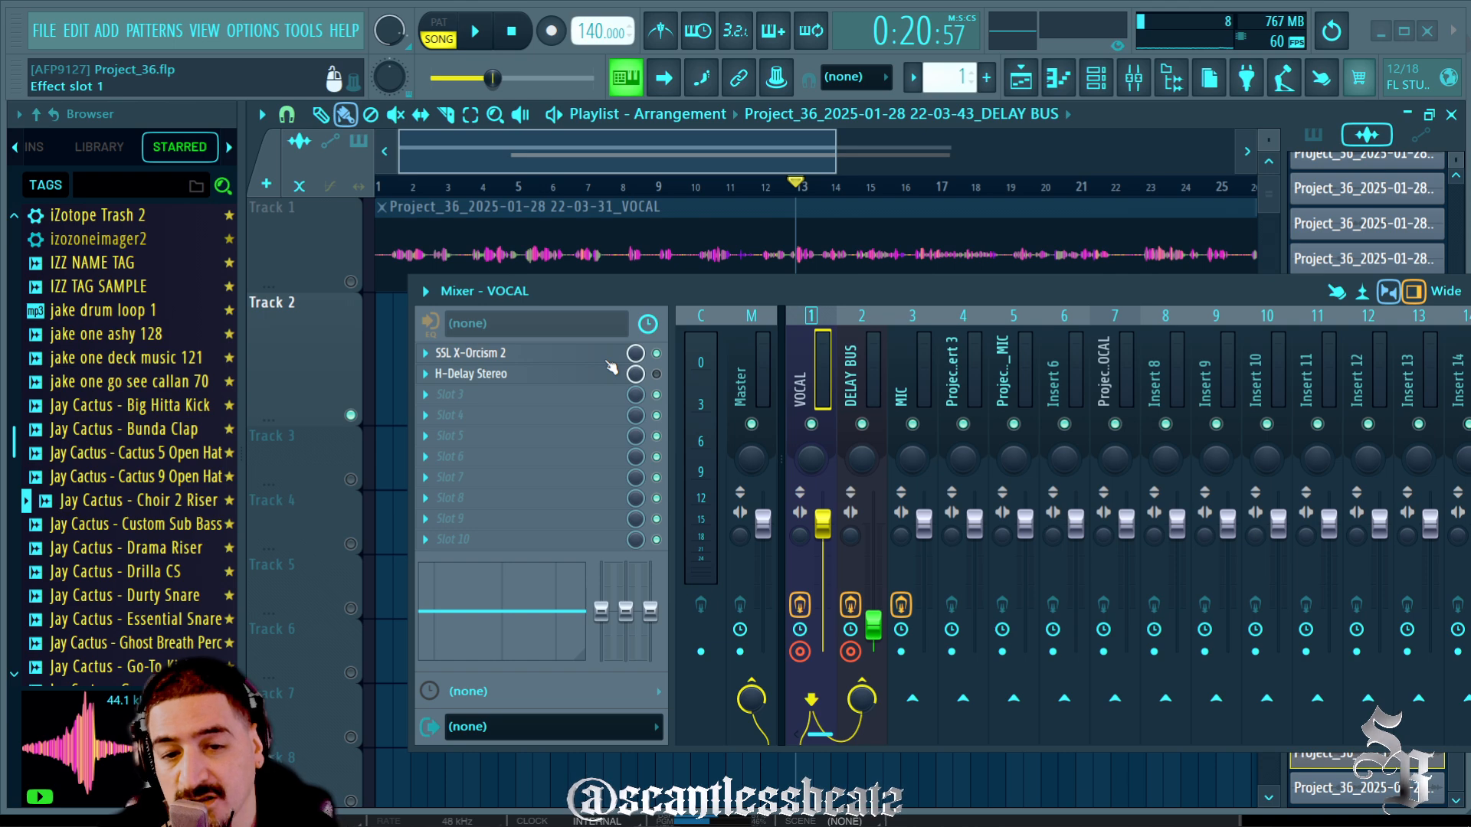
click(862, 371)
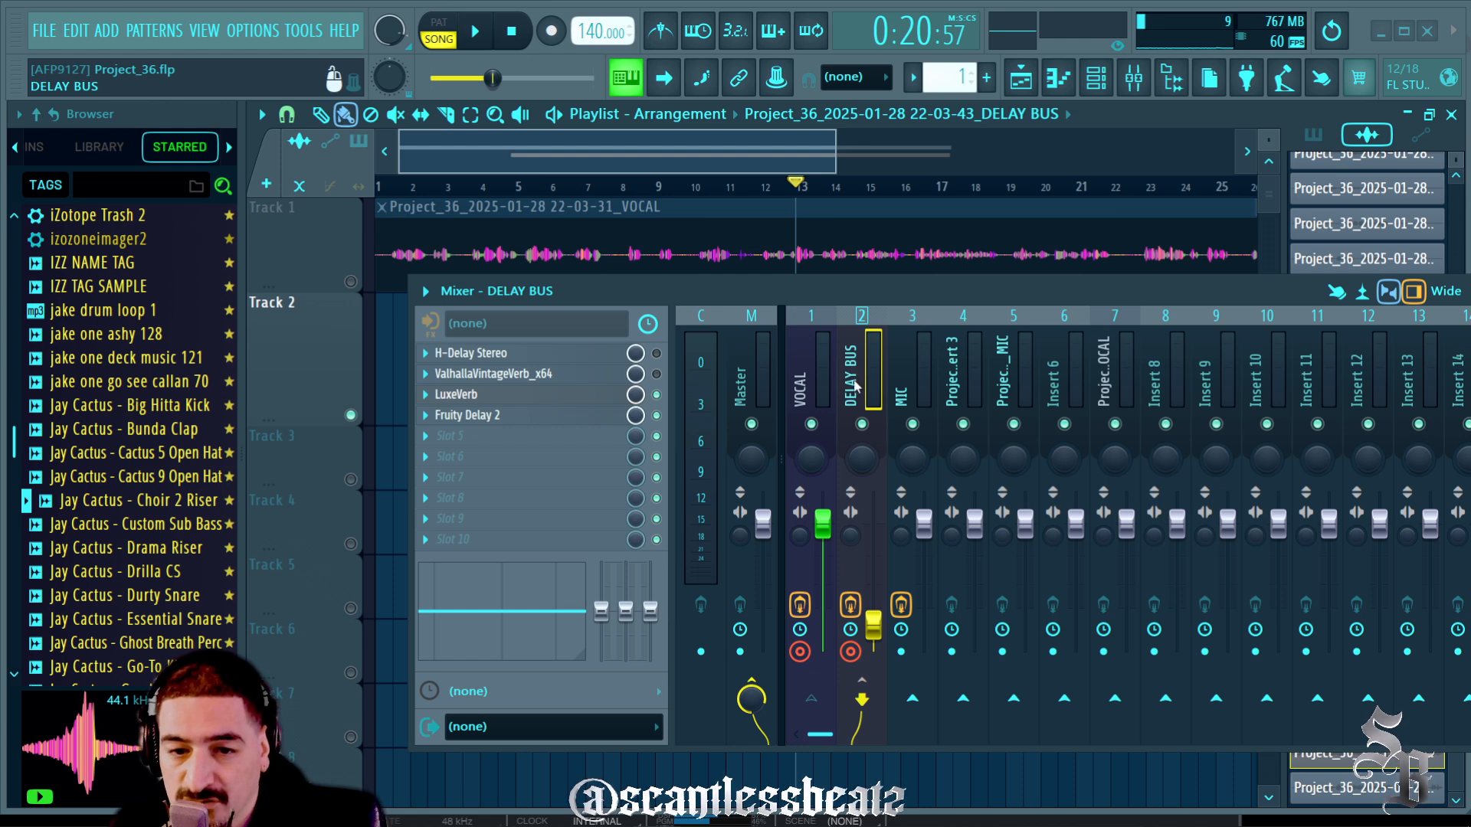
click(800, 379)
drag(789, 278, 763, 166)
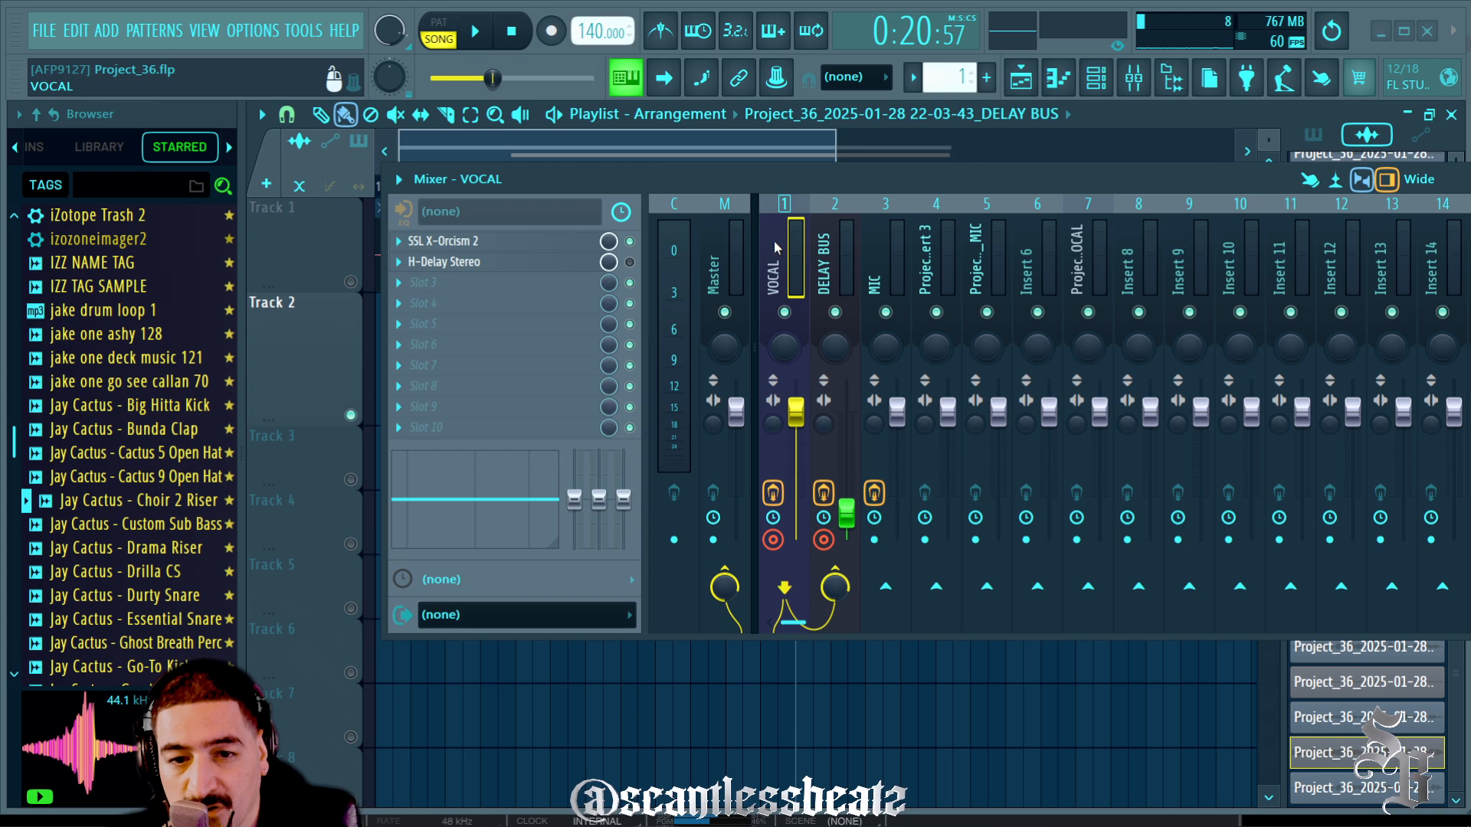
Add sends from the VOCAL mixer track to each of mixer tracks 3 through 8
click(885, 587)
click(936, 587)
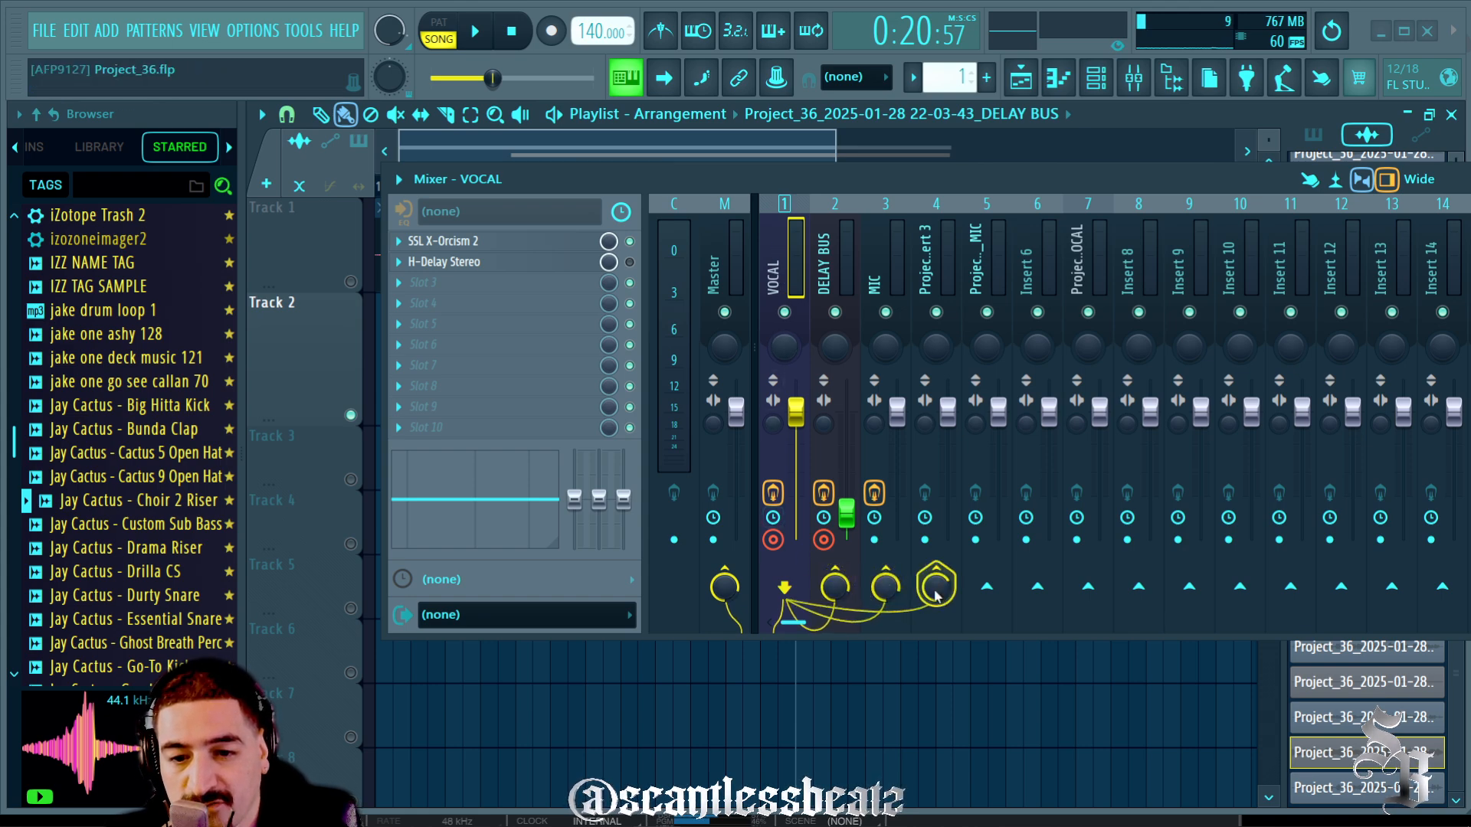
click(986, 586)
click(1037, 587)
click(1088, 587)
click(1139, 587)
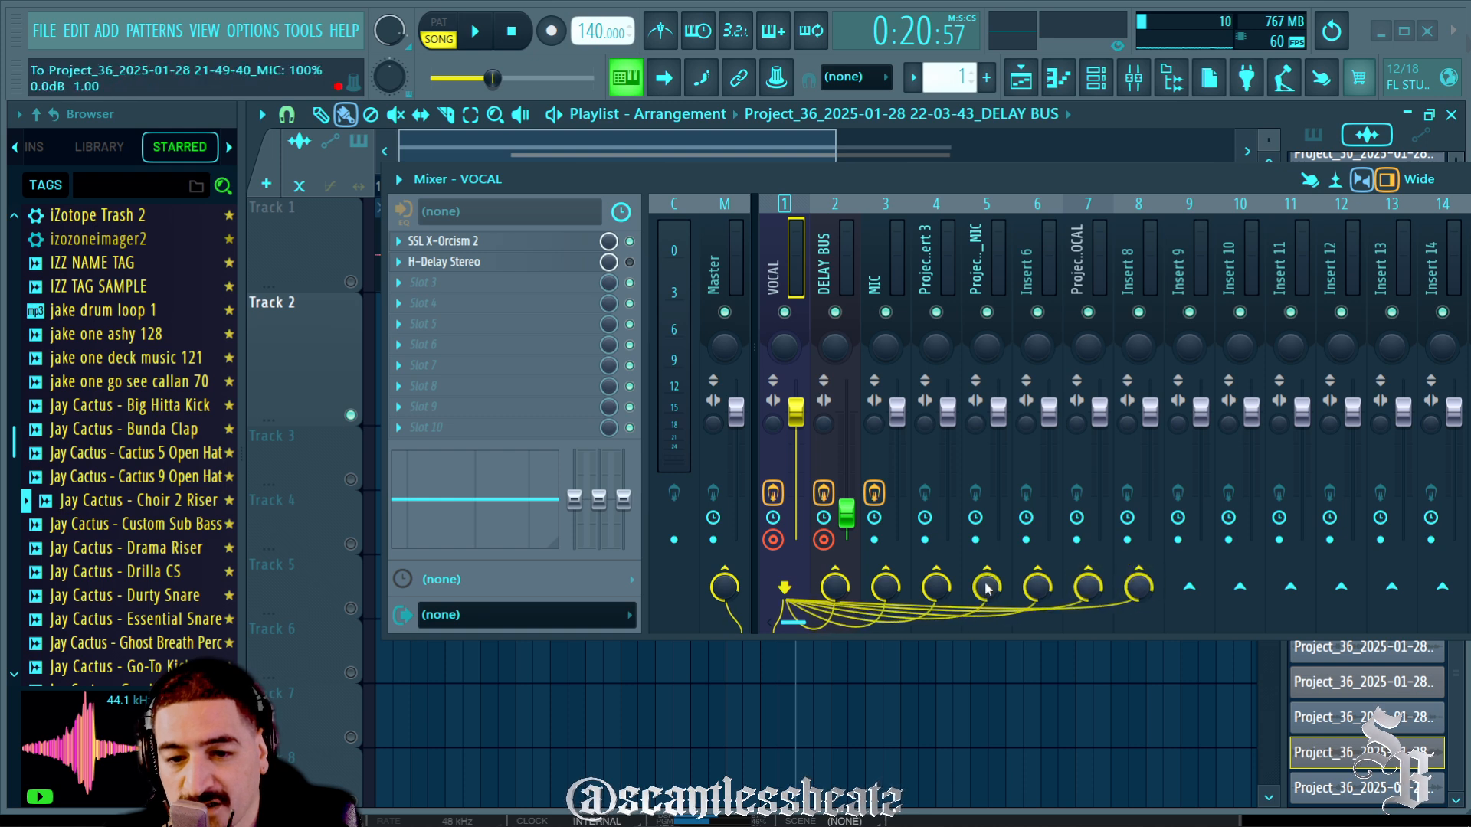
Arm mixer track 4 for disk recording and leave the MIC track disarmed
click(876, 541)
click(926, 540)
click(877, 542)
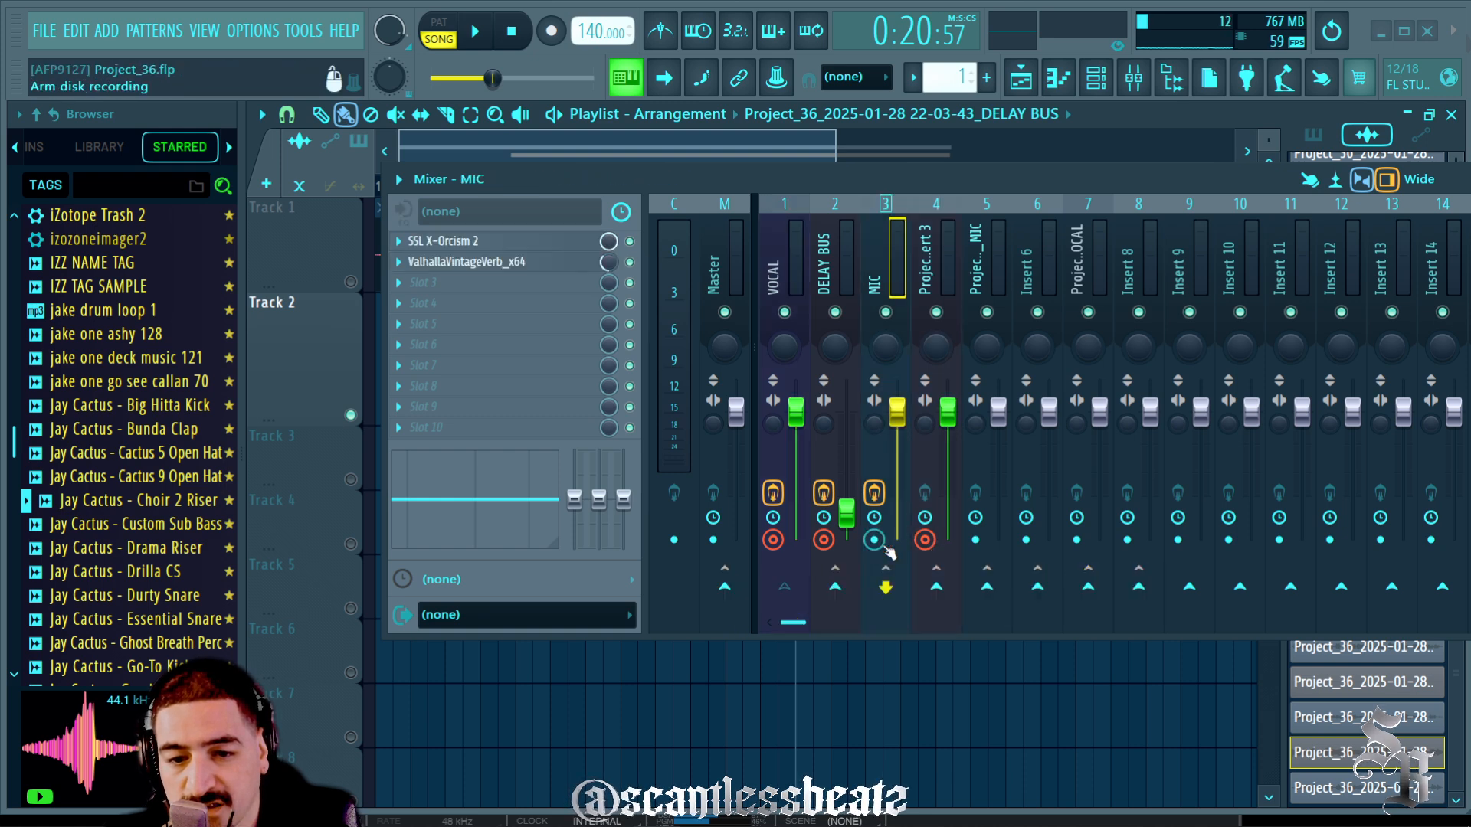
Check the routing of the VOCAL, DELAY BUS and neighbouring mixer tracks, and arm MIC, track 5 and Insert 6 for disk recording
click(775, 264)
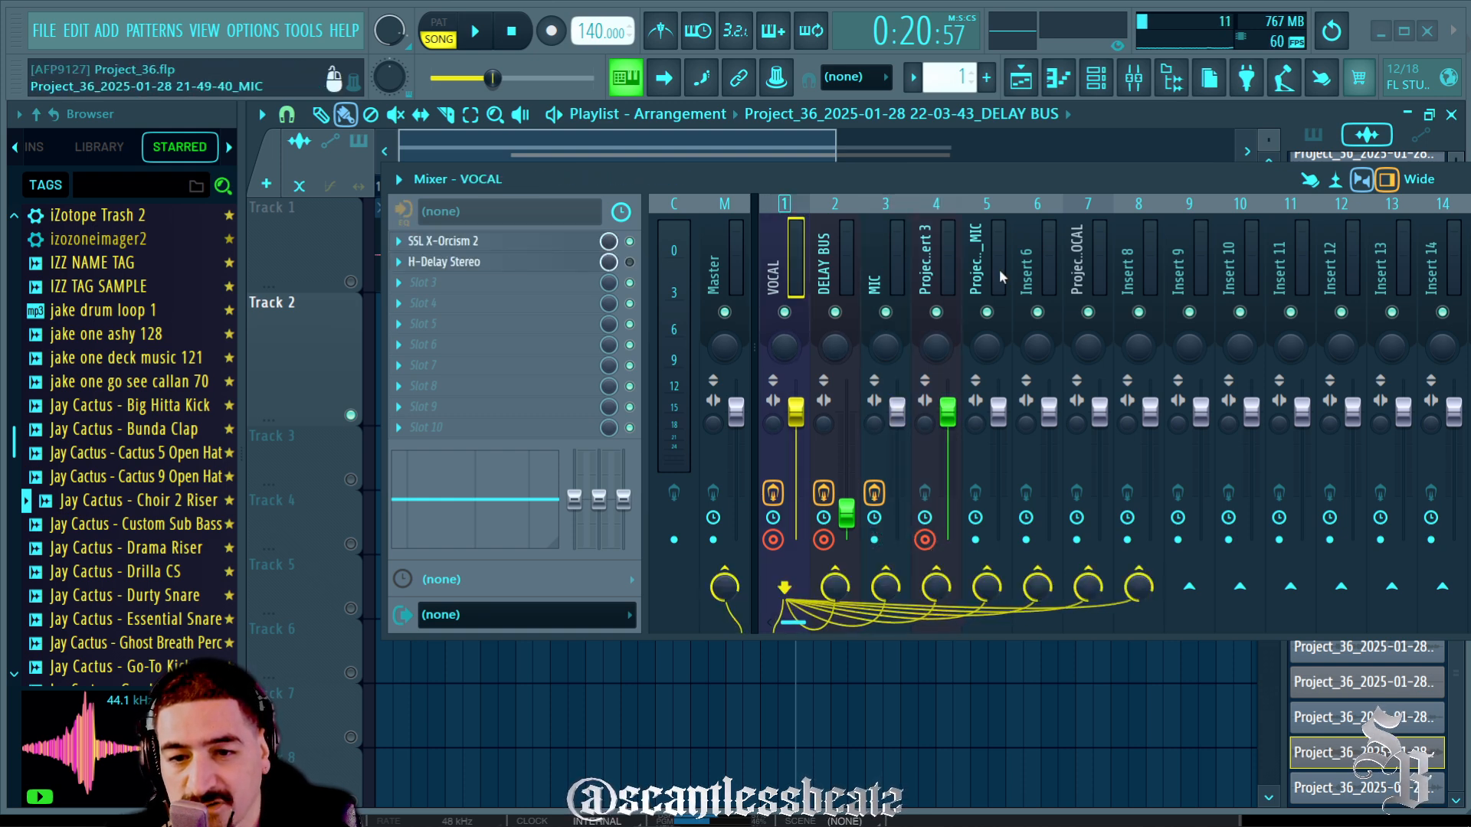
click(846, 266)
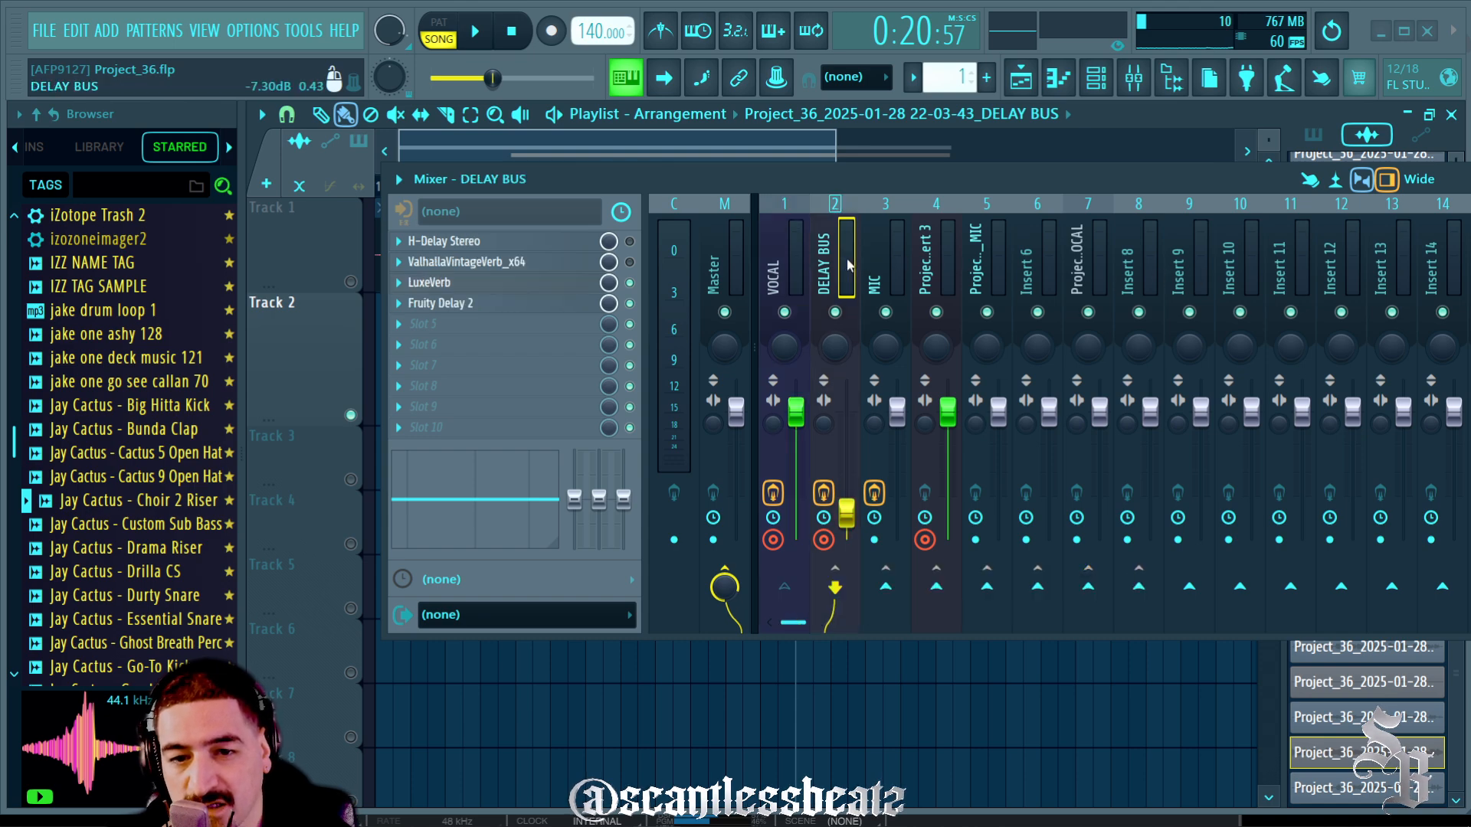
click(966, 272)
click(1090, 260)
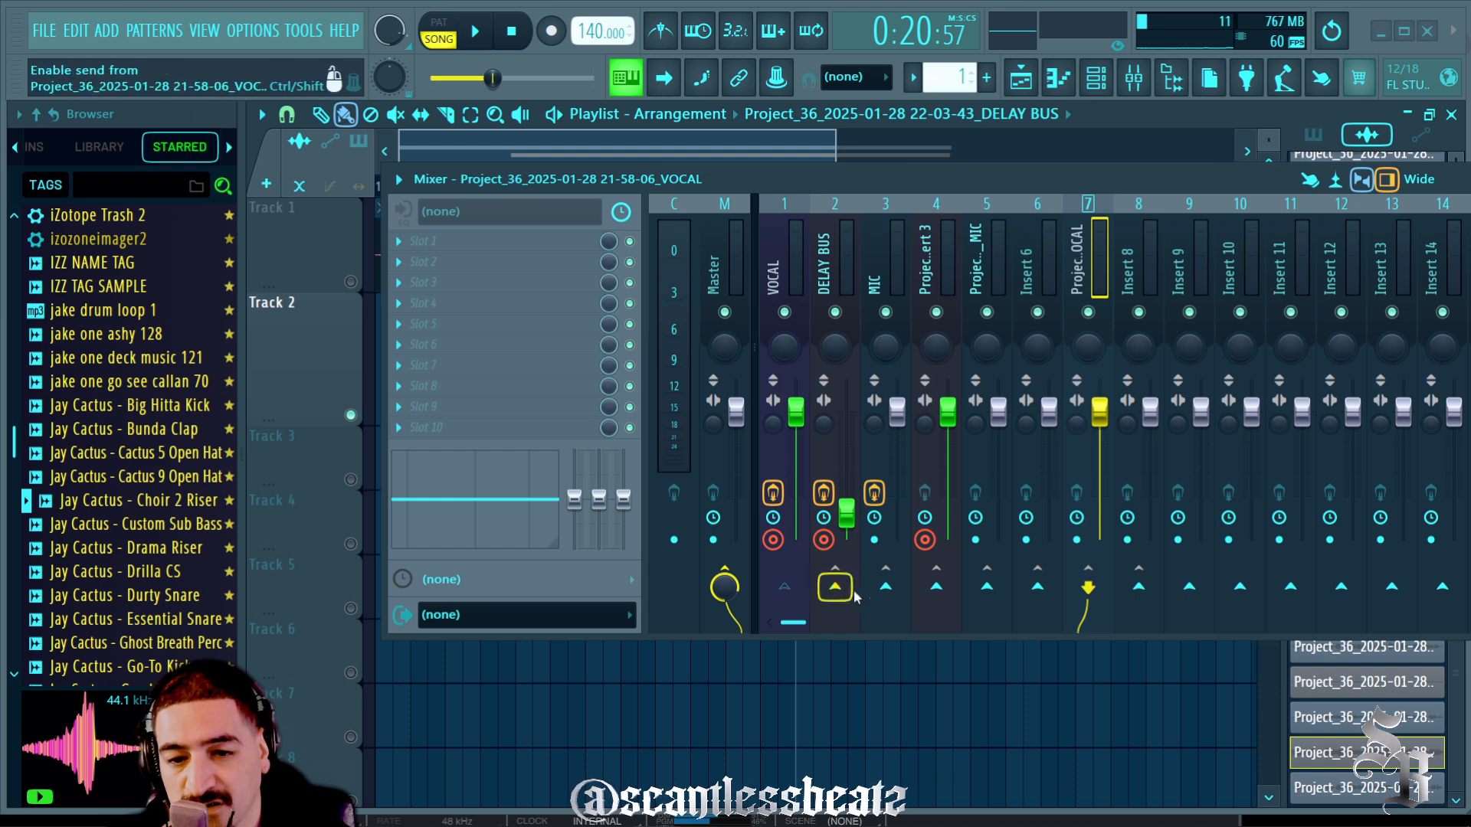
click(874, 539)
click(975, 540)
click(1026, 539)
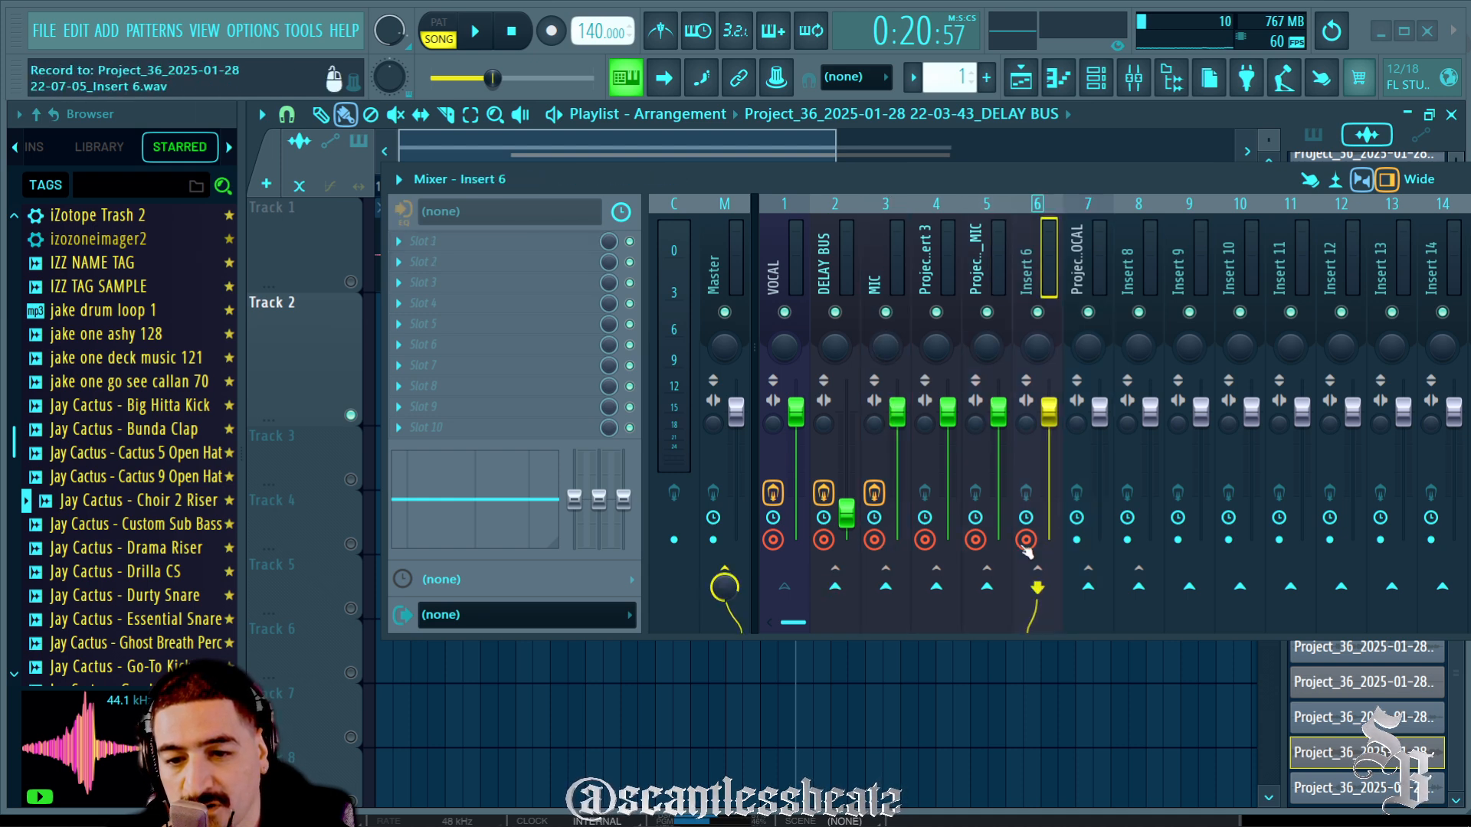
drag(863, 190, 853, 357)
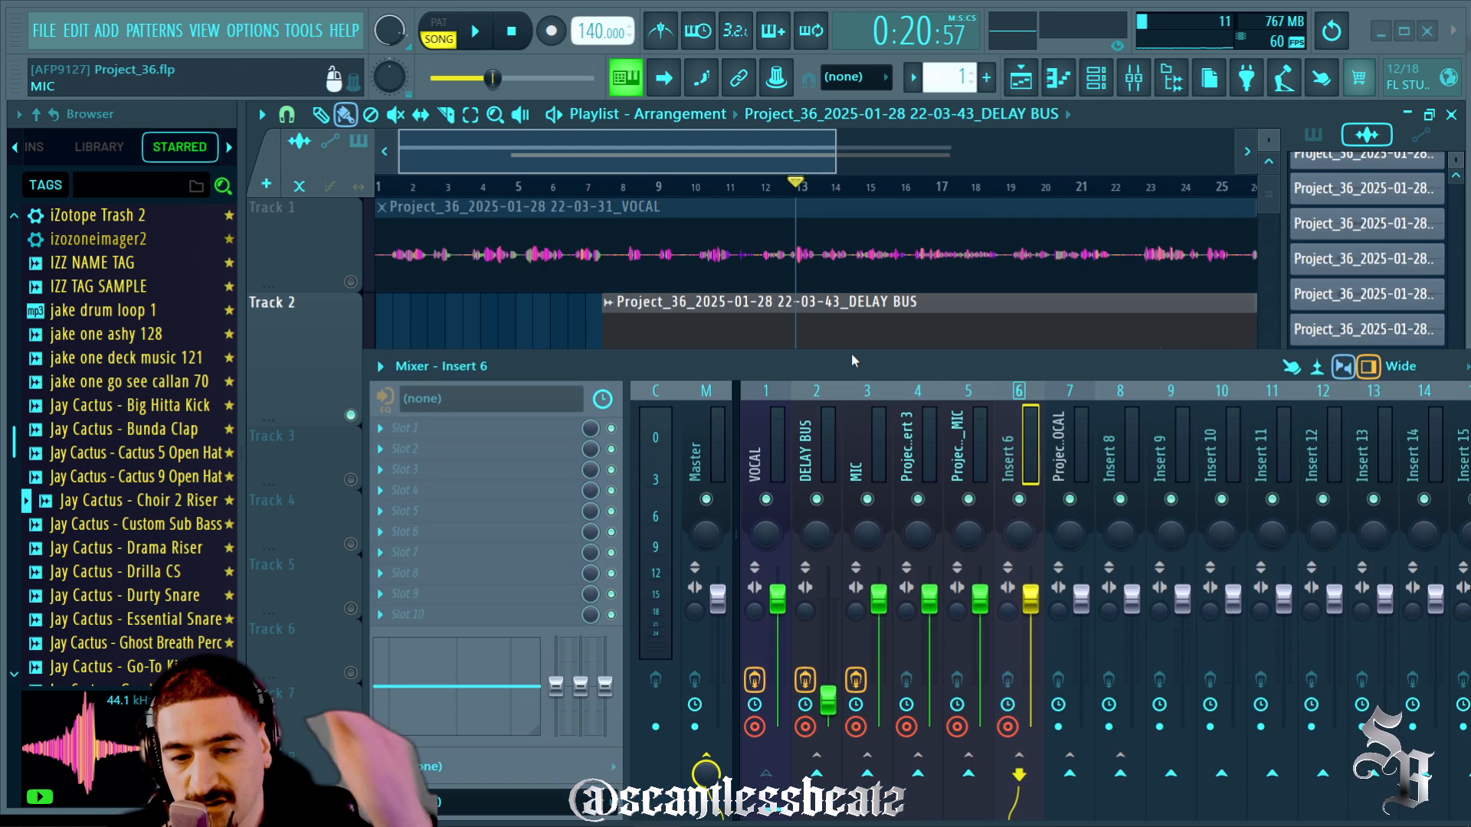